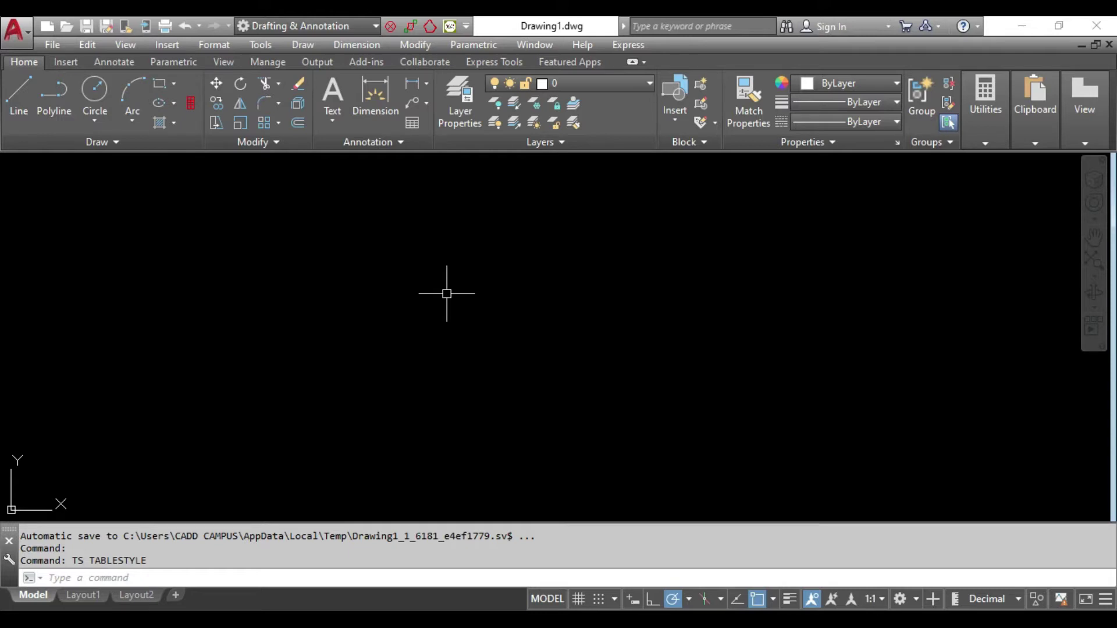
Step: Open and close the Table Style manager from the Insert Table dialog, then cancel the table
{"action": "type", "text": "TB"}
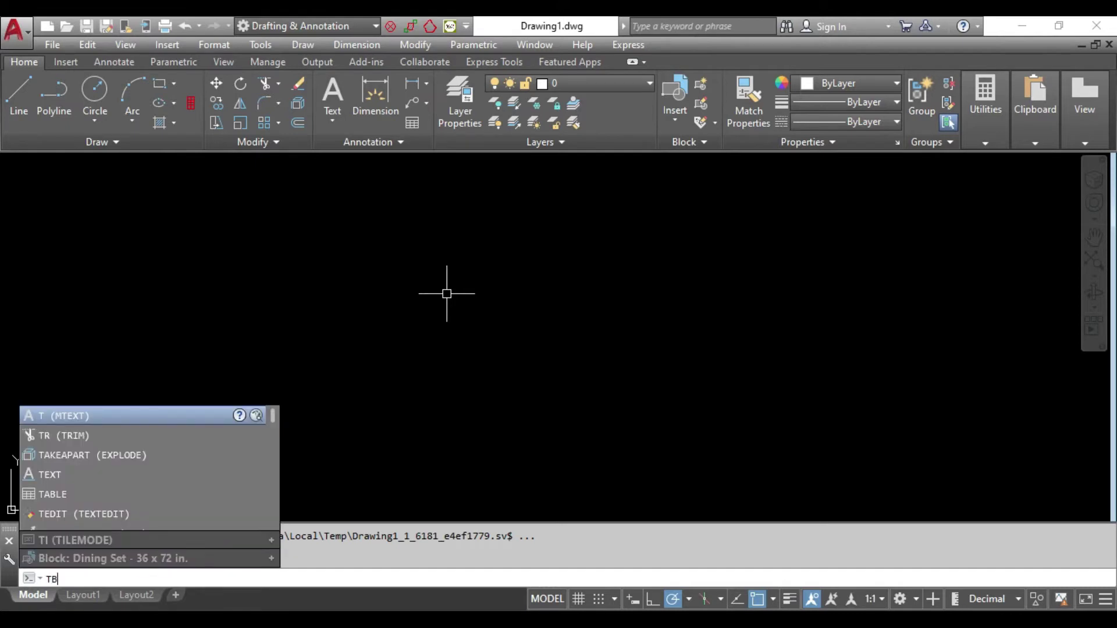
{"action": "key", "text": "Return"}
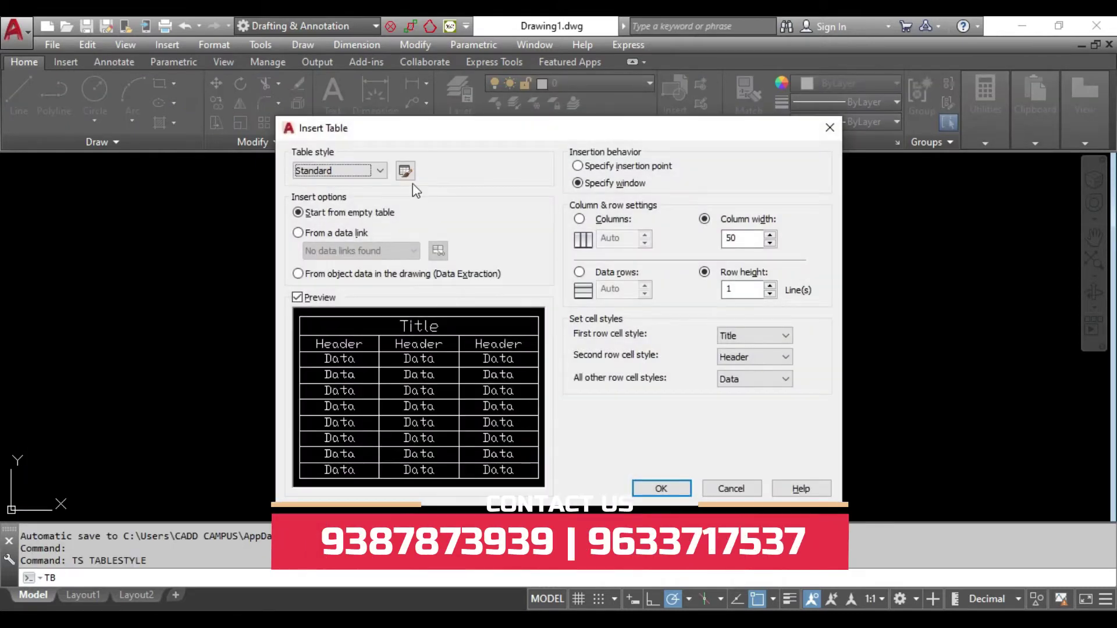
{"action": "left_click", "coordinate": [405, 170]}
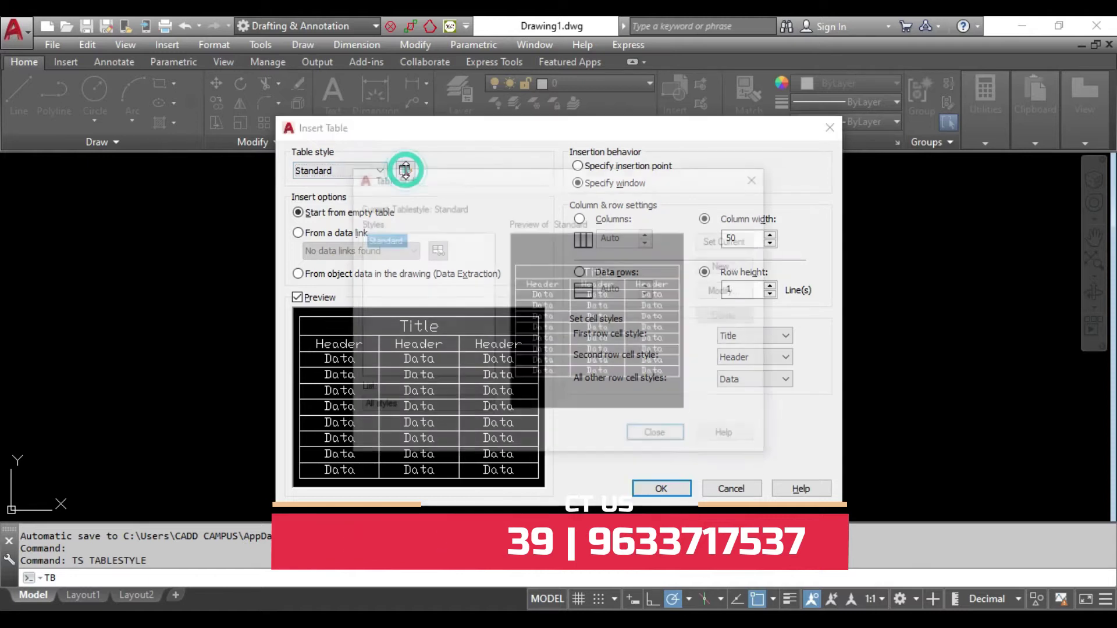
{"action": "left_click", "coordinate": [759, 184]}
{"action": "left_click", "coordinate": [831, 128]}
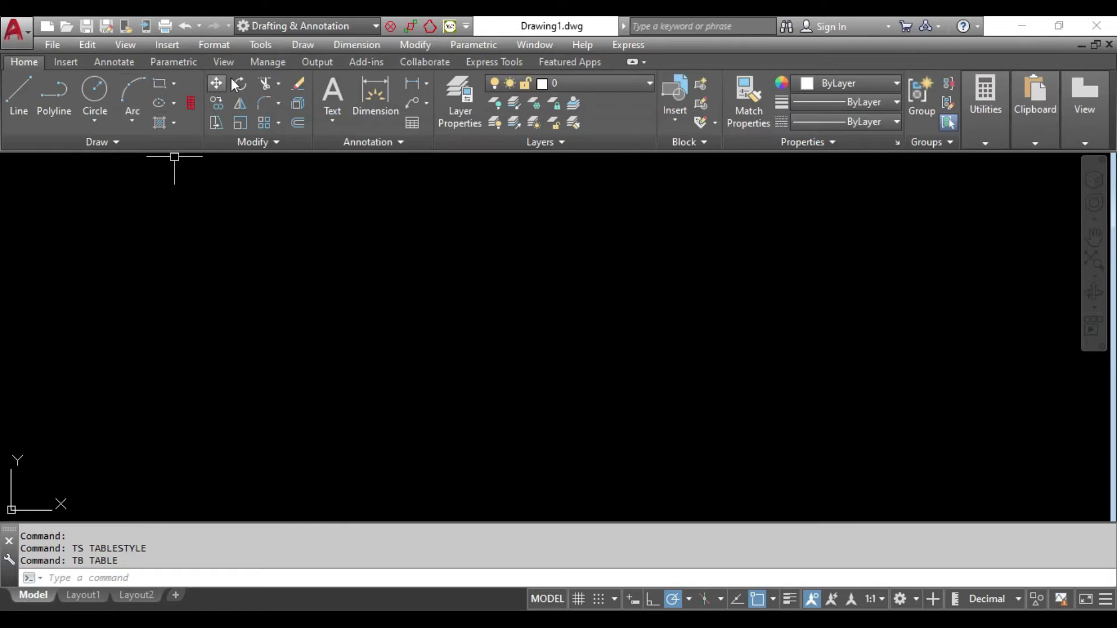
Step: Reopen Table Style from the Format menu, close it, then reopen it with TS
{"action": "left_click", "coordinate": [214, 44]}
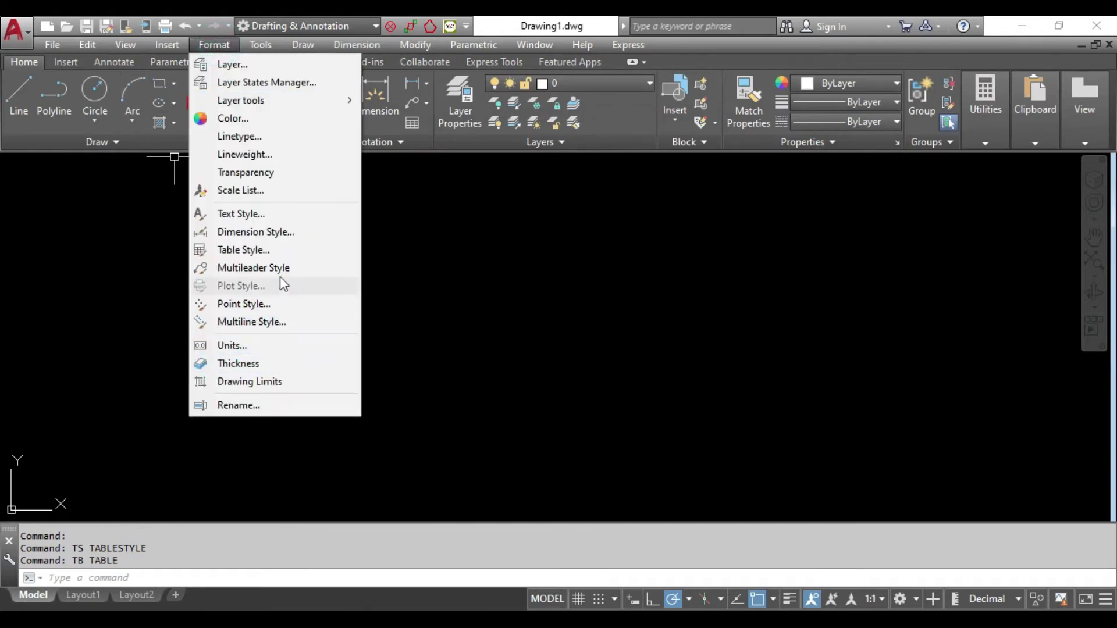
{"action": "left_click", "coordinate": [288, 249]}
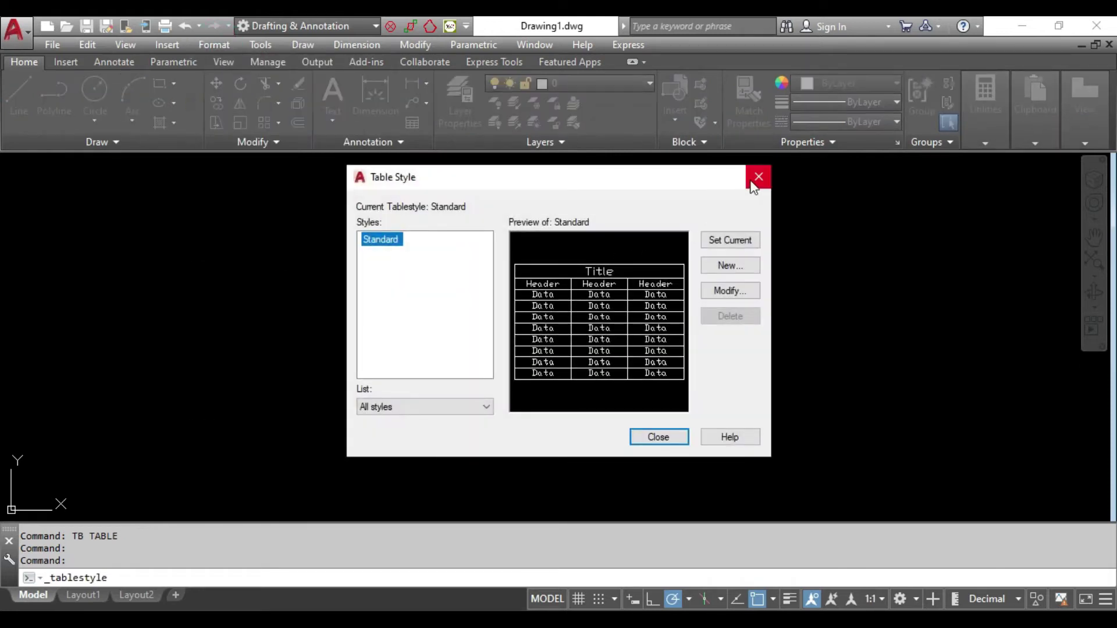
{"action": "left_click", "coordinate": [754, 185]}
{"action": "type", "text": "TS"}
{"action": "key", "text": "Return"}
{"action": "left_click_drag", "start_coordinate": [576, 181], "coordinate": [469, 217]}
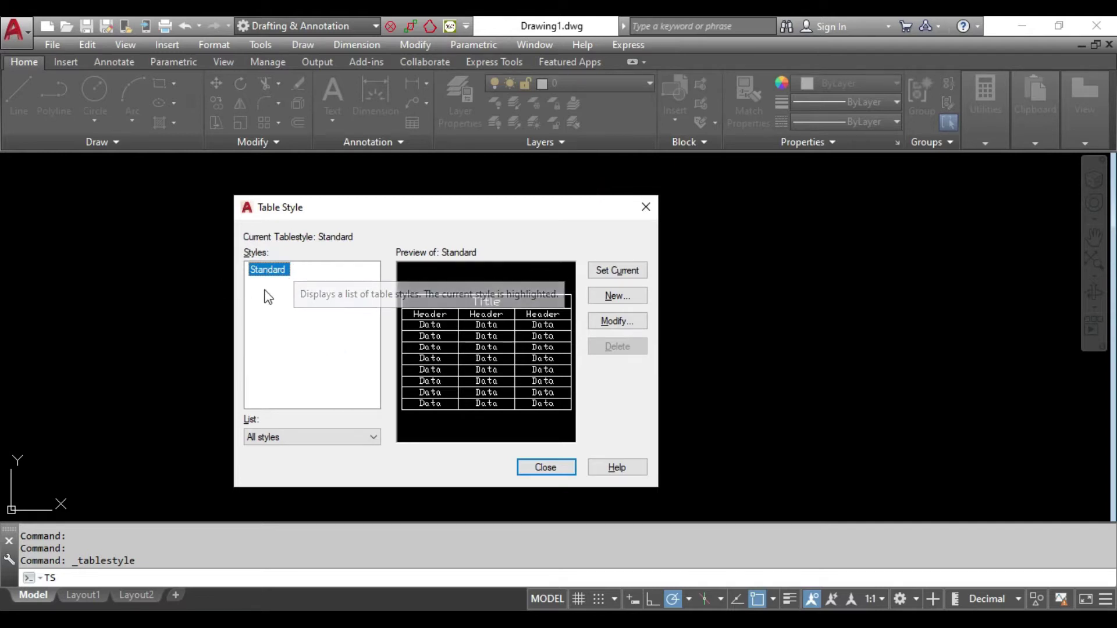
Step: Insert a Standard-style table with default settings, placed by two corners
{"action": "left_click", "coordinate": [535, 462]}
{"action": "type", "text": "tb"}
{"action": "key", "text": "Return"}
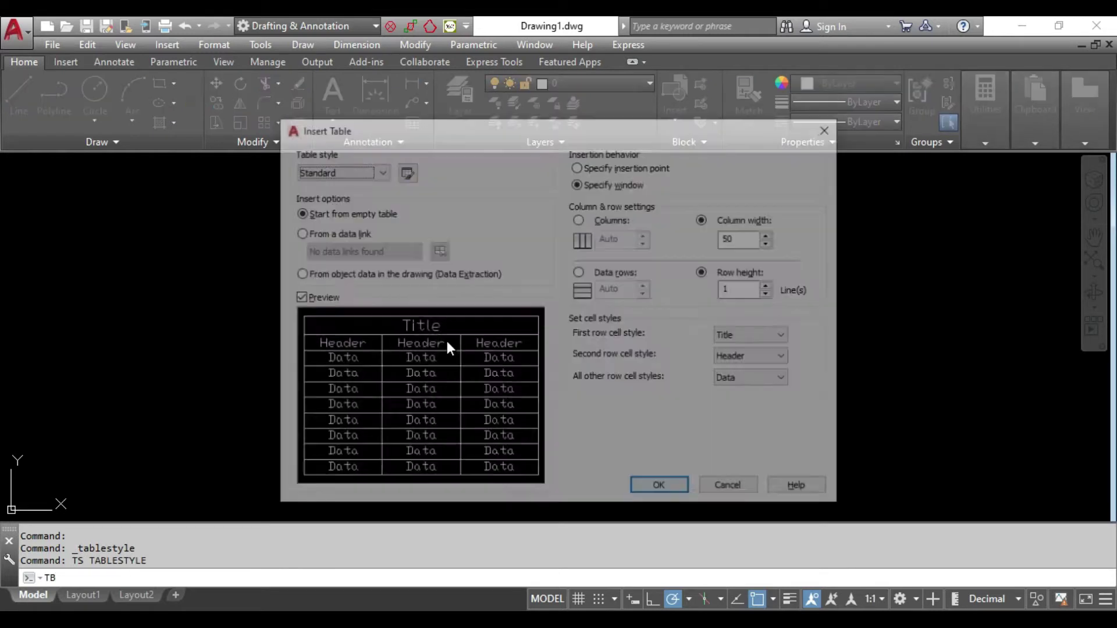
{"action": "left_click", "coordinate": [664, 486]}
{"action": "left_click", "coordinate": [186, 273]}
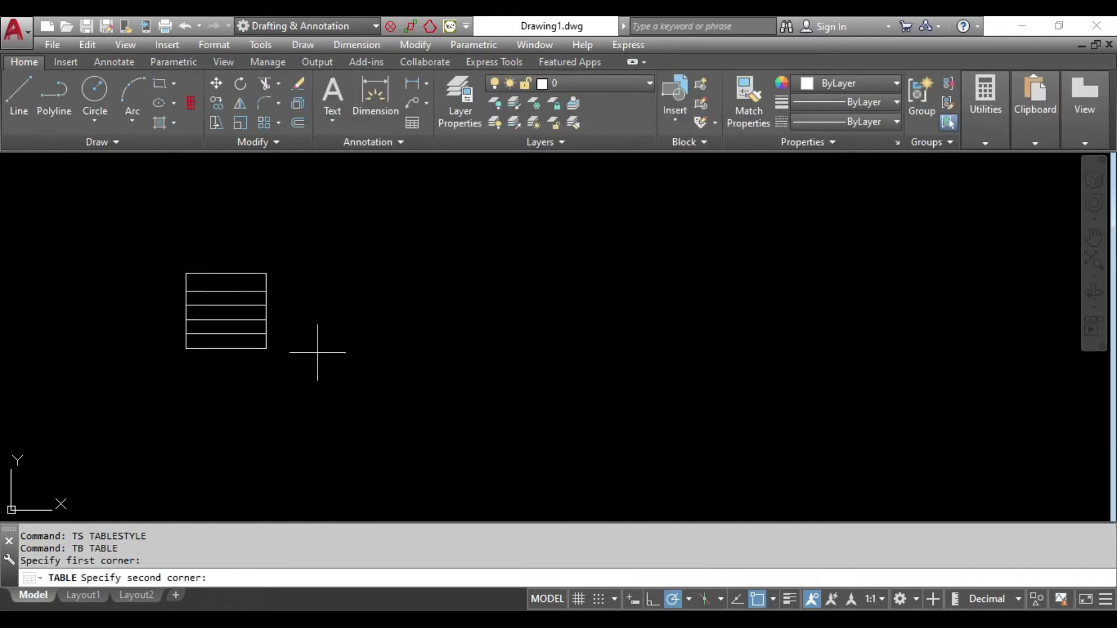
{"action": "left_click", "coordinate": [391, 386]}
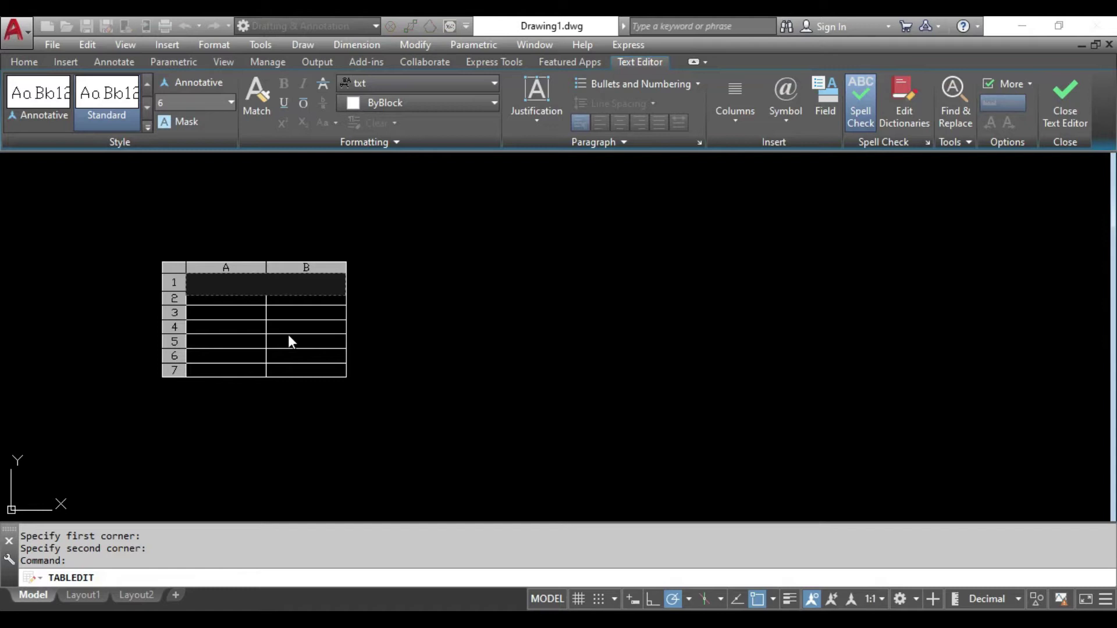
Step: Enter title FDDFD and headers GDGDG and DFGDG, then finish the text editing
{"action": "type", "text": "FDDFD"}
{"action": "key", "text": "Tab"}
{"action": "type", "text": "GDGDG"}
{"action": "key", "text": "Tab"}
{"action": "type", "text": "DFGDG"}
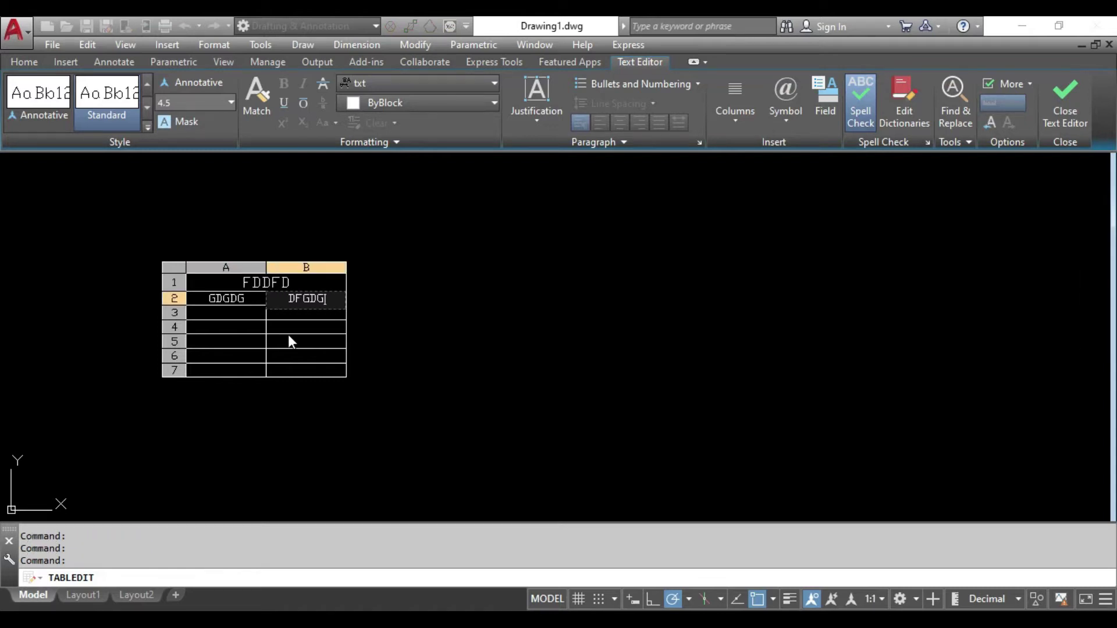
{"action": "key", "text": "Return"}
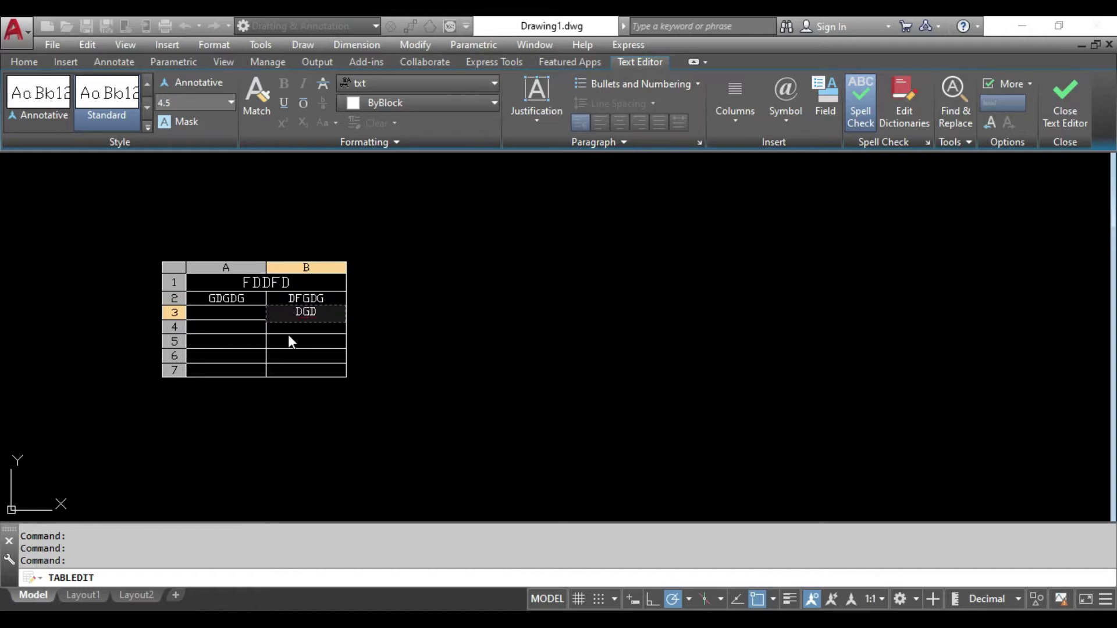
{"action": "type", "text": "DGD"}
{"action": "left_click", "coordinate": [1074, 122]}
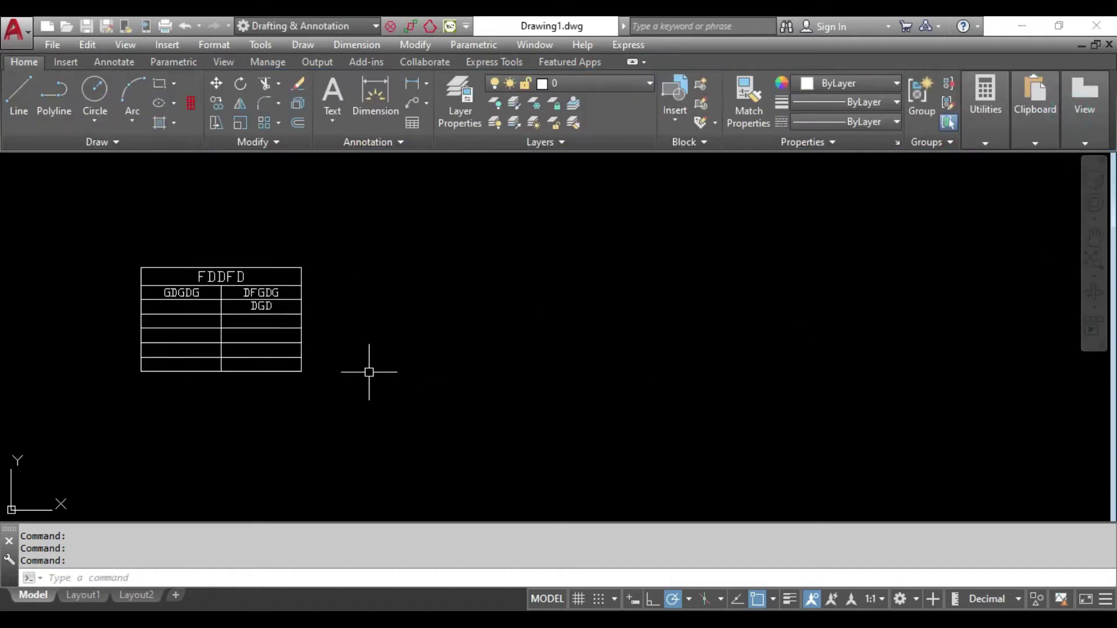
Step: Start a new table style named 01, based on Standard, from the Table Style manager
{"action": "type", "text": "TB"}
{"action": "key", "text": "Return"}
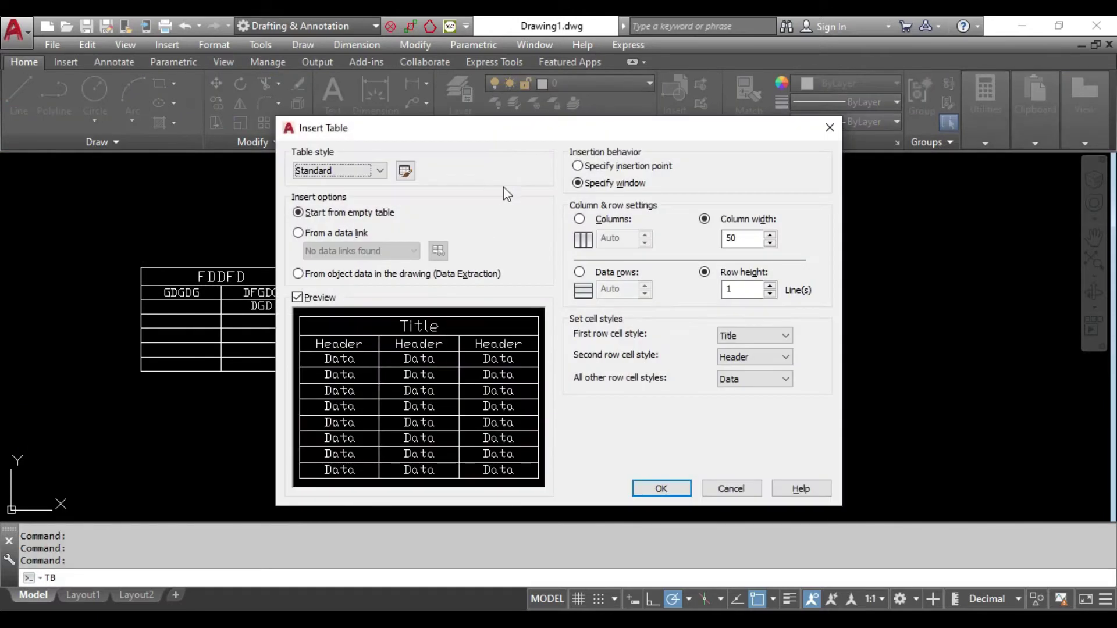
{"action": "left_click_drag", "start_coordinate": [525, 132], "coordinate": [675, 103]}
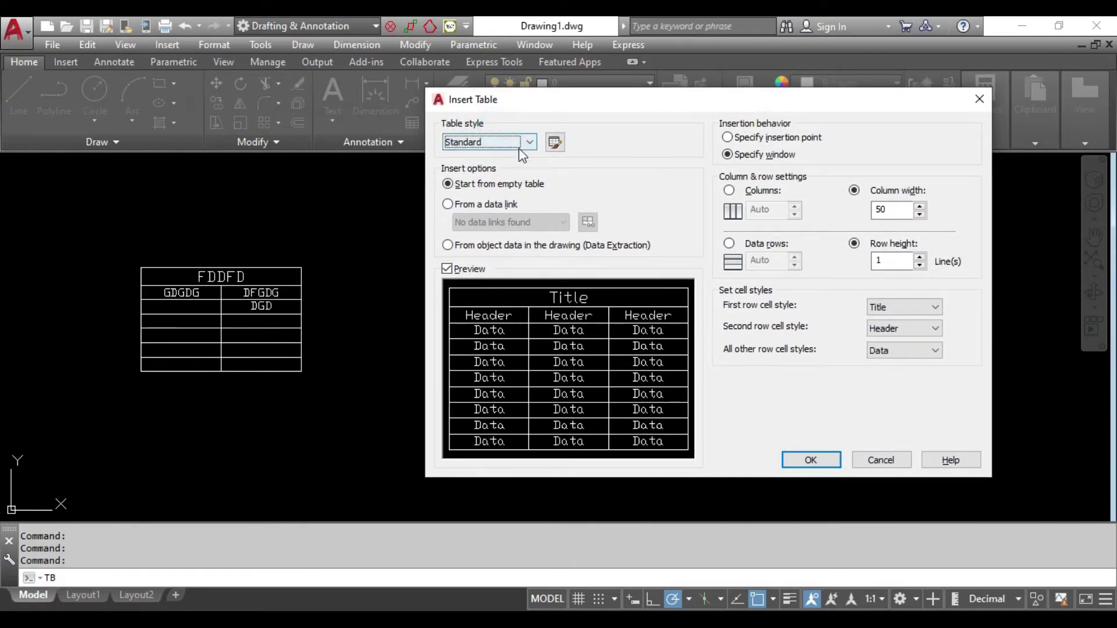
{"action": "left_click", "coordinate": [554, 142]}
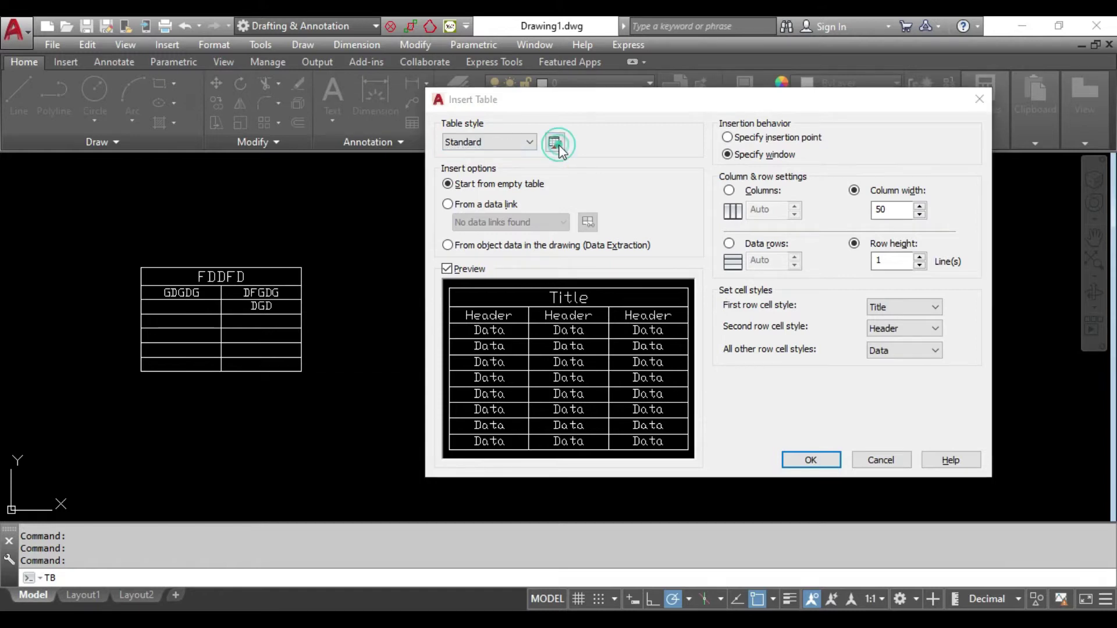
{"action": "left_click_drag", "start_coordinate": [608, 152], "coordinate": [576, 149]}
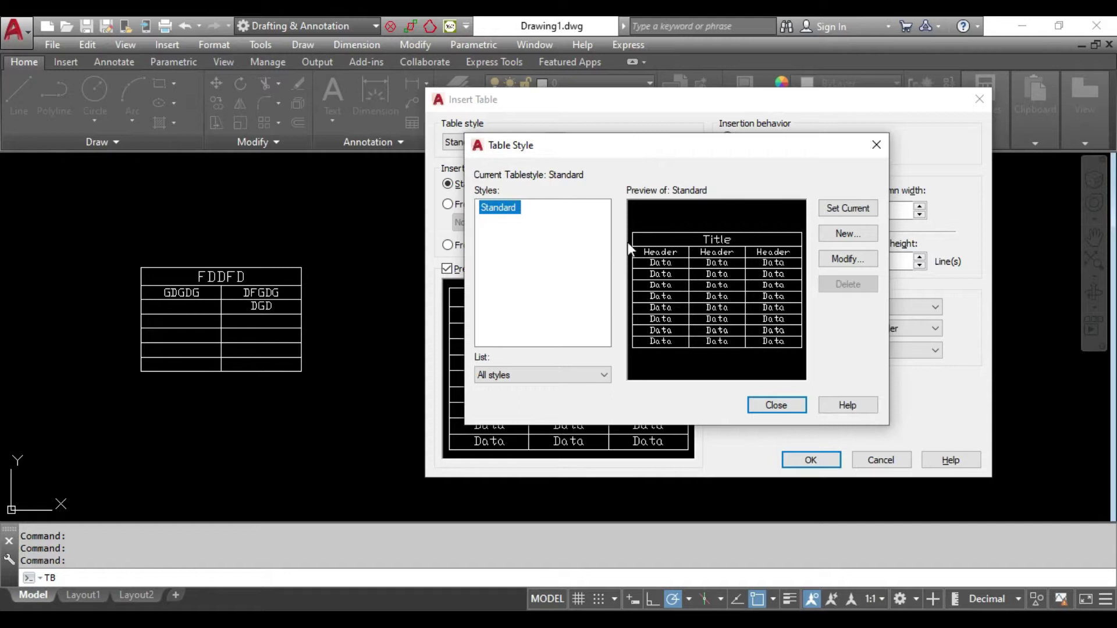
{"action": "left_click", "coordinate": [854, 236]}
{"action": "type", "text": "01"}
{"action": "left_click", "coordinate": [756, 267]}
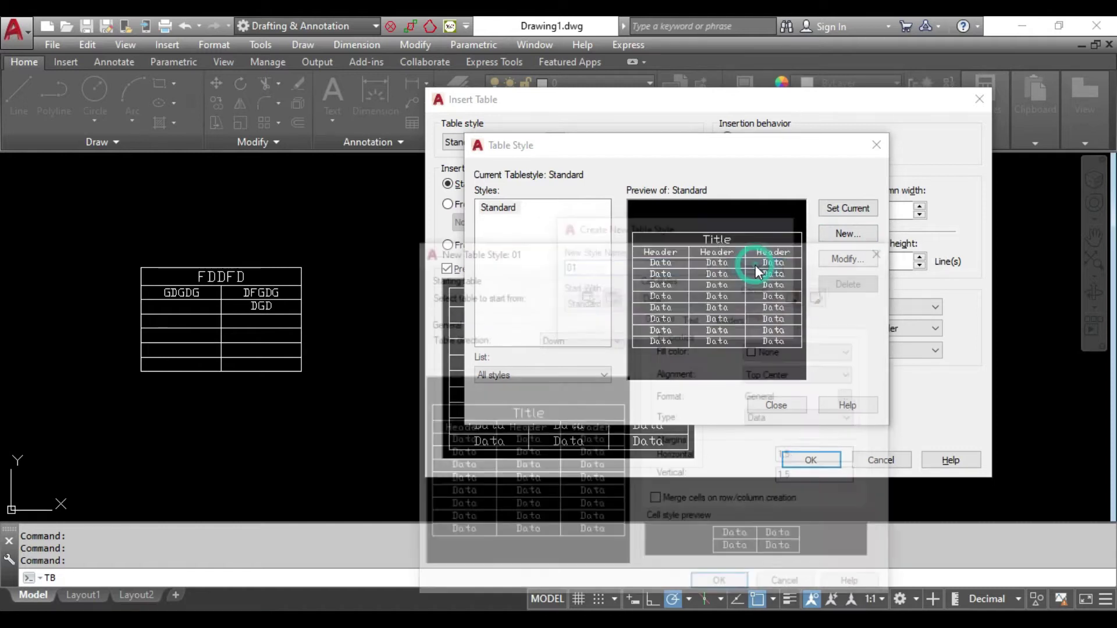
{"action": "left_click_drag", "start_coordinate": [631, 254], "coordinate": [647, 116]}
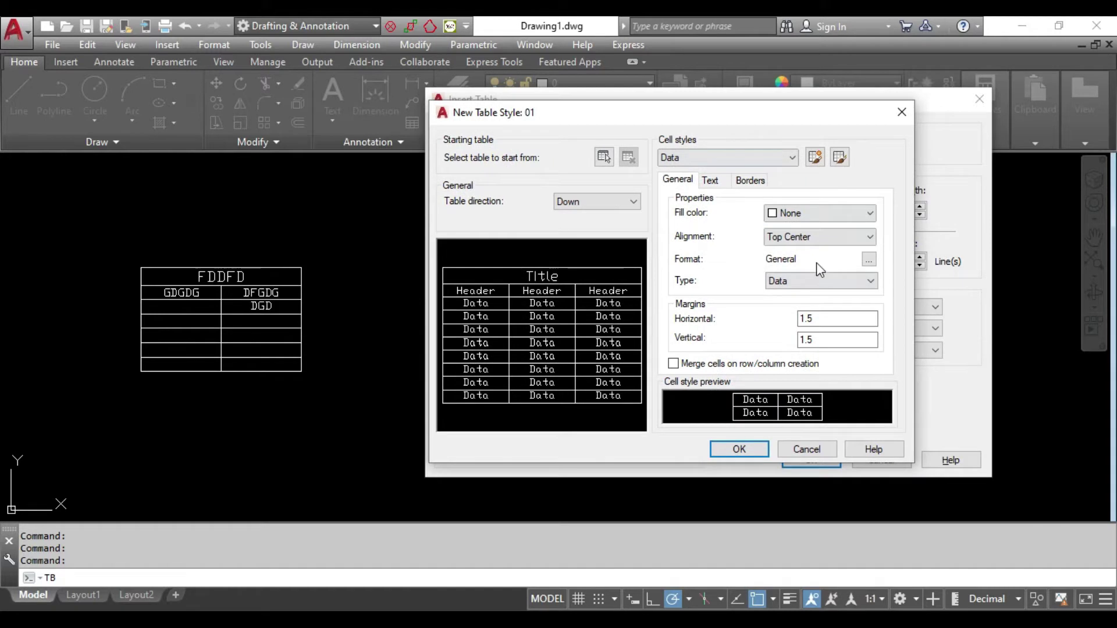
{"action": "left_click_drag", "start_coordinate": [721, 120], "coordinate": [681, 117]}
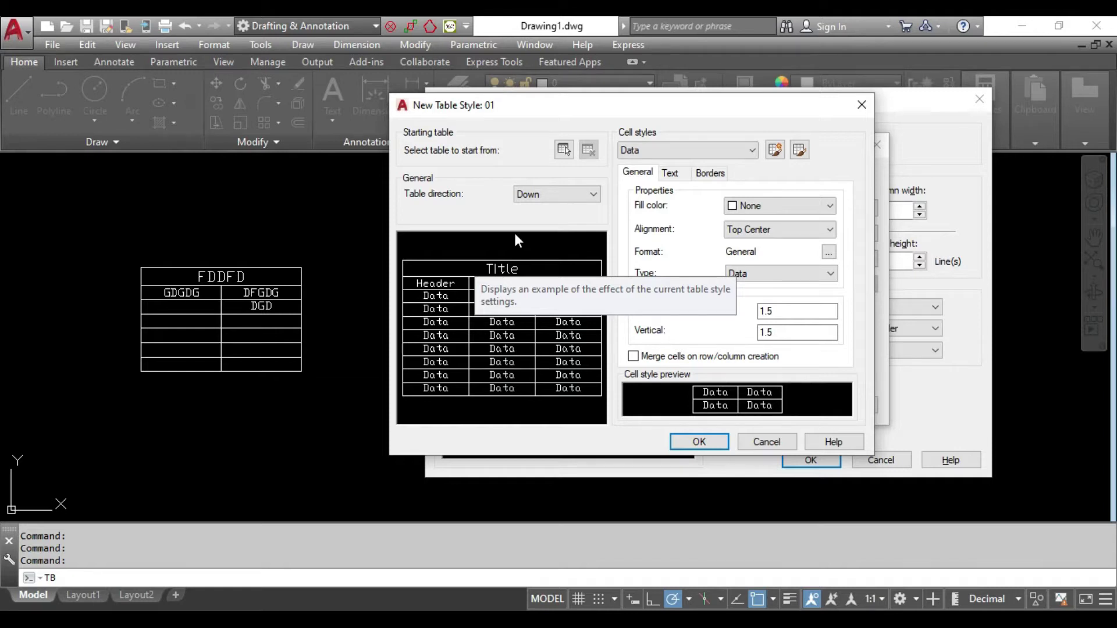
{"action": "left_click", "coordinate": [572, 196]}
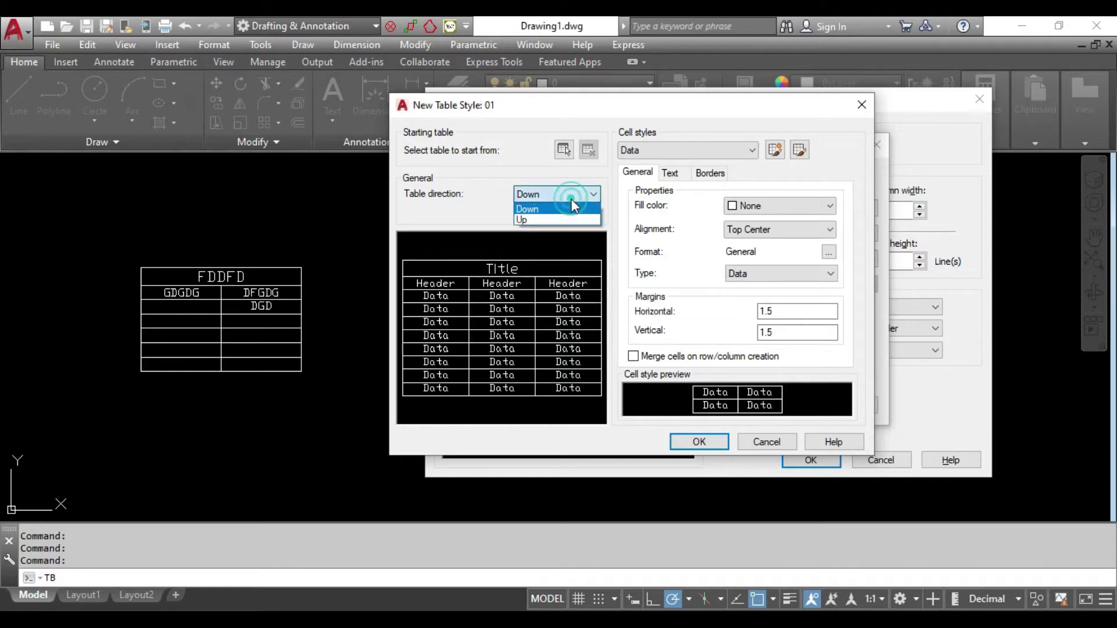
{"action": "left_click", "coordinate": [545, 219]}
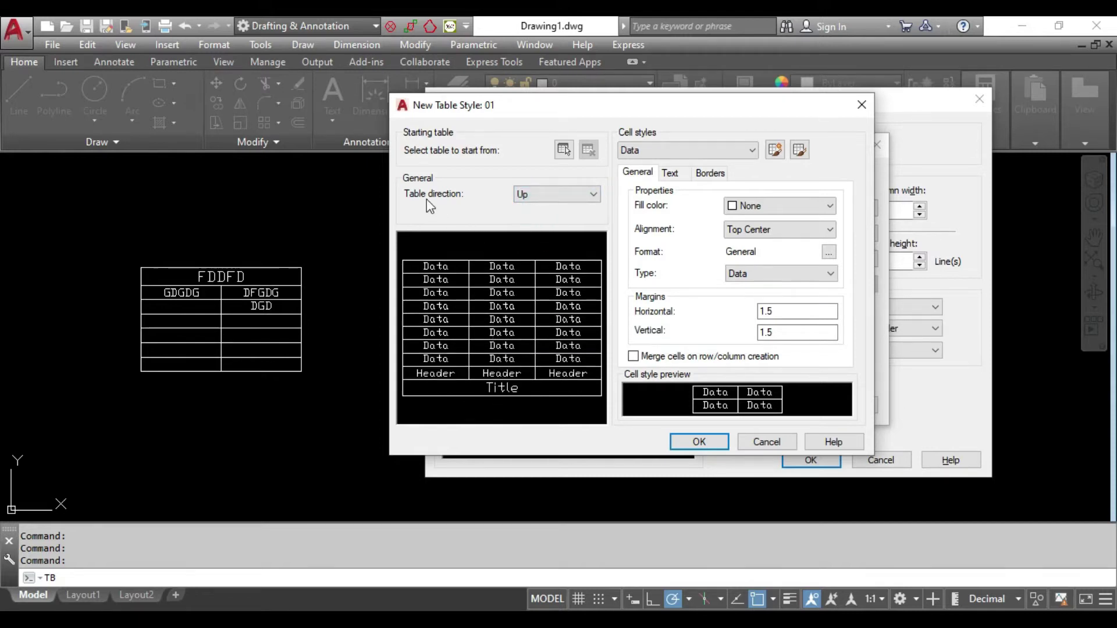
{"action": "left_click", "coordinate": [561, 195]}
{"action": "left_click", "coordinate": [552, 209]}
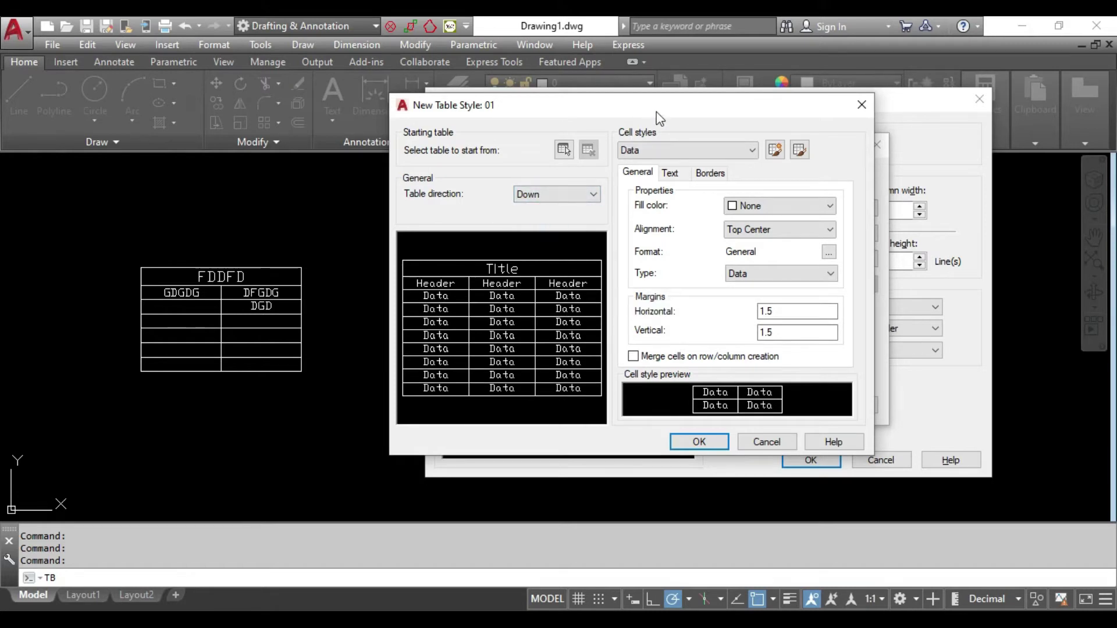
{"action": "left_click_drag", "start_coordinate": [657, 110], "coordinate": [661, 121]}
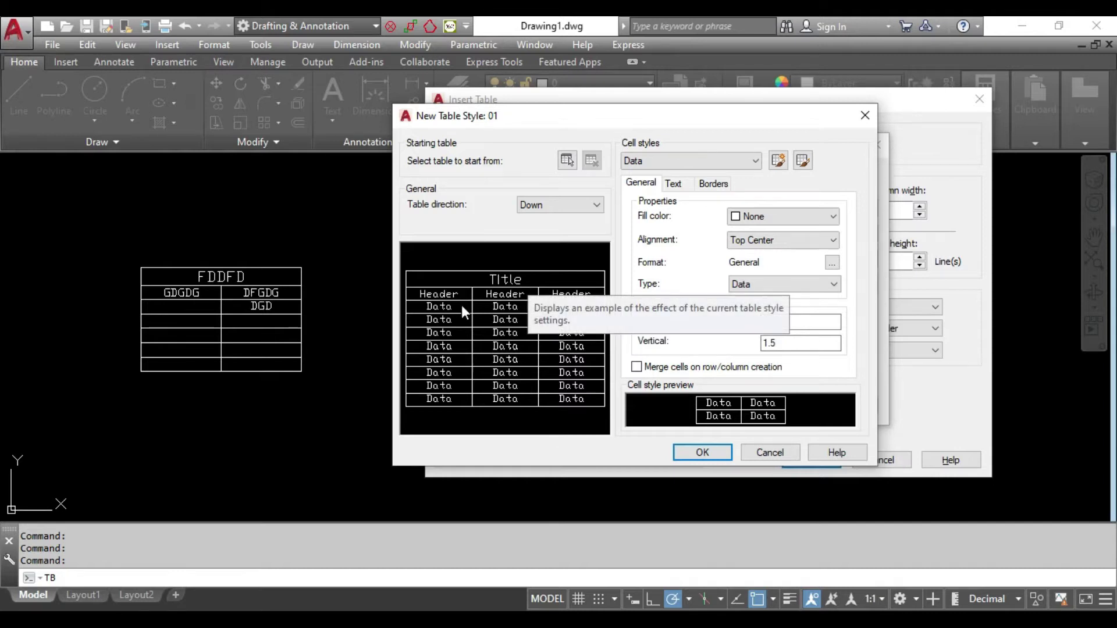
Step: Switch to the Title cell style and review its General, Text and Borders settings
{"action": "left_click", "coordinate": [681, 162]}
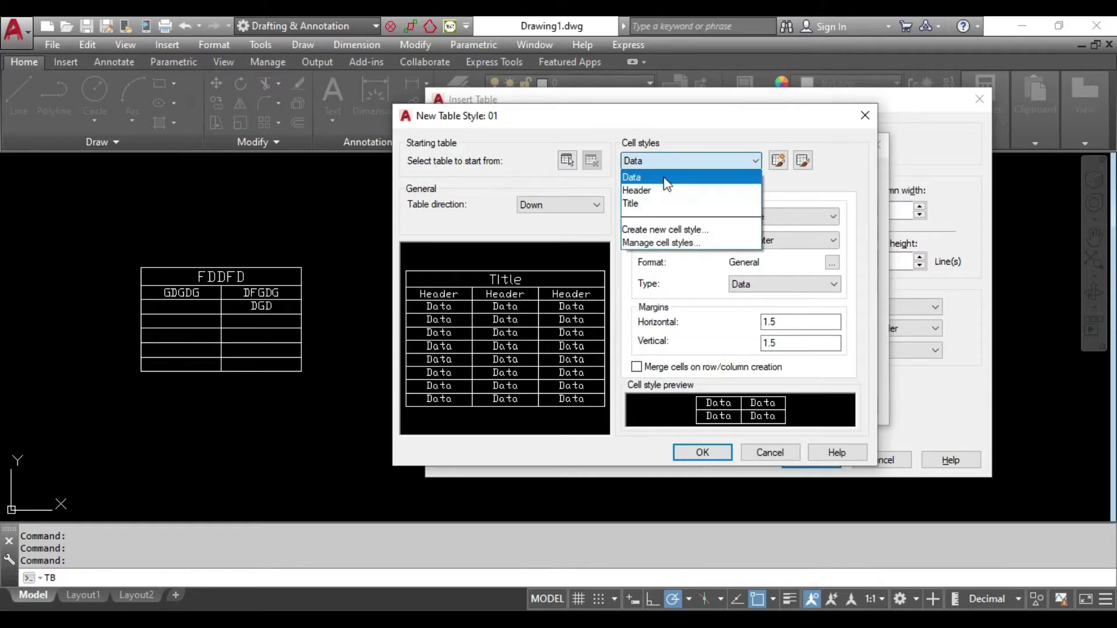
{"action": "left_click", "coordinate": [664, 203]}
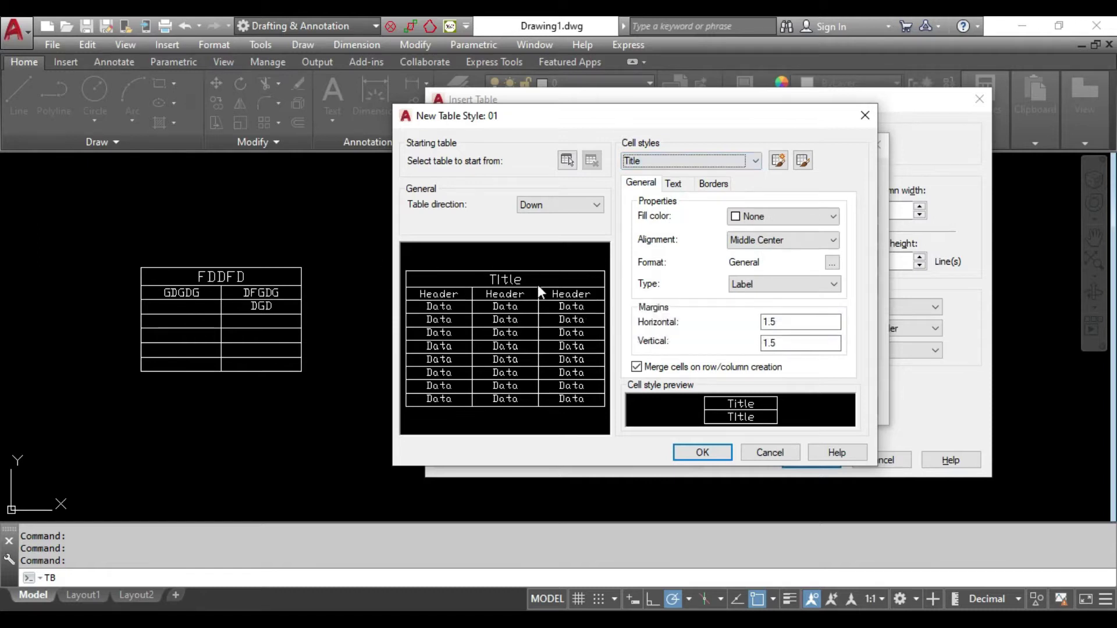
{"action": "left_click", "coordinate": [673, 182]}
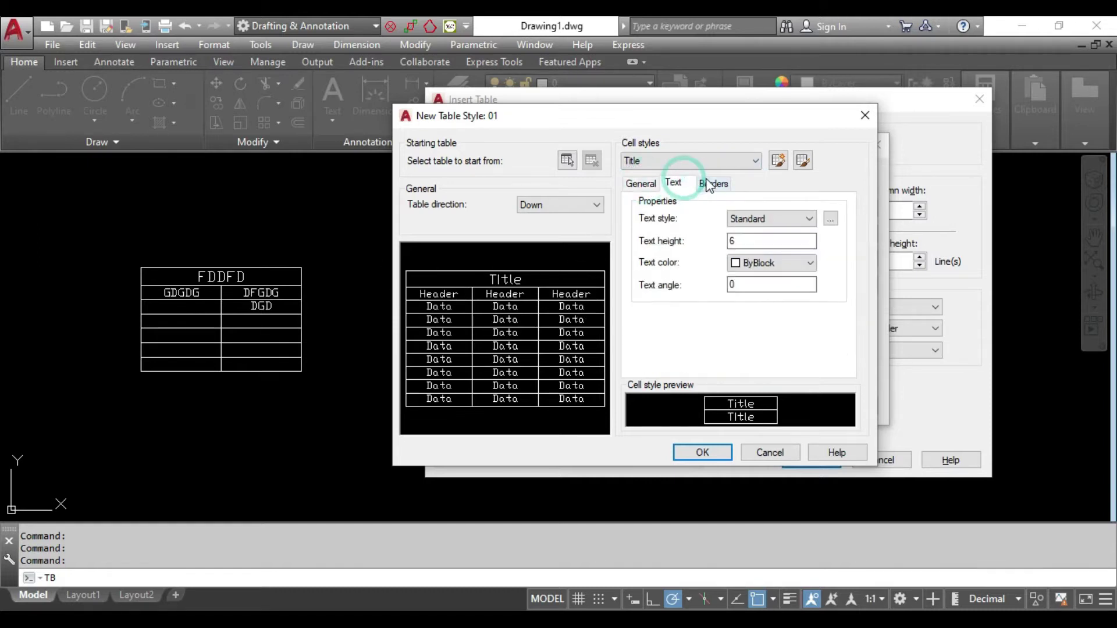
{"action": "left_click", "coordinate": [709, 184]}
{"action": "left_click", "coordinate": [641, 184]}
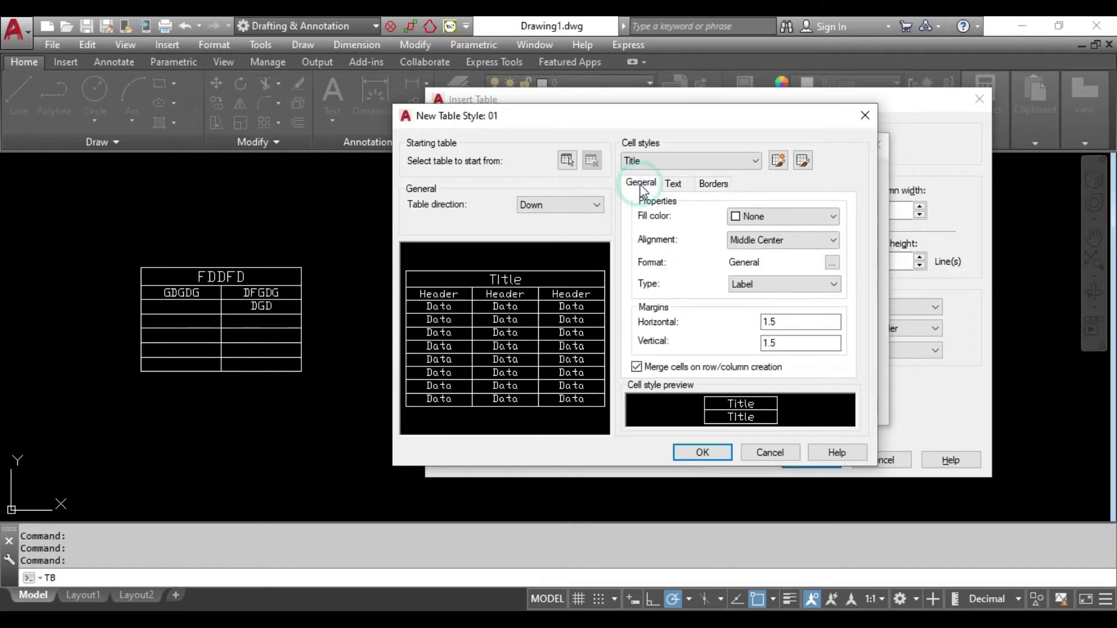
{"action": "left_click", "coordinate": [675, 185]}
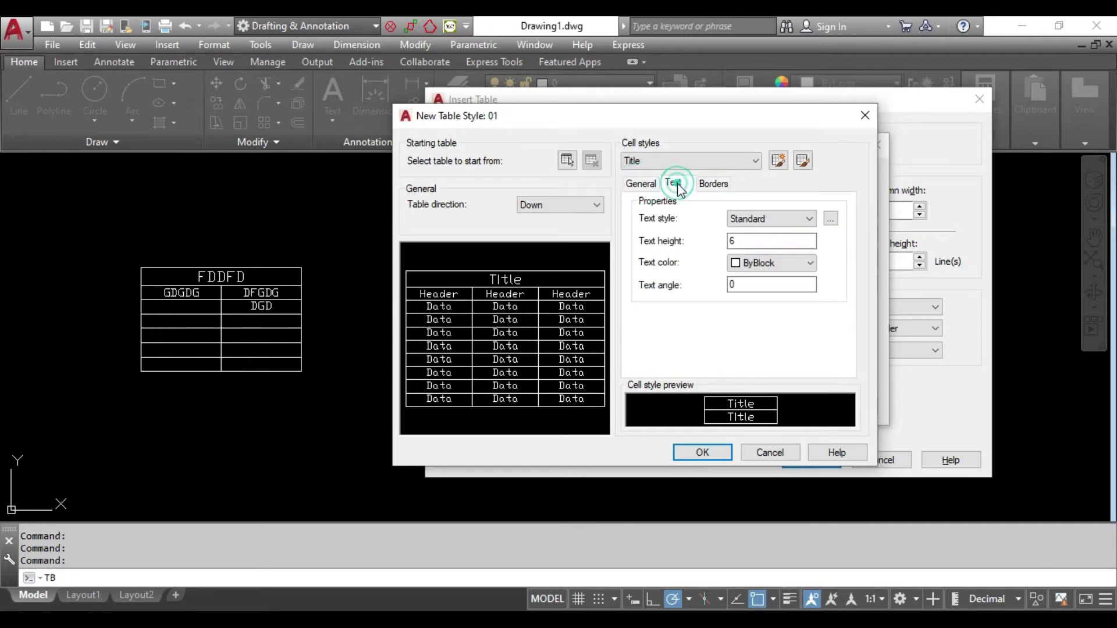
{"action": "left_click", "coordinate": [721, 192]}
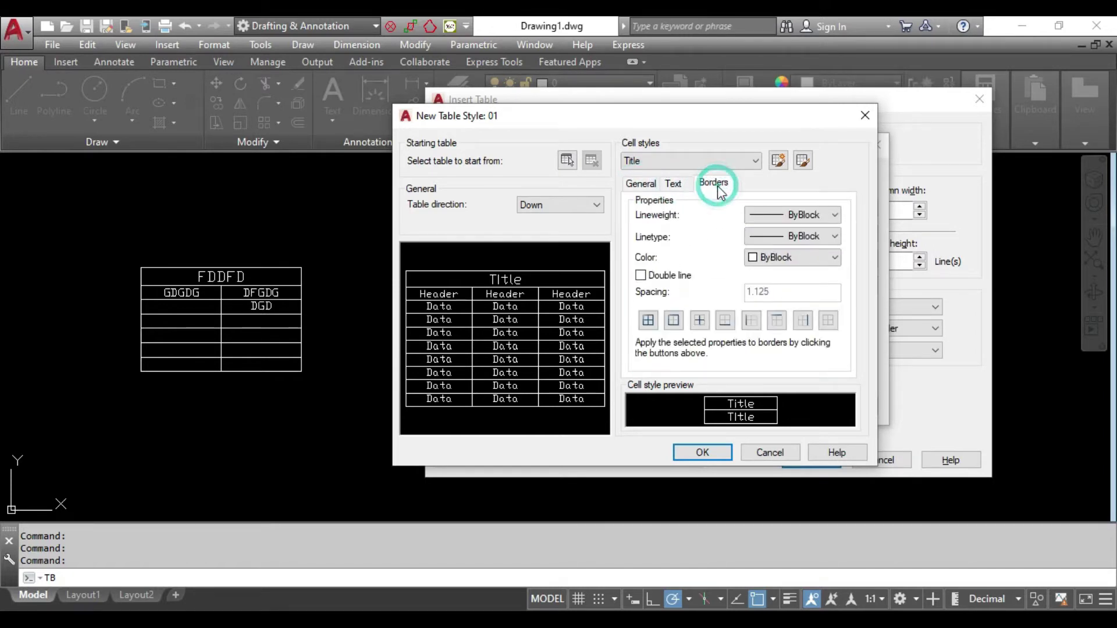
{"action": "left_click", "coordinate": [649, 185]}
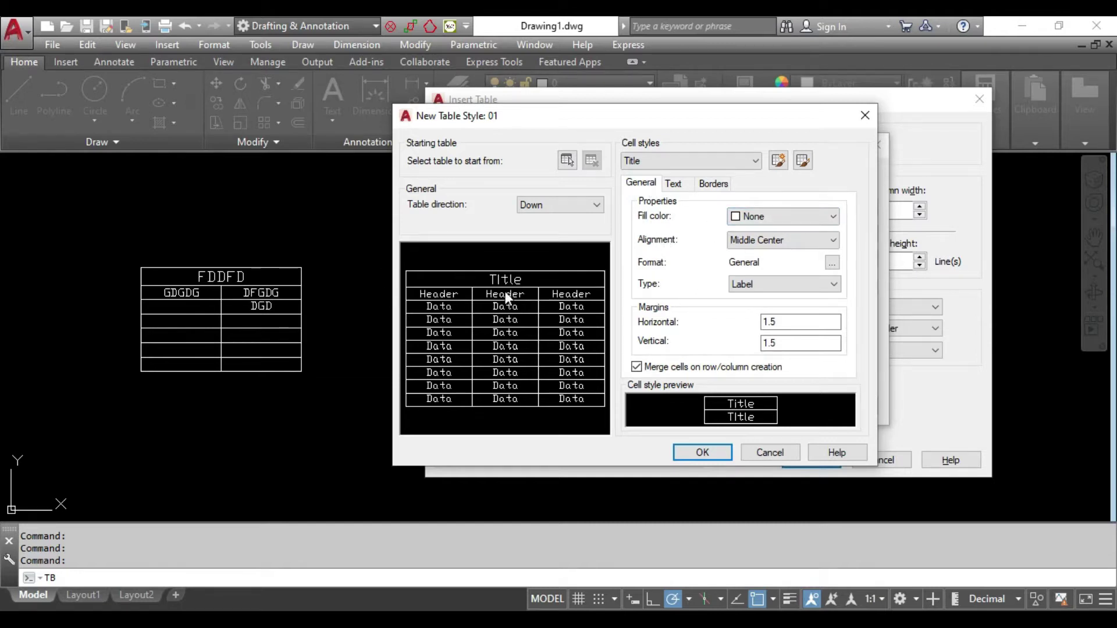
Step: Try a red fill for the Title cells, then set the fill back to None
{"action": "left_click", "coordinate": [774, 217]}
{"action": "left_click", "coordinate": [763, 266]}
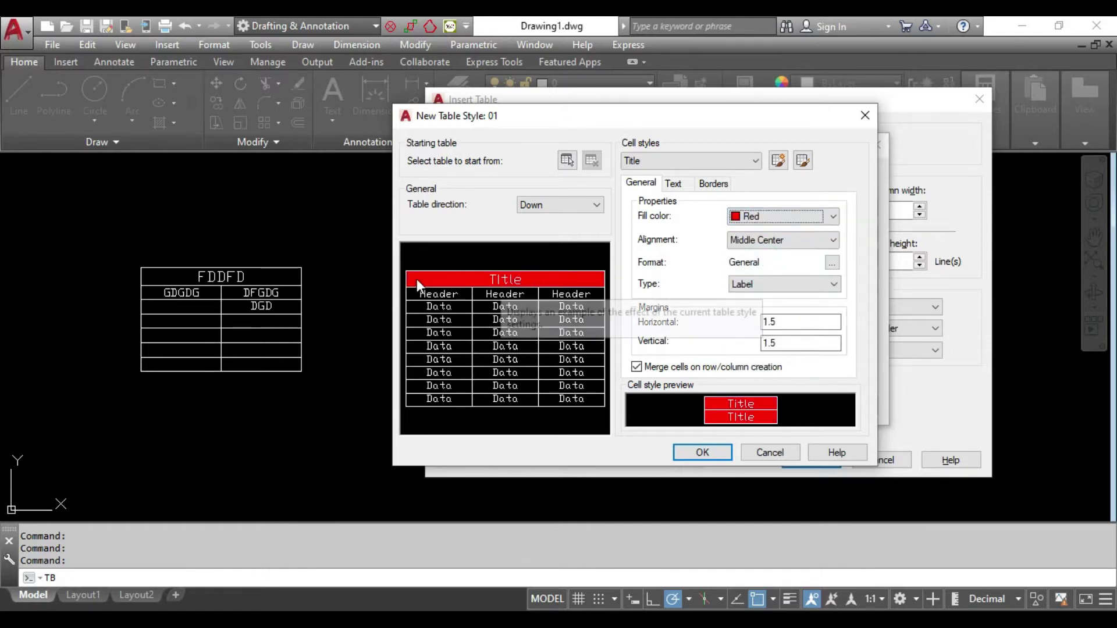
{"action": "left_click", "coordinate": [769, 217]}
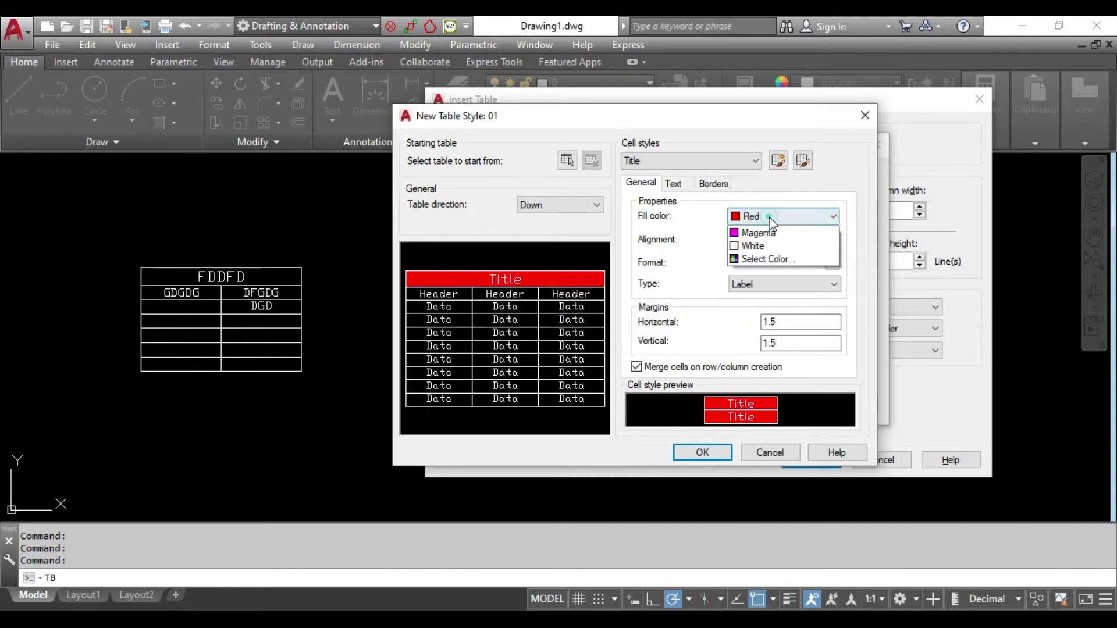
{"action": "left_click", "coordinate": [762, 232]}
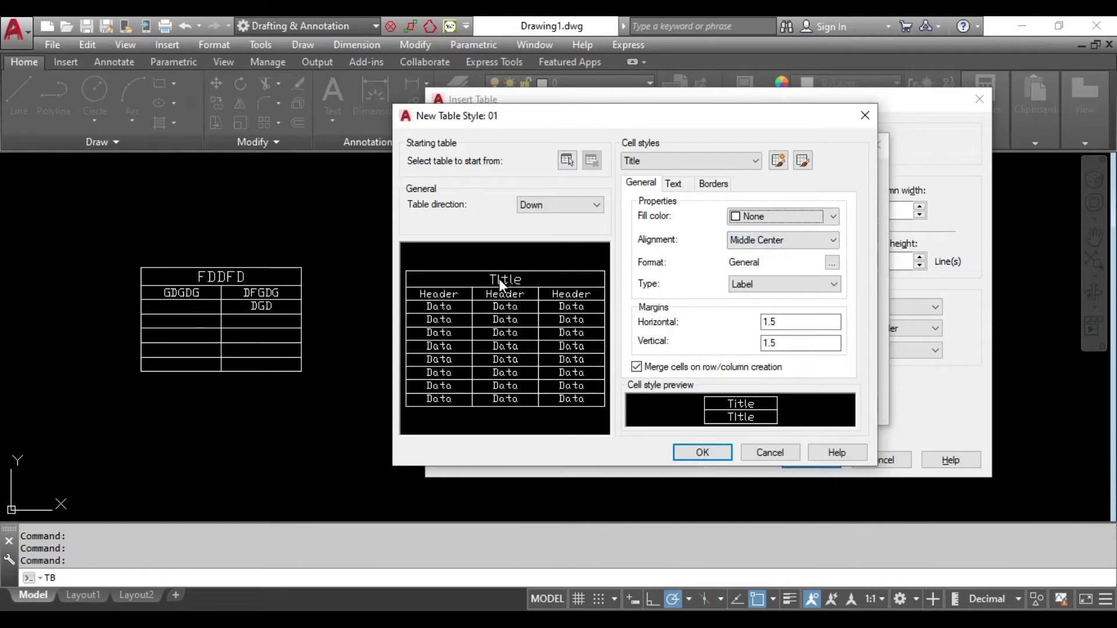
Step: Try Top Left Title alignment, return to Middle Center, and open the cell format settings
{"action": "left_click", "coordinate": [781, 241]}
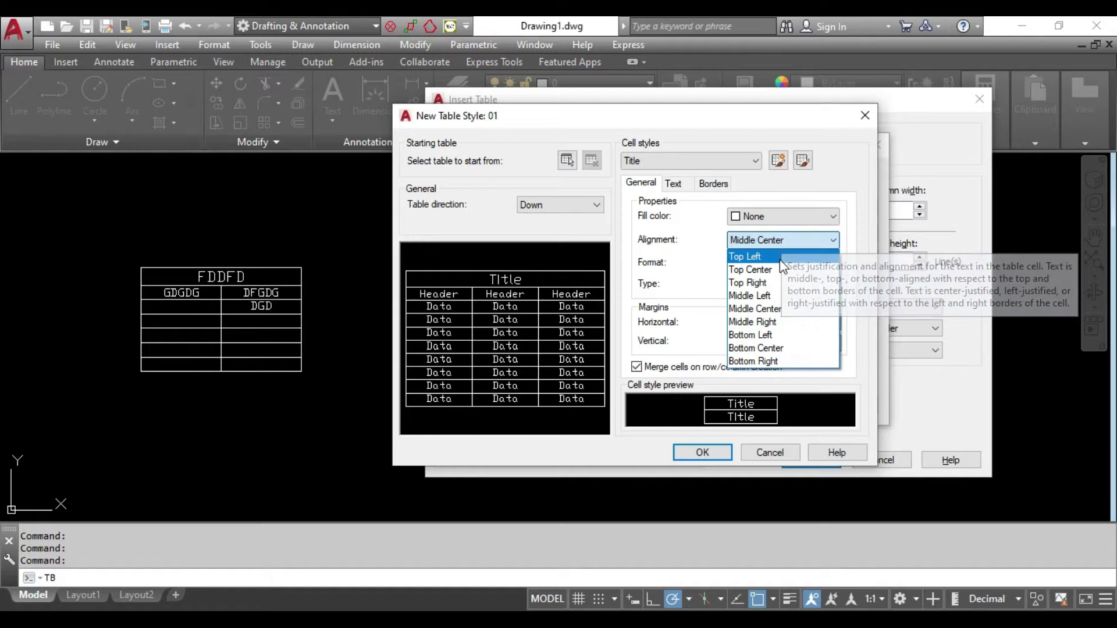
{"action": "left_click", "coordinate": [779, 257]}
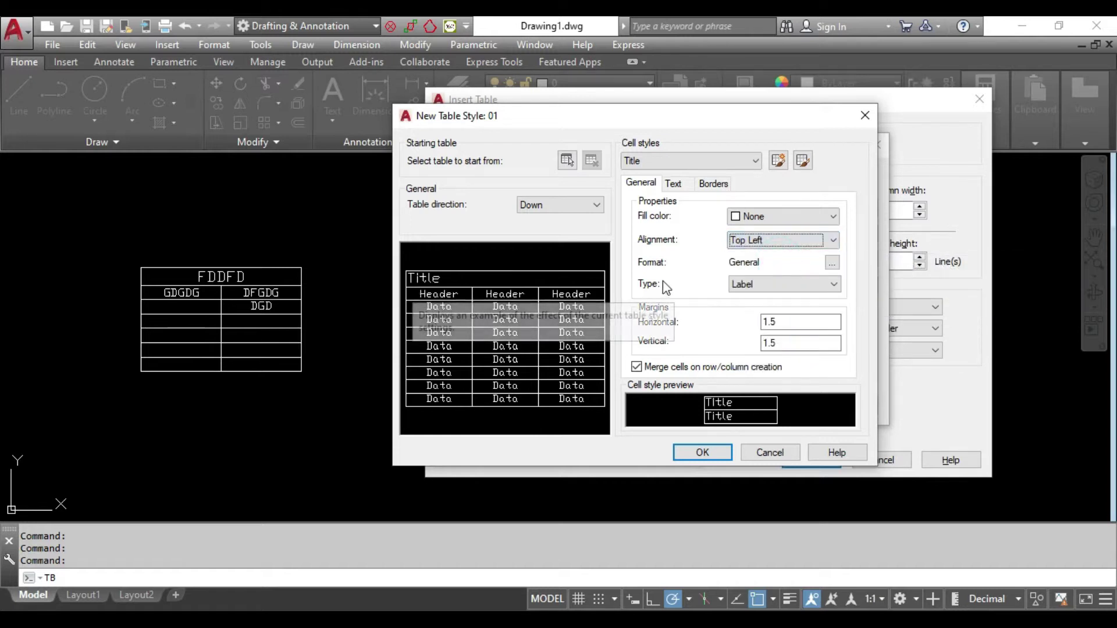
{"action": "left_click", "coordinate": [750, 239]}
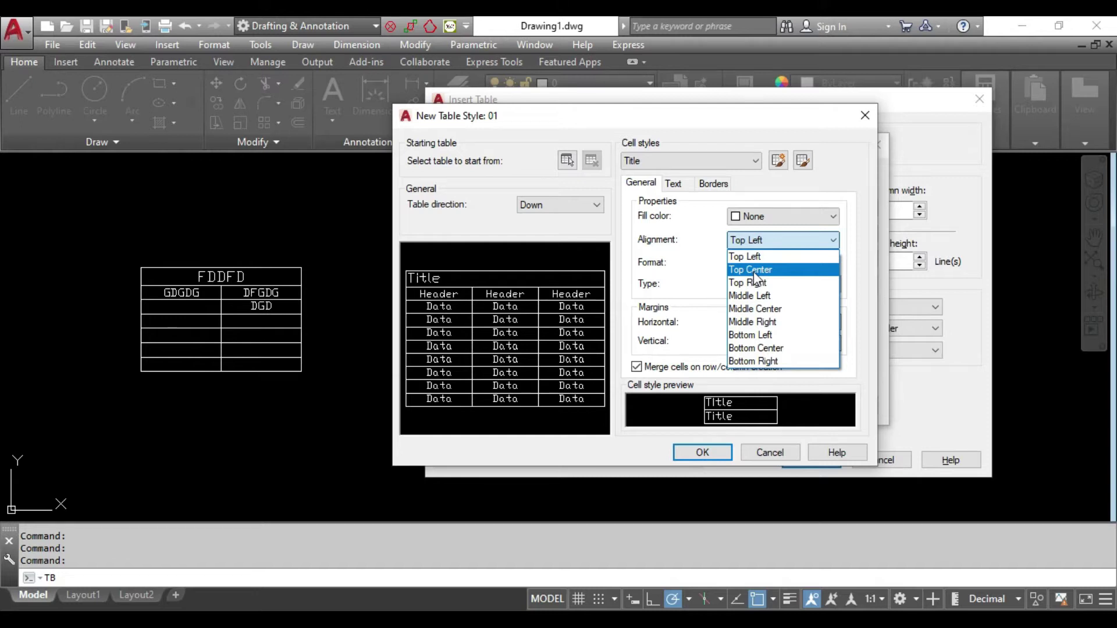
{"action": "left_click", "coordinate": [754, 308]}
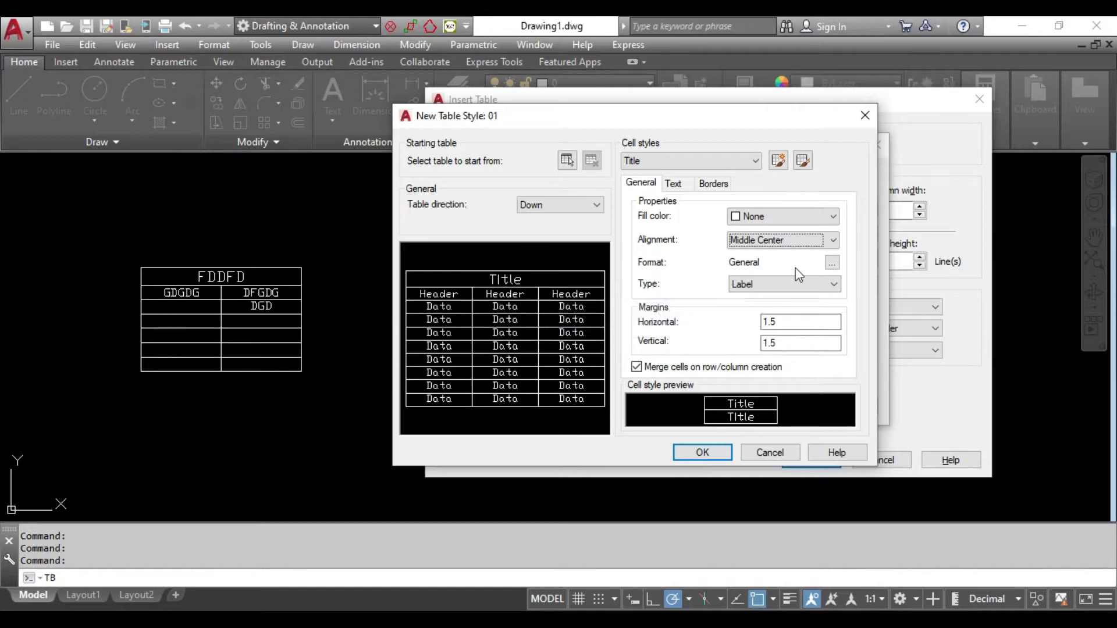
{"action": "left_click", "coordinate": [832, 263]}
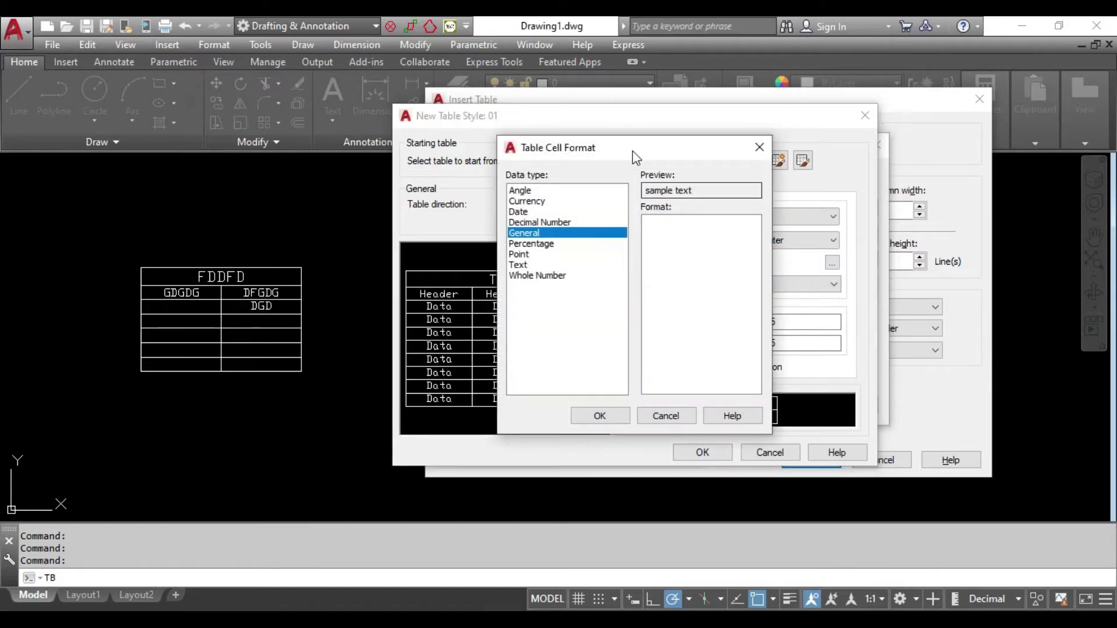
Step: Keep the Title cell format General after previewing Currency, with cell type Label
{"action": "left_click_drag", "start_coordinate": [633, 151], "coordinate": [846, 162]}
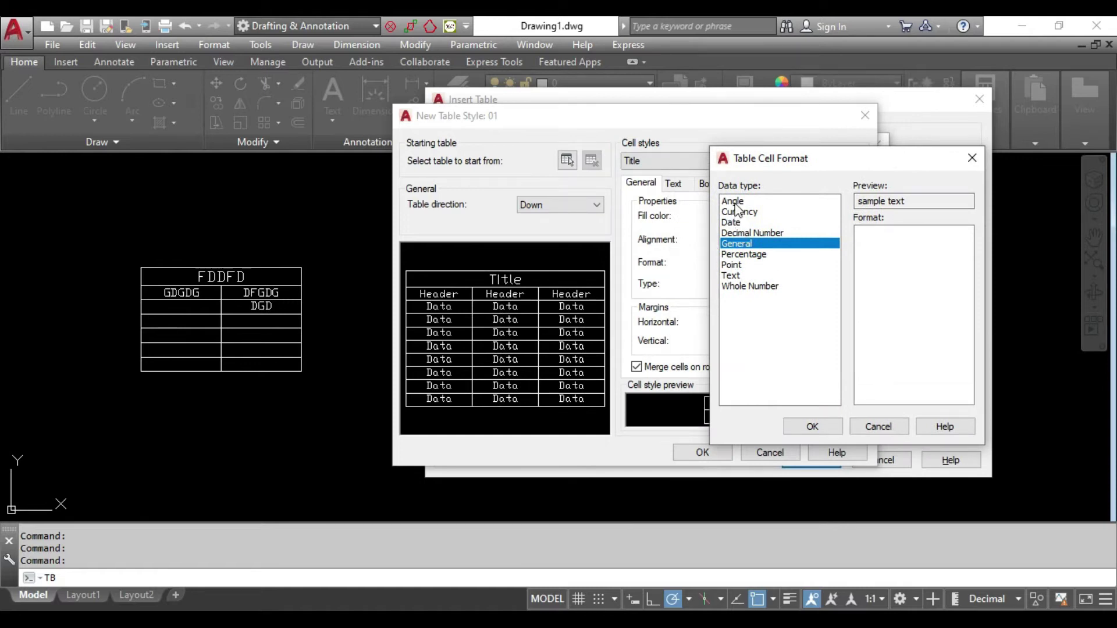
{"action": "left_click", "coordinate": [748, 213]}
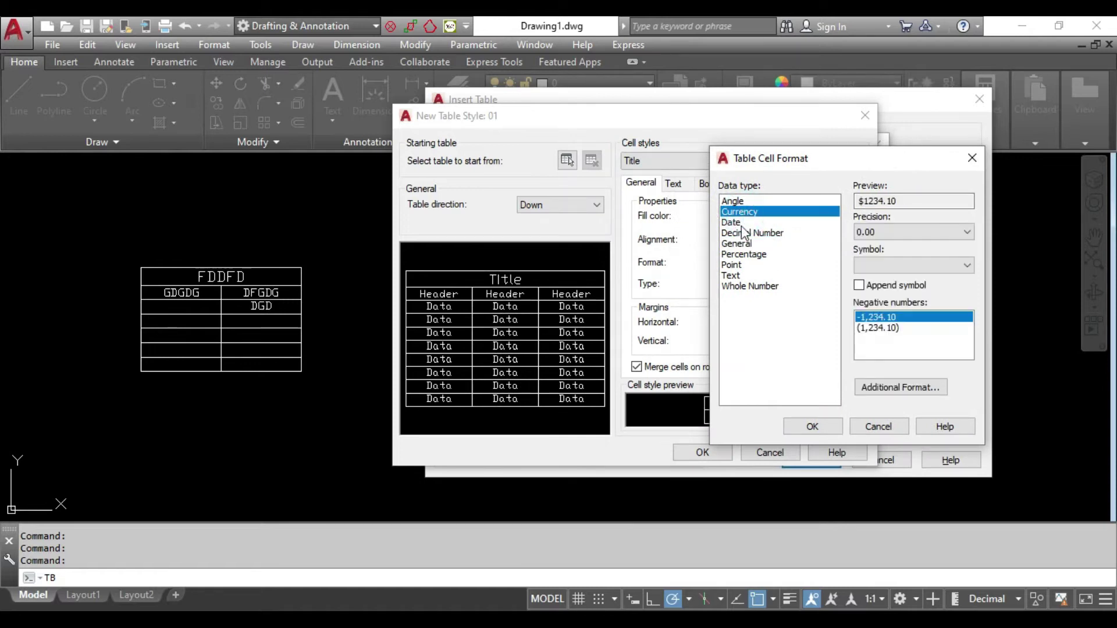
{"action": "left_click", "coordinate": [744, 242]}
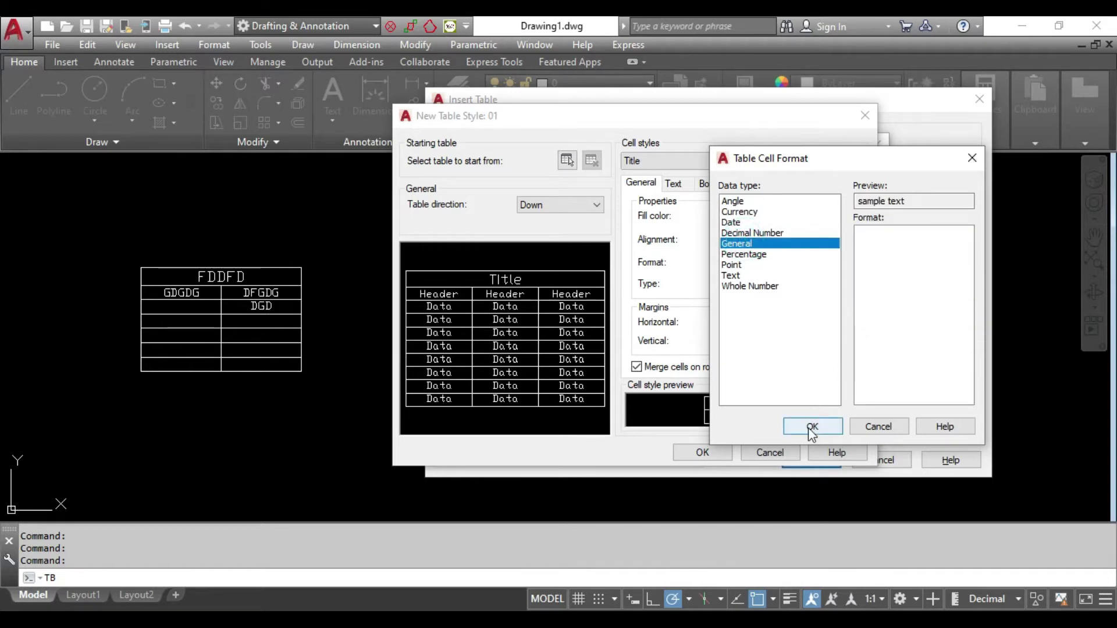
{"action": "left_click", "coordinate": [809, 428]}
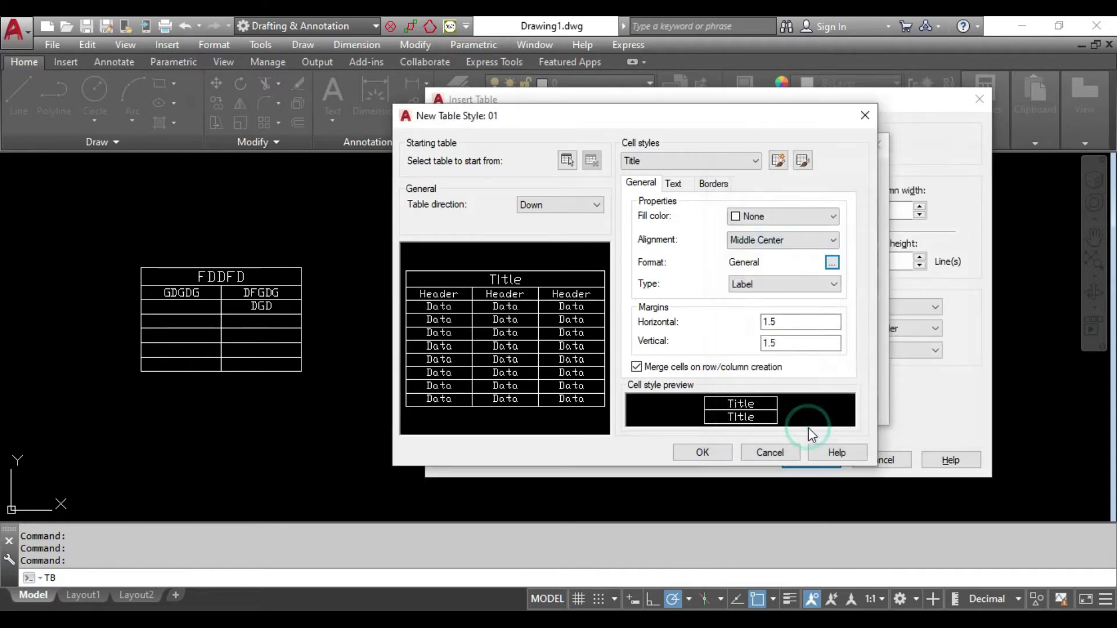
{"action": "left_click", "coordinate": [800, 288]}
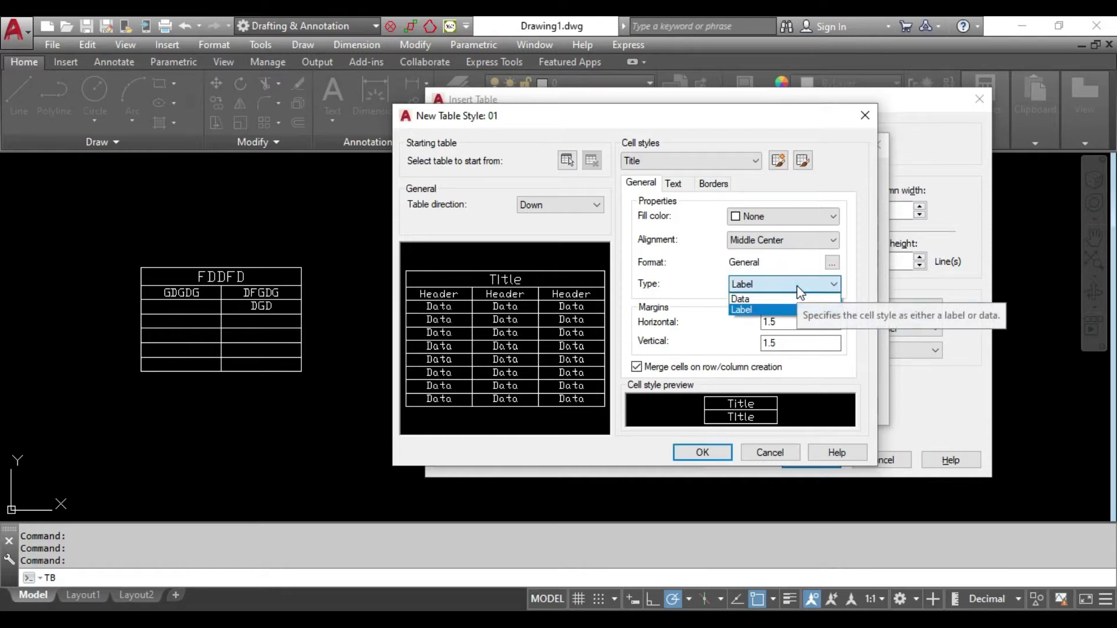
{"action": "left_click", "coordinate": [799, 289]}
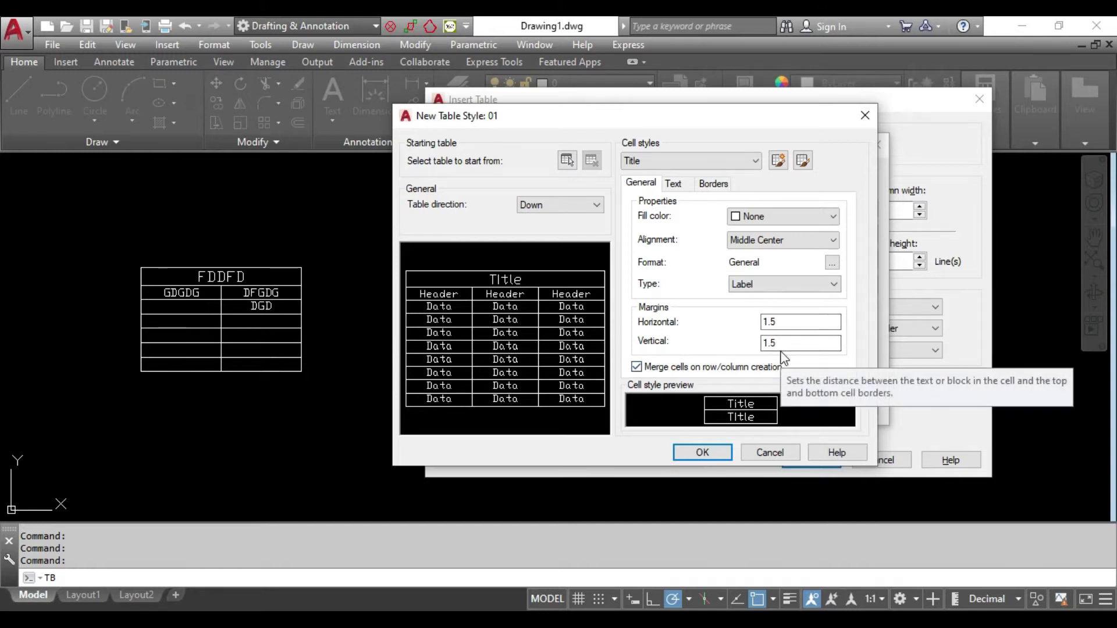
{"action": "left_click", "coordinate": [674, 184]}
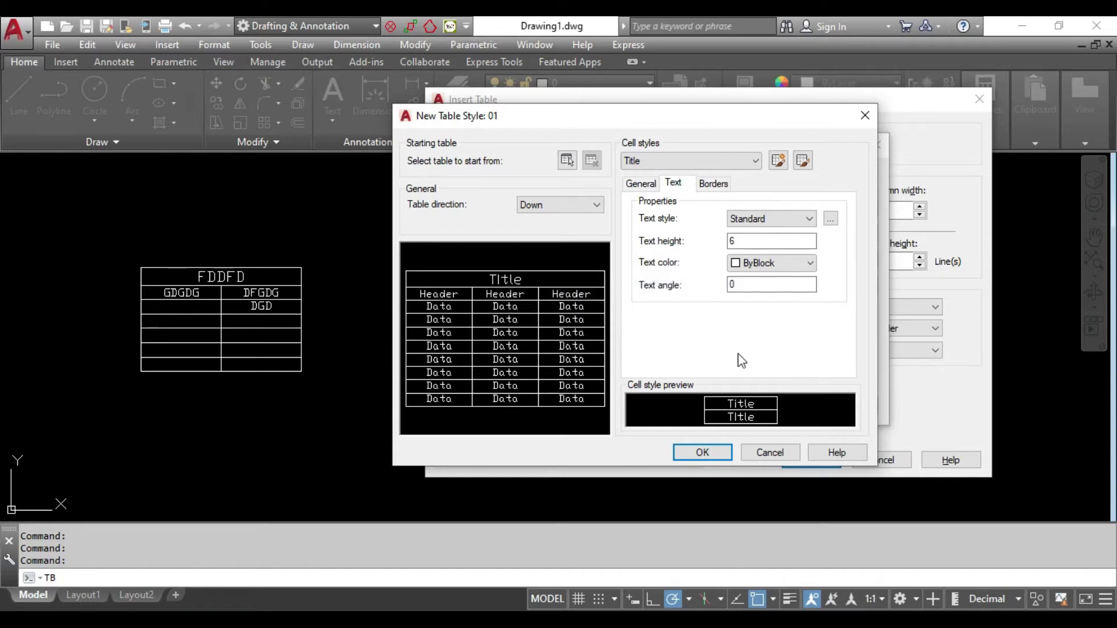
Step: Create a new text style named TITLE for the Title cell style
{"action": "left_click", "coordinate": [777, 219]}
{"action": "left_click", "coordinate": [831, 220]}
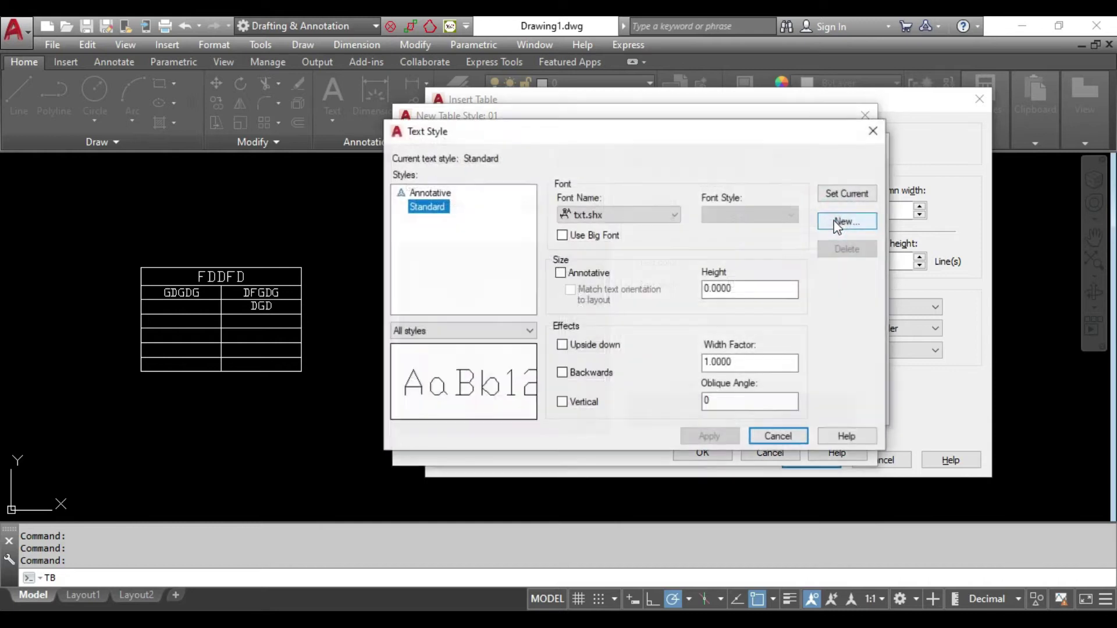
{"action": "left_click_drag", "start_coordinate": [602, 127], "coordinate": [769, 142]}
{"action": "left_click", "coordinate": [1004, 237]}
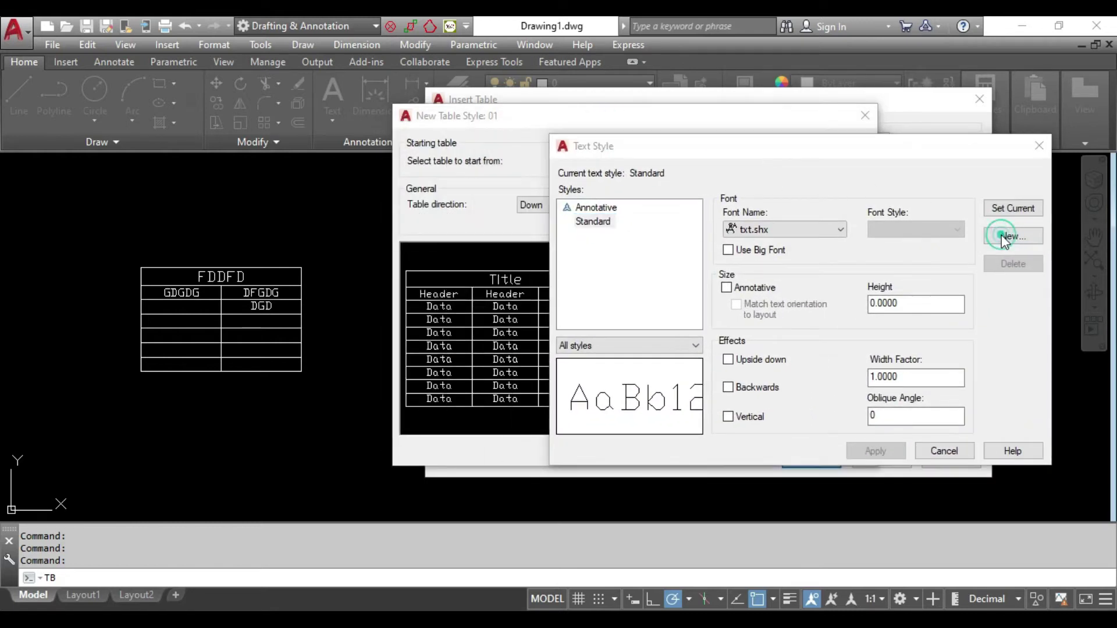
{"action": "type", "text": "TITLE"}
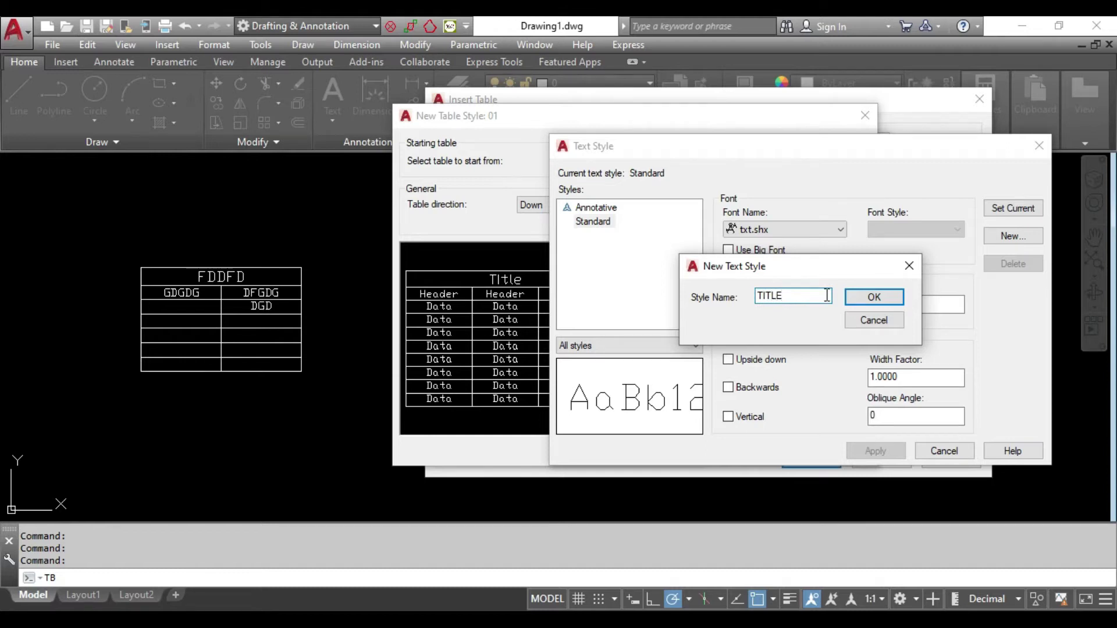
{"action": "left_click", "coordinate": [896, 297]}
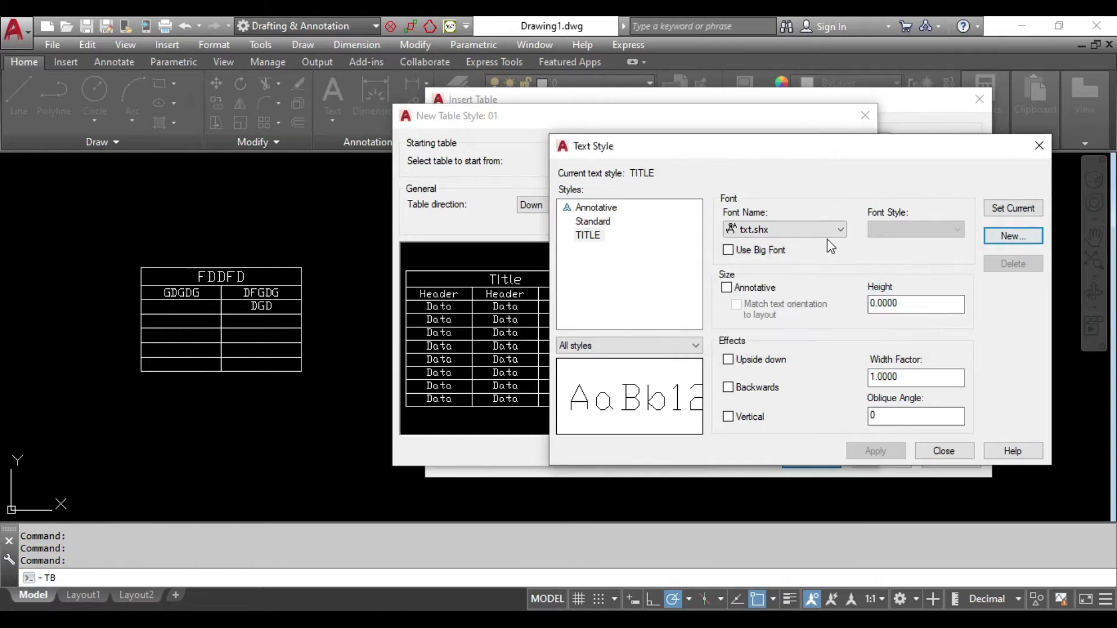
Step: Set the TITLE text style font to Arial Bold and apply it
{"action": "left_click", "coordinate": [812, 228]}
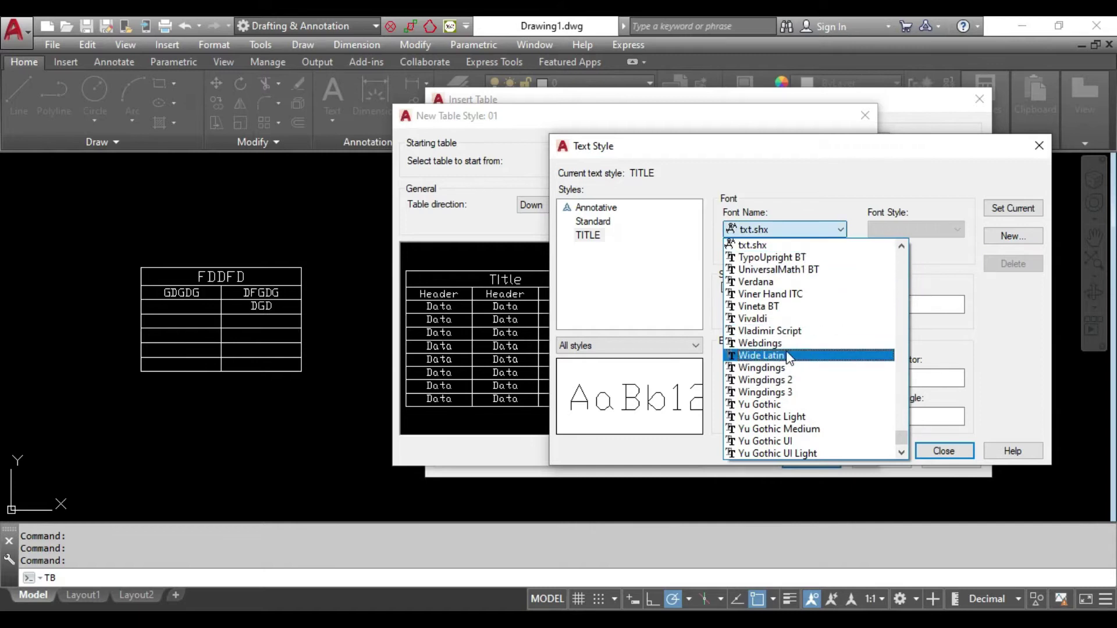
{"action": "key", "text": "a"}
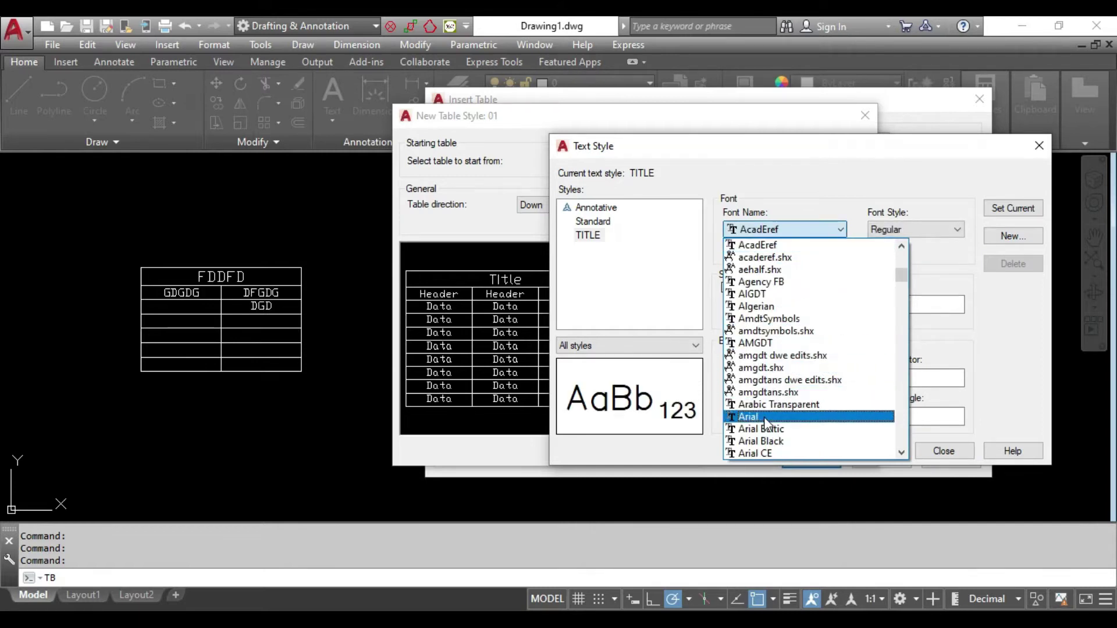
{"action": "left_click", "coordinate": [780, 416]}
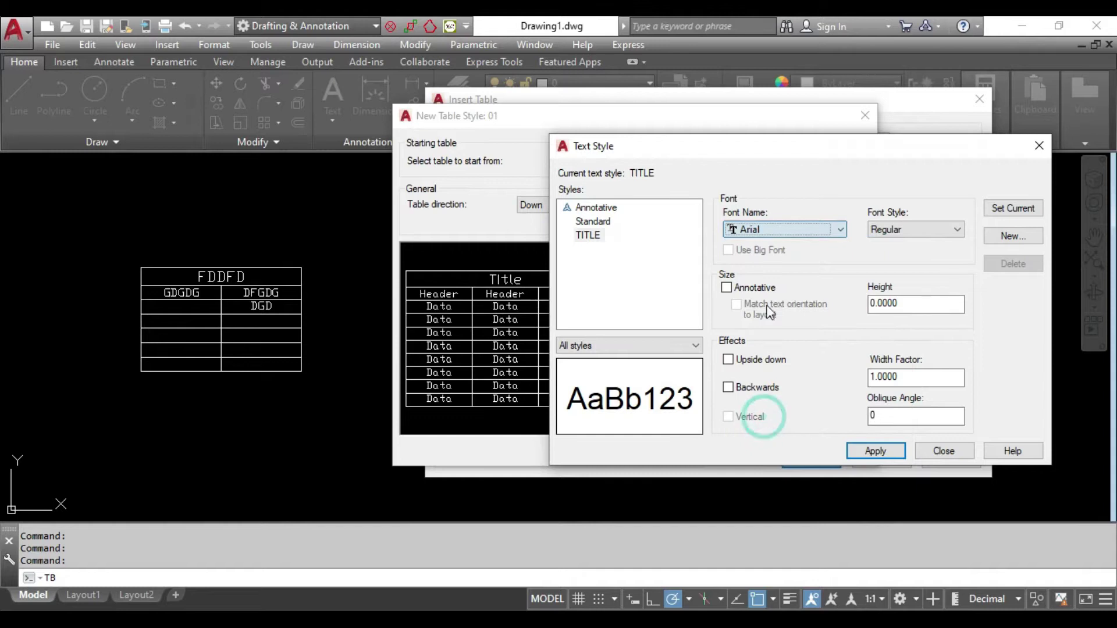
{"action": "left_click", "coordinate": [896, 233]}
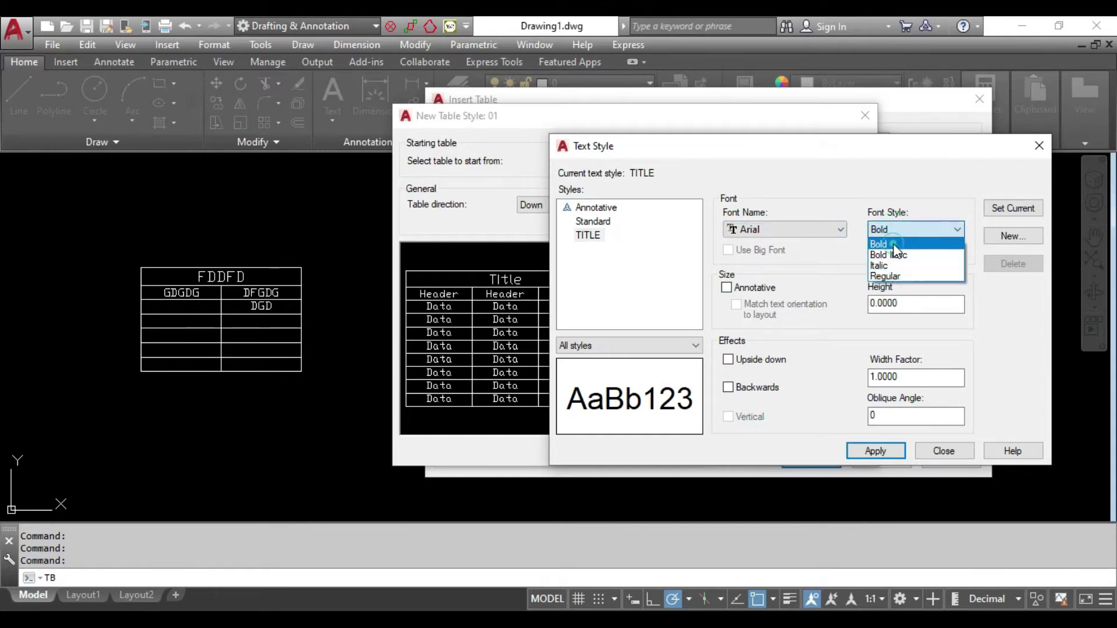
{"action": "left_click", "coordinate": [887, 243]}
{"action": "left_click", "coordinate": [875, 451]}
{"action": "left_click", "coordinate": [931, 452]}
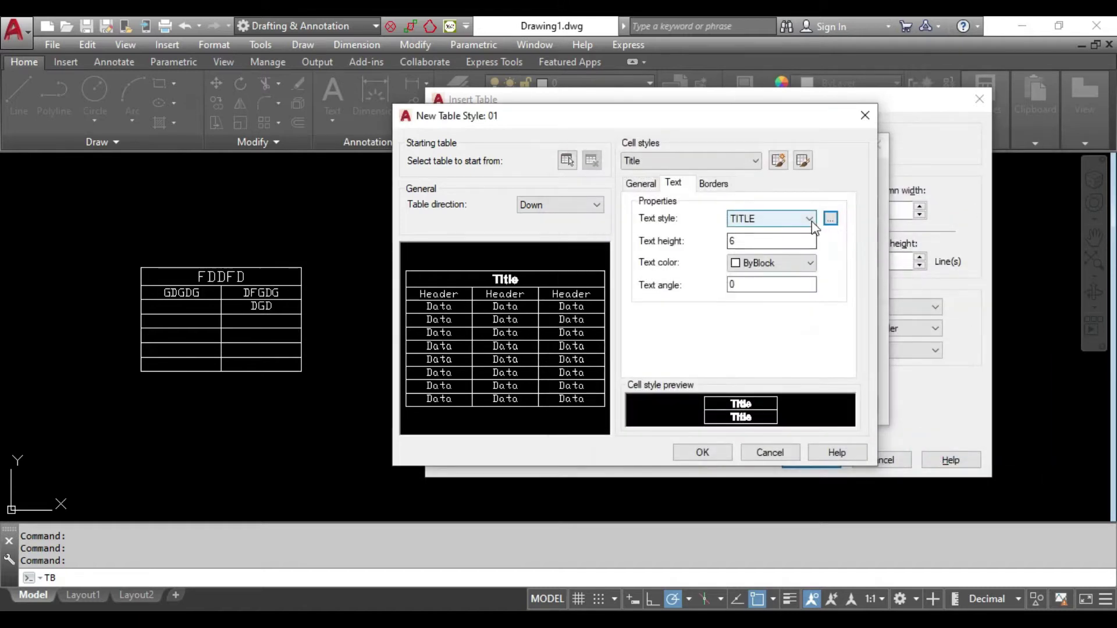
Step: Set the Title cell text height to 12 and its text colour to Red
{"action": "left_click", "coordinate": [768, 241]}
{"action": "double_click", "coordinate": [765, 242]}
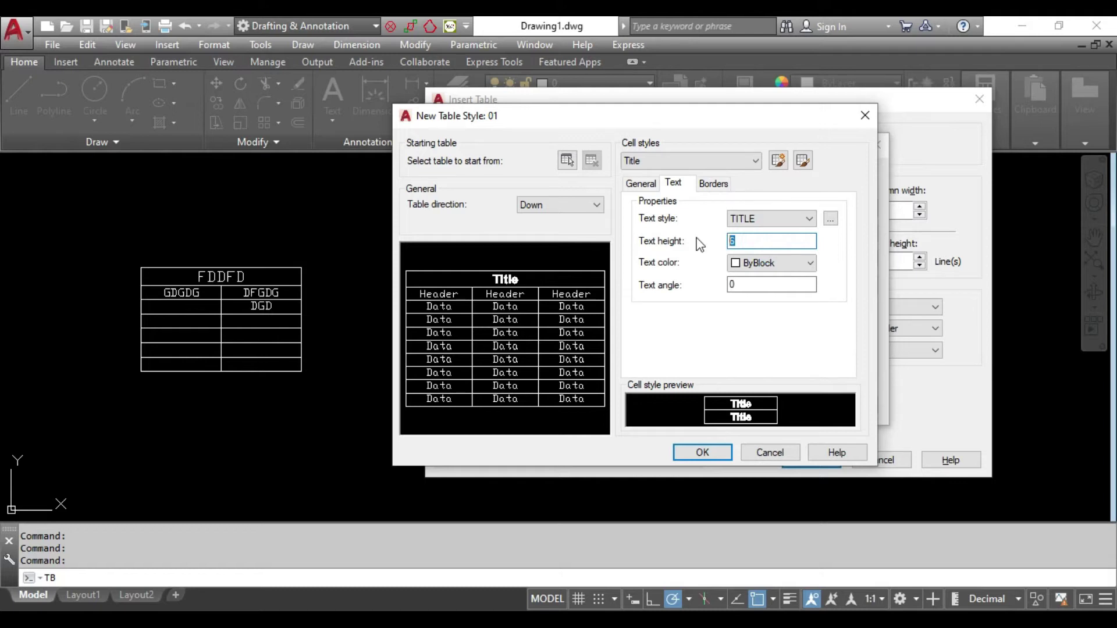
{"action": "left_click", "coordinate": [736, 265]}
{"action": "left_click", "coordinate": [750, 302]}
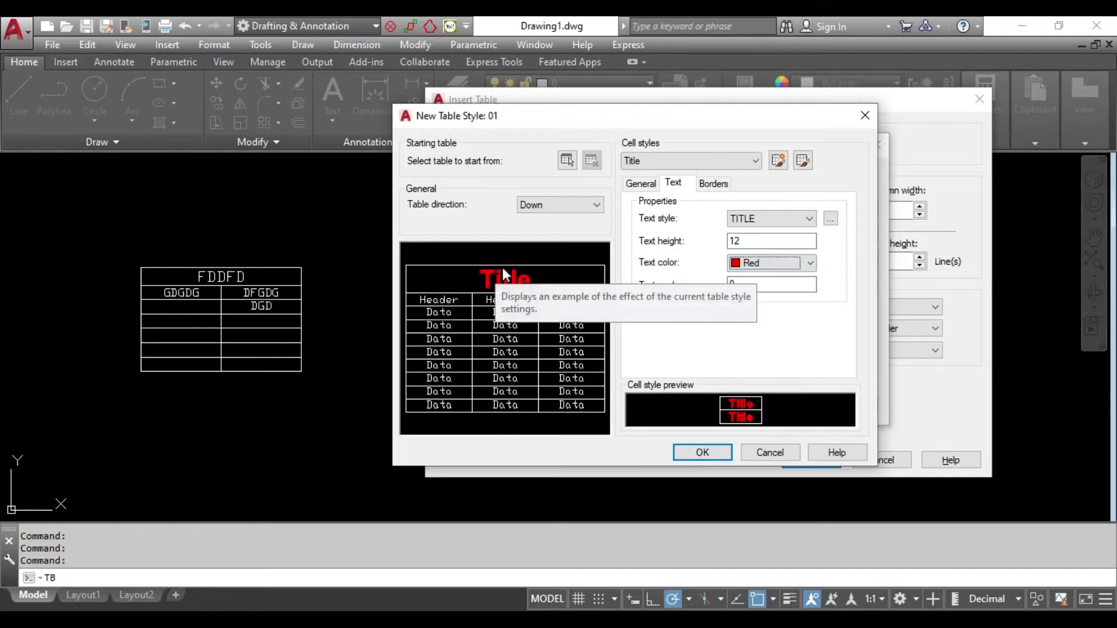
Step: Set the Title cell border lineweight to 0.30 mm
{"action": "left_click", "coordinate": [758, 287]}
{"action": "left_click", "coordinate": [714, 183]}
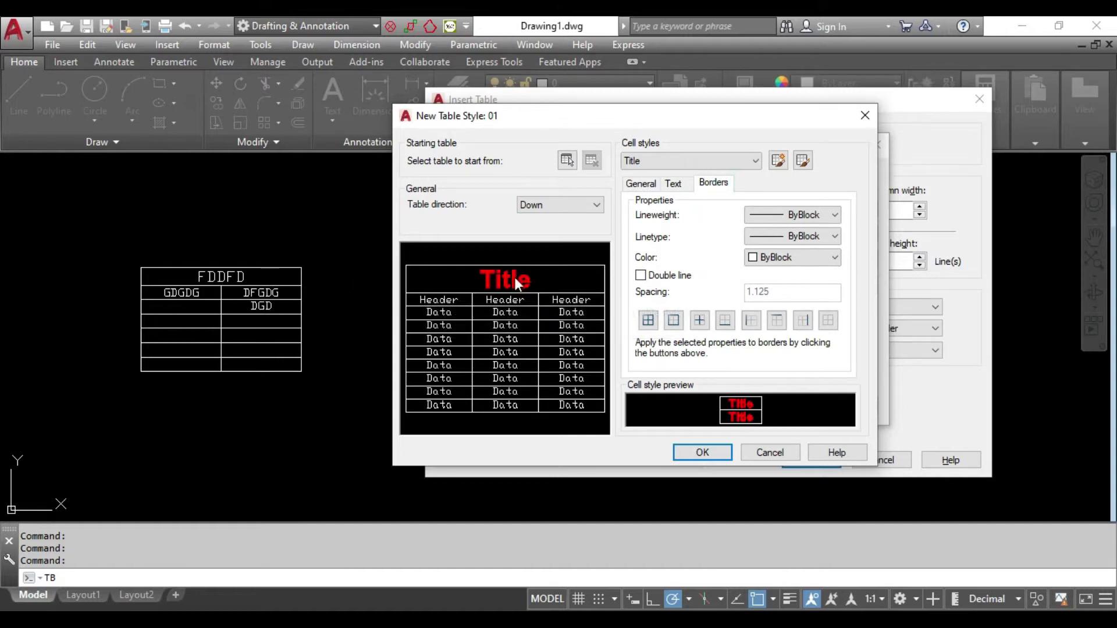
{"action": "left_click", "coordinate": [796, 216]}
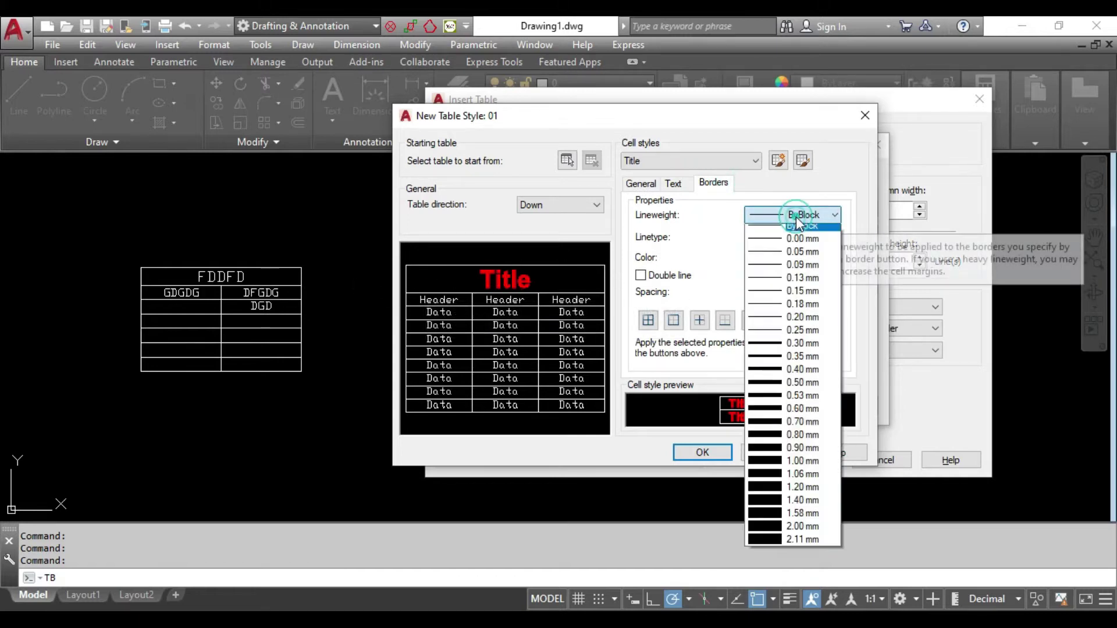
{"action": "left_click", "coordinate": [783, 365]}
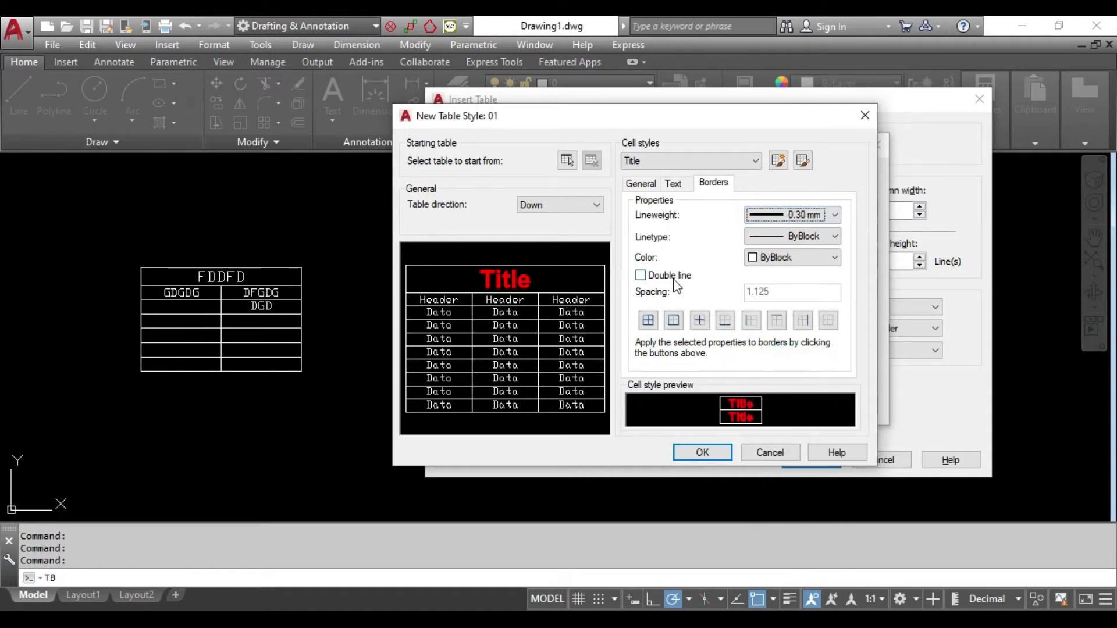
{"action": "mouse_move", "coordinate": [669, 276]}
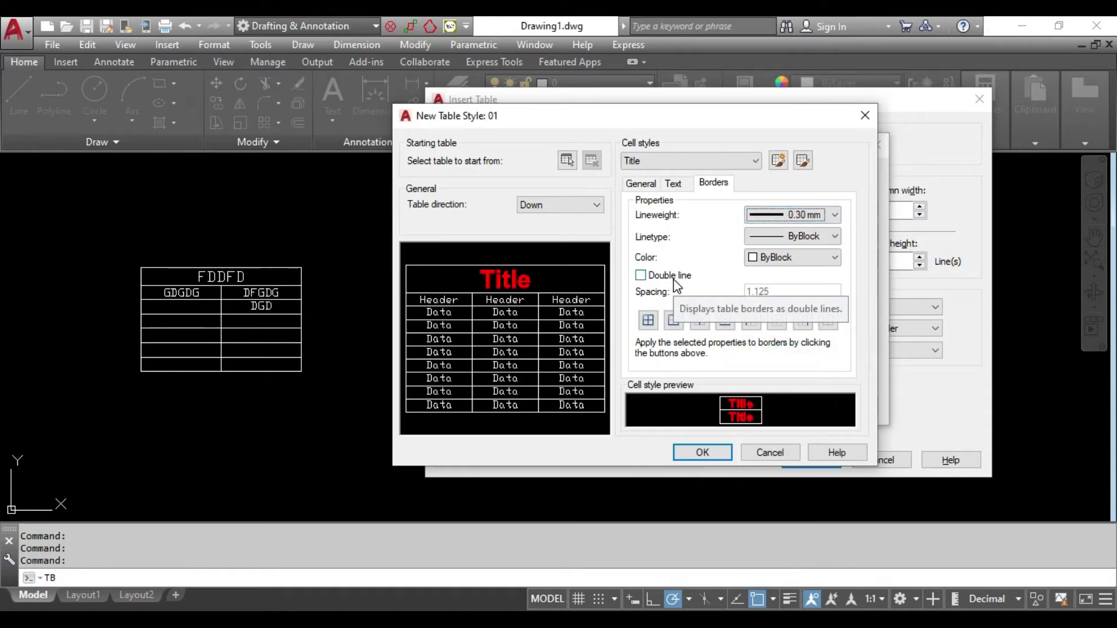
Step: Set the Title border linetype to ByLayer through the Other linetype chooser
{"action": "left_click", "coordinate": [792, 235]}
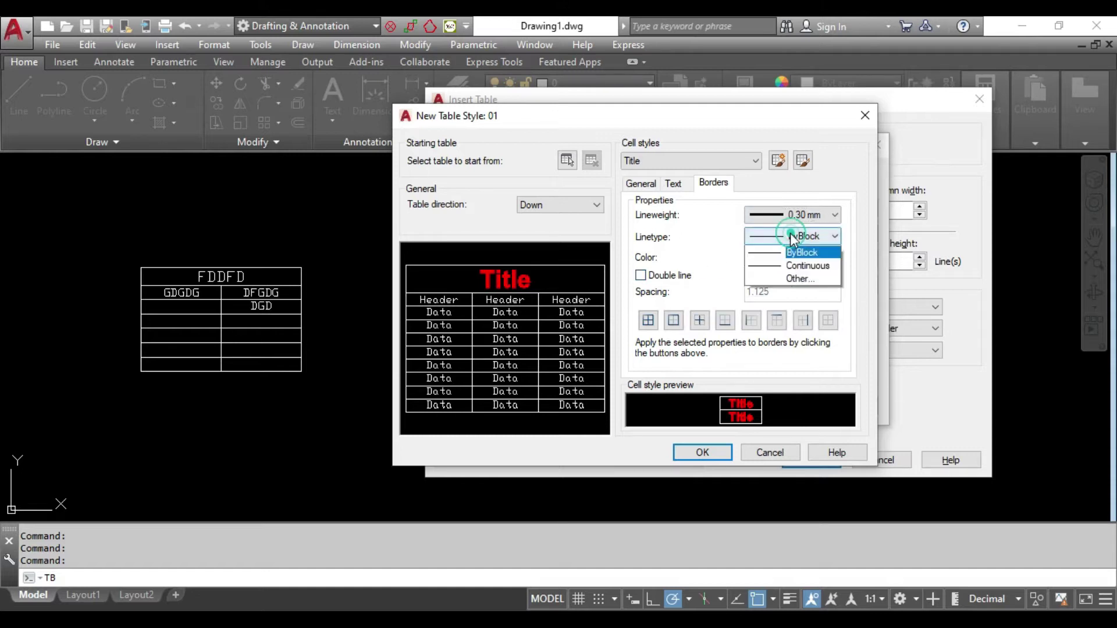
{"action": "left_click", "coordinate": [794, 291]}
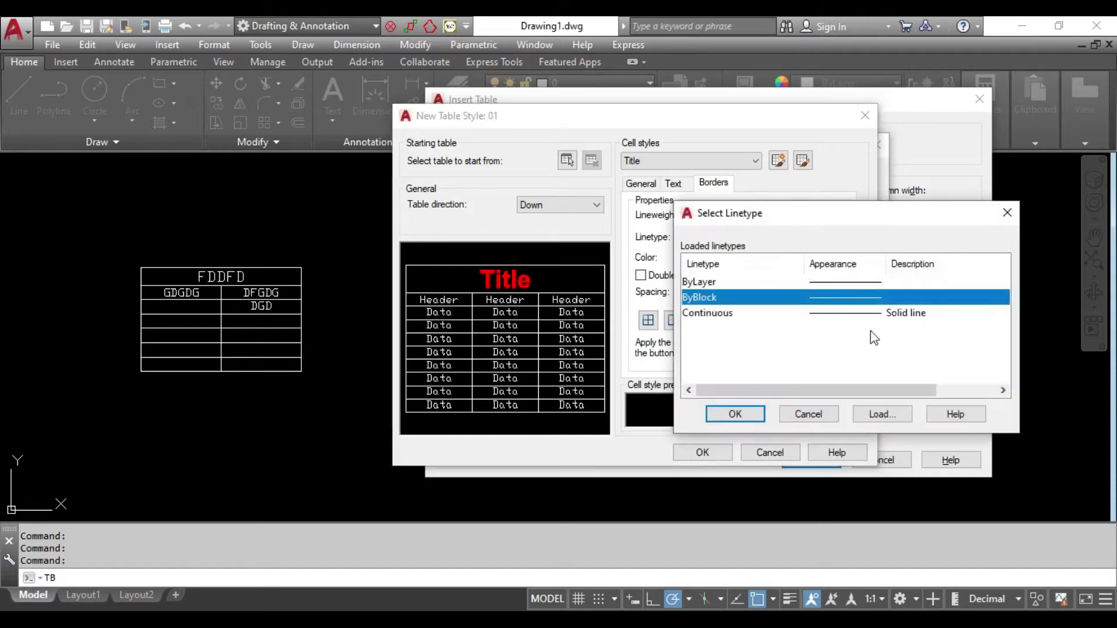
{"action": "left_click", "coordinate": [882, 414]}
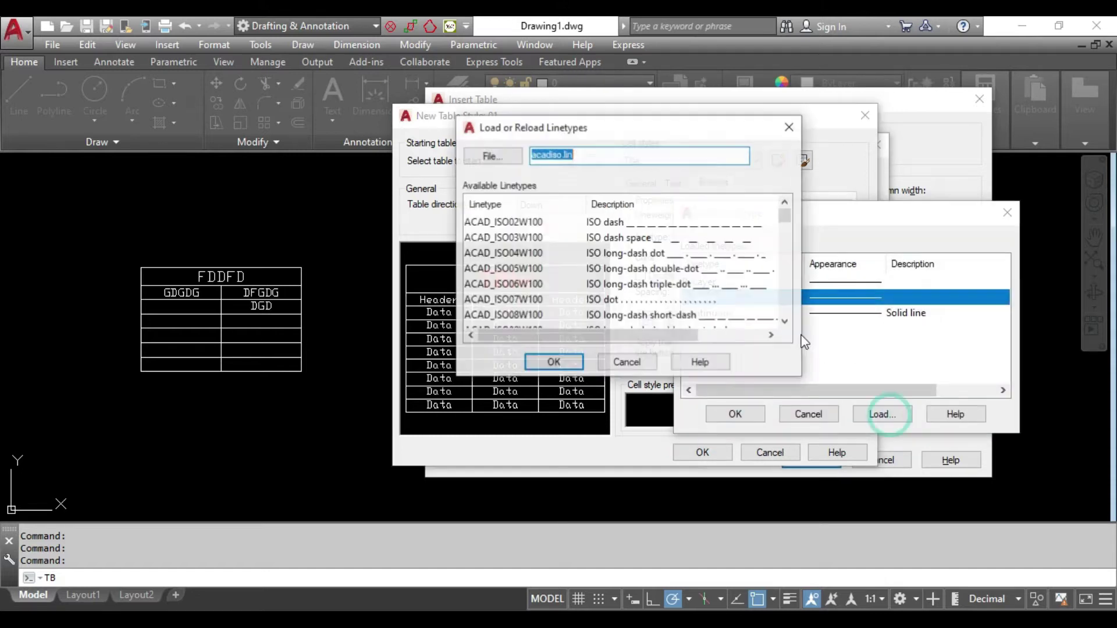
{"action": "left_click", "coordinate": [634, 365]}
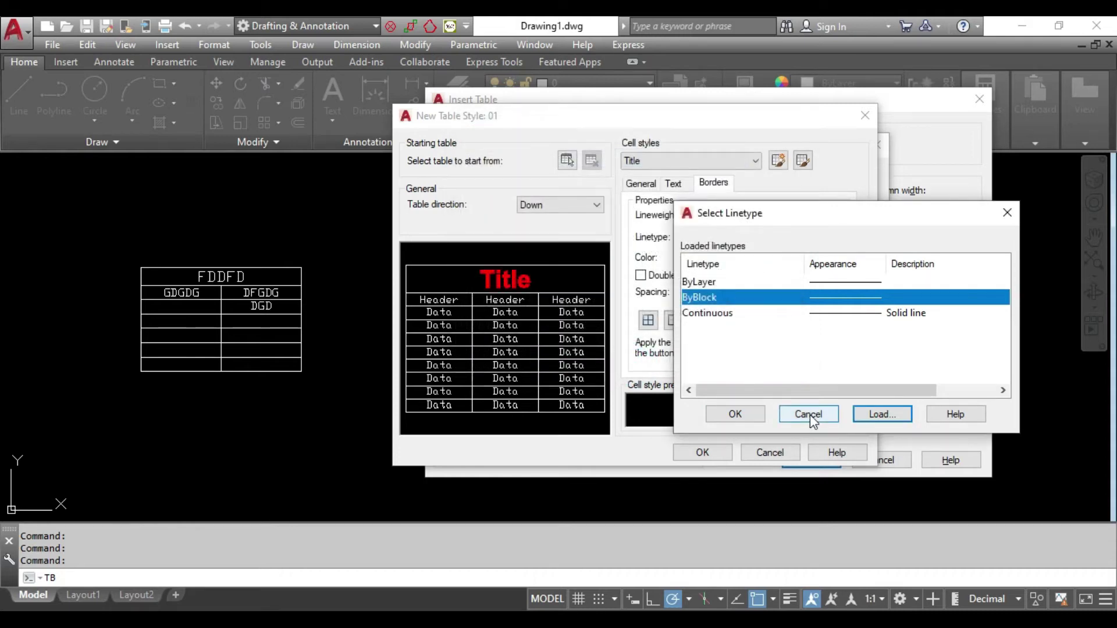
{"action": "left_click", "coordinate": [820, 282]}
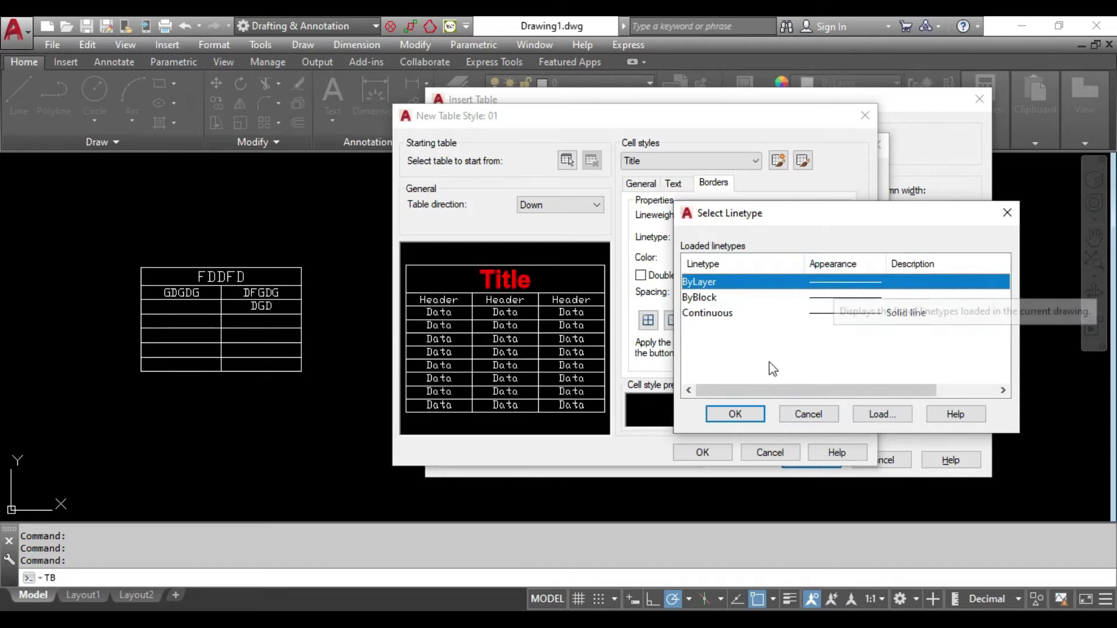
{"action": "left_click", "coordinate": [754, 415]}
Step: Make the Title border green and apply it to the outside borders
{"action": "left_click", "coordinate": [782, 258]}
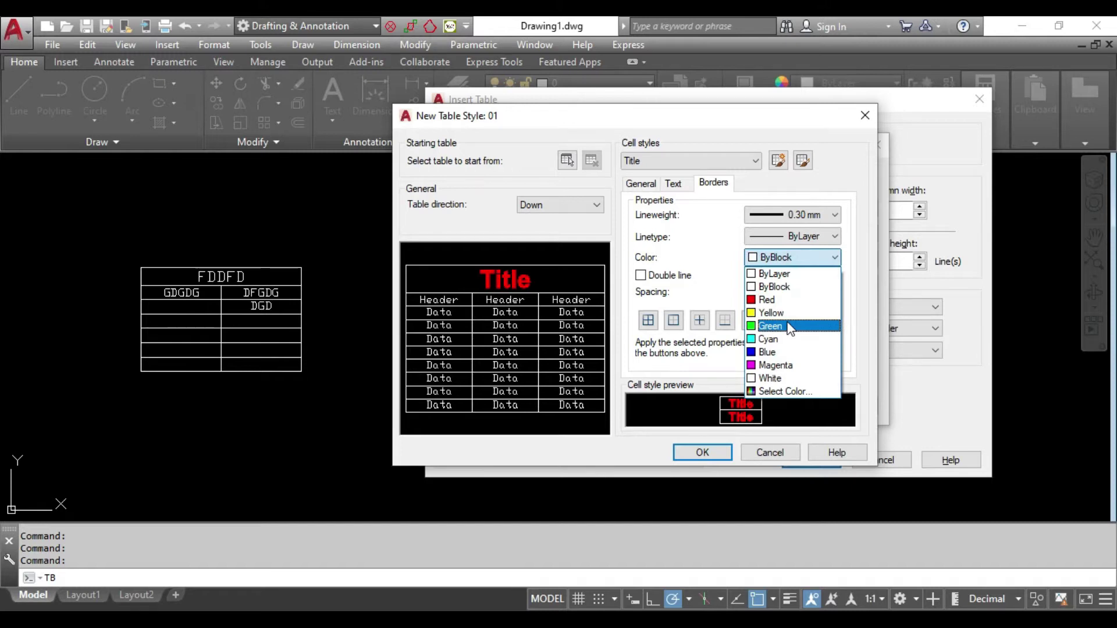
{"action": "left_click", "coordinate": [788, 327]}
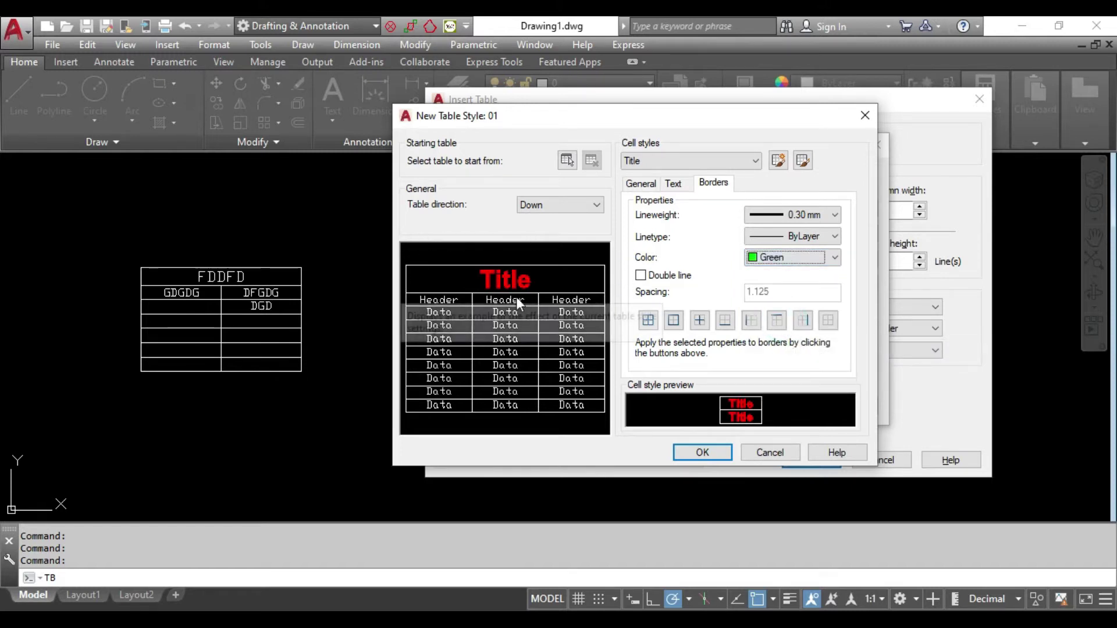
{"action": "left_click", "coordinate": [674, 320]}
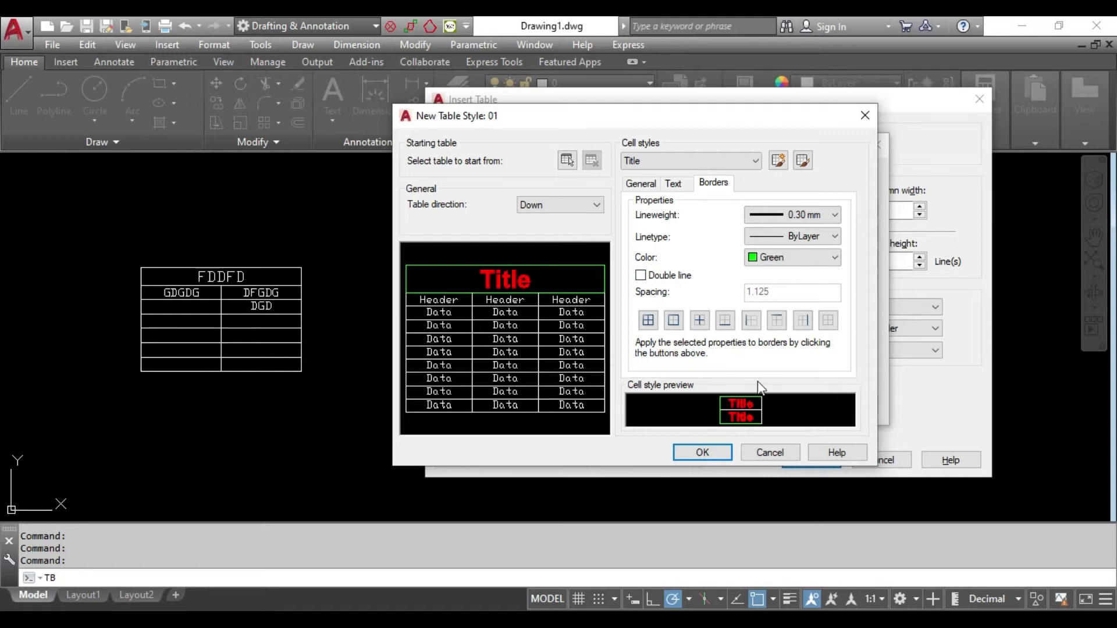
Step: Switch the cell style being edited to Header and show its general properties
{"action": "left_click", "coordinate": [650, 186]}
{"action": "left_click", "coordinate": [695, 160]}
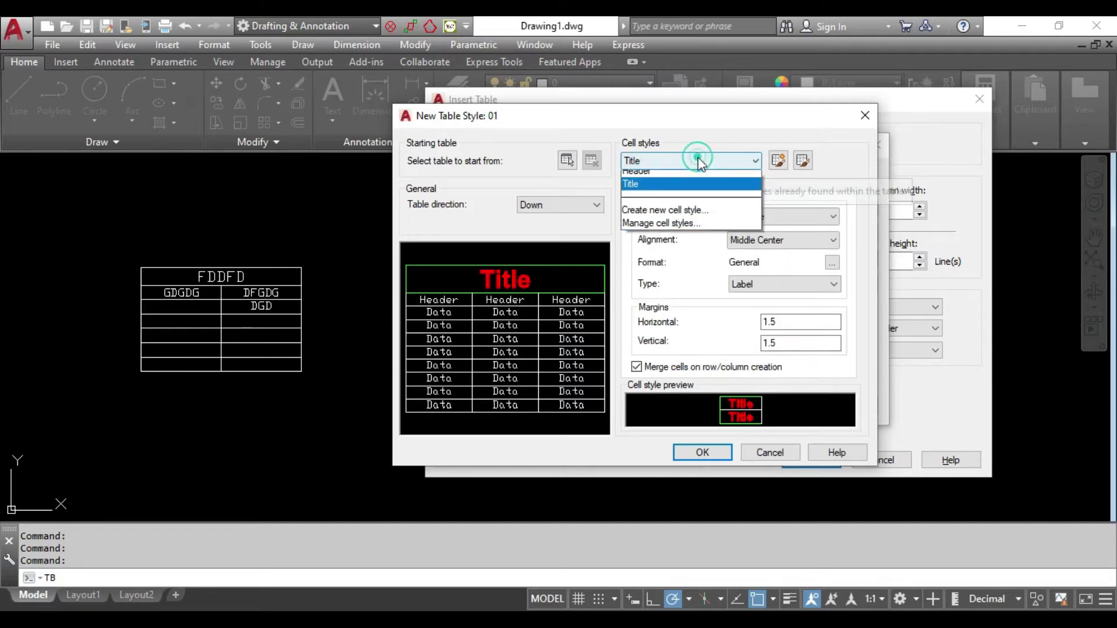
{"action": "left_click", "coordinate": [675, 190]}
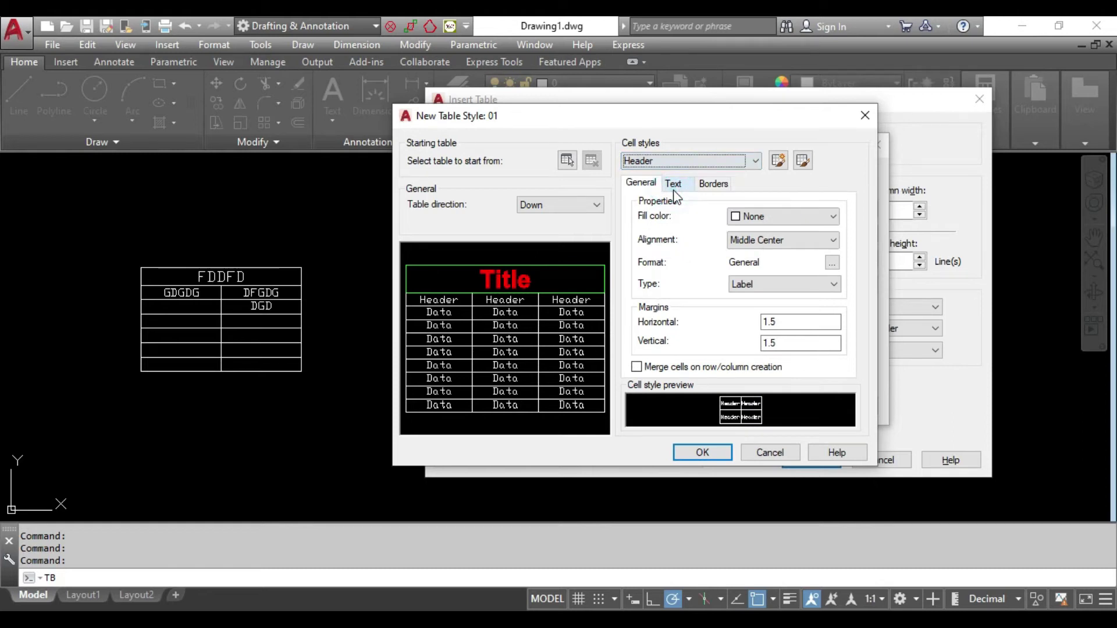
{"action": "left_click", "coordinate": [695, 160]}
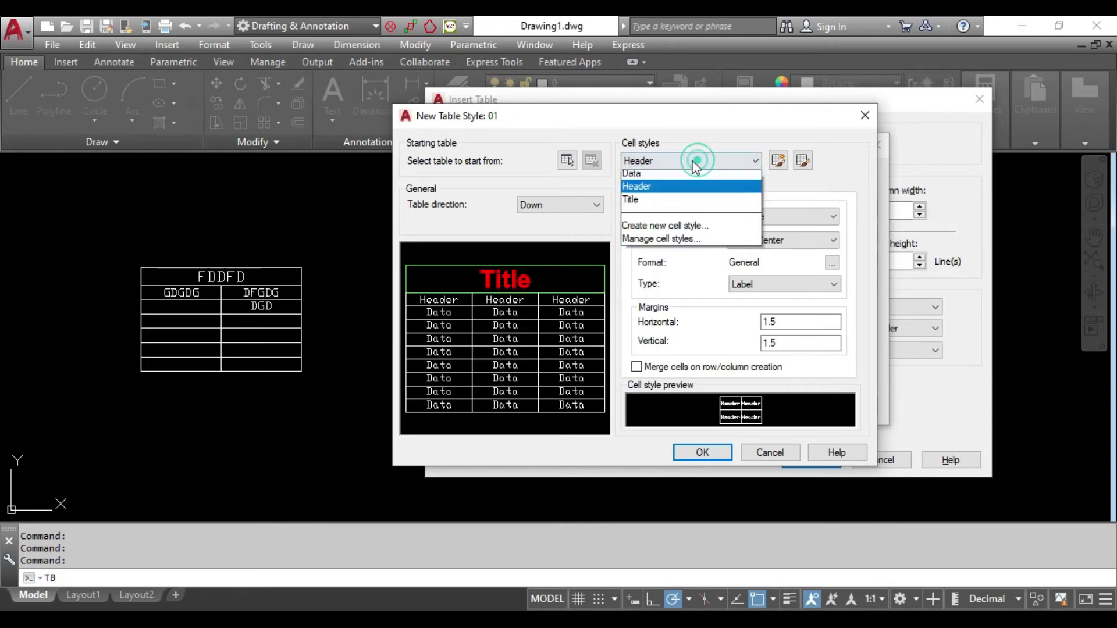
{"action": "left_click", "coordinate": [649, 201]}
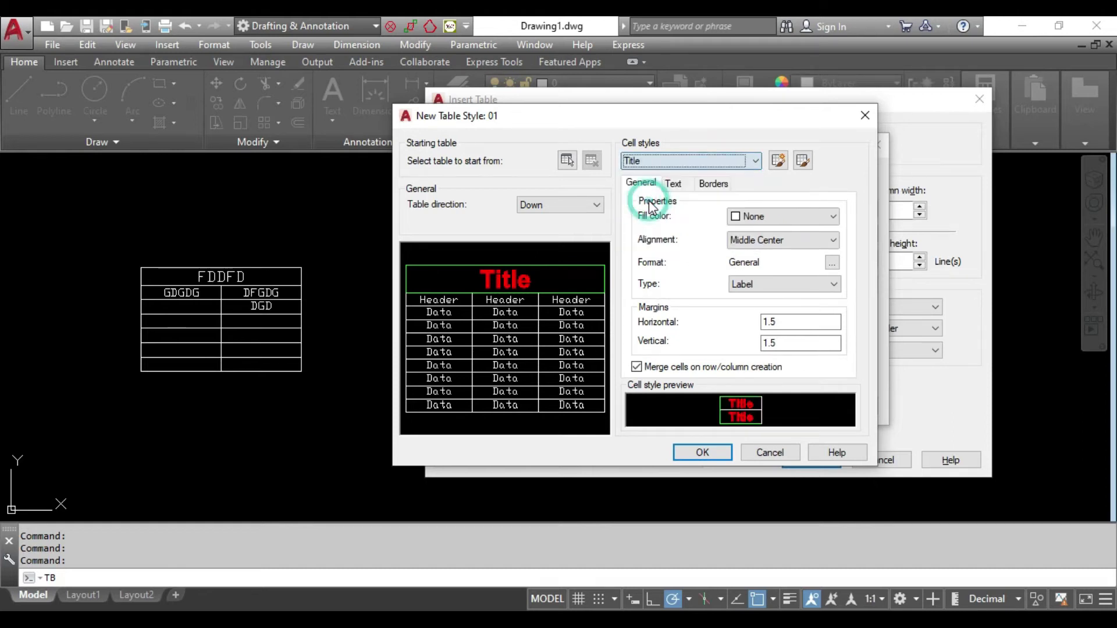
{"action": "left_click", "coordinate": [661, 163]}
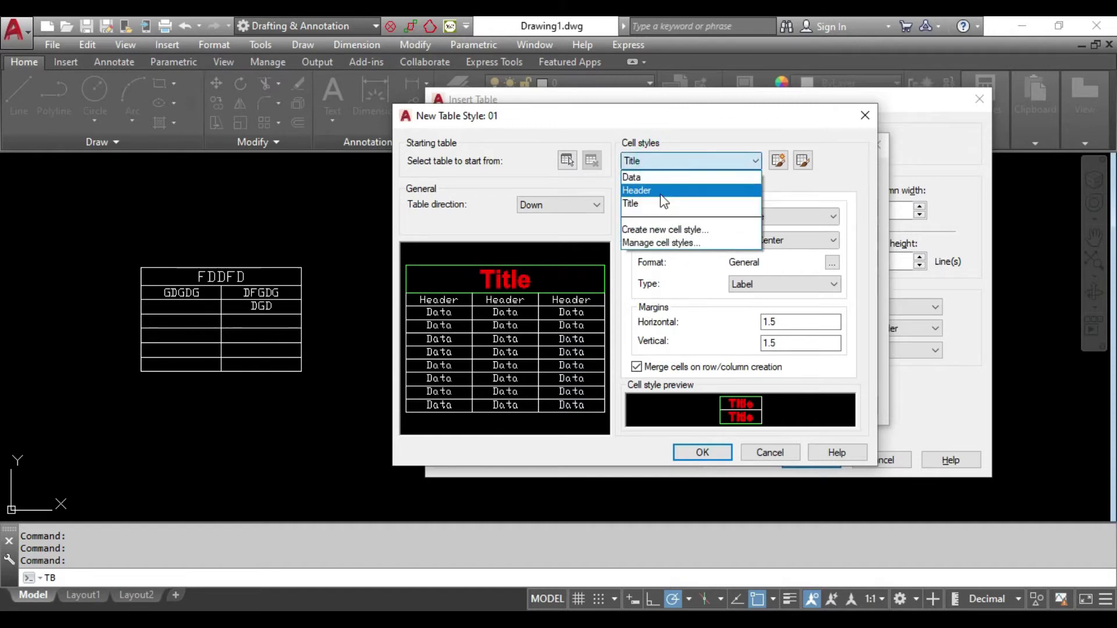
{"action": "left_click", "coordinate": [665, 192]}
{"action": "left_click", "coordinate": [646, 183]}
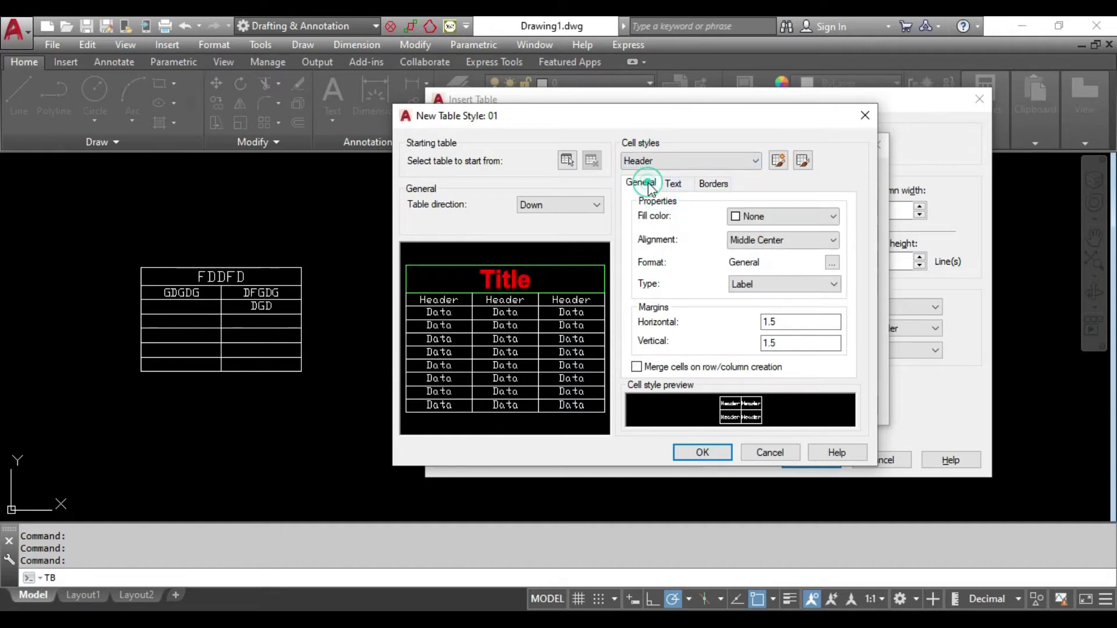
Step: Try a green fill for Header cells, then reset it to None
{"action": "left_click", "coordinate": [789, 224]}
{"action": "left_click", "coordinate": [779, 300]}
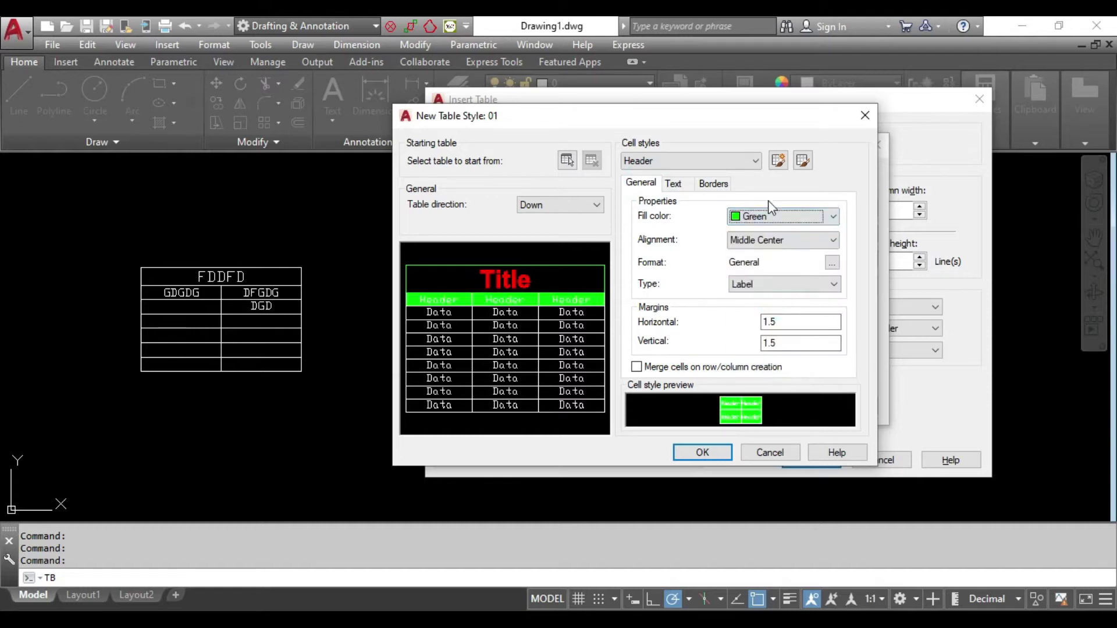
{"action": "left_click", "coordinate": [774, 216]}
{"action": "left_click", "coordinate": [780, 229]}
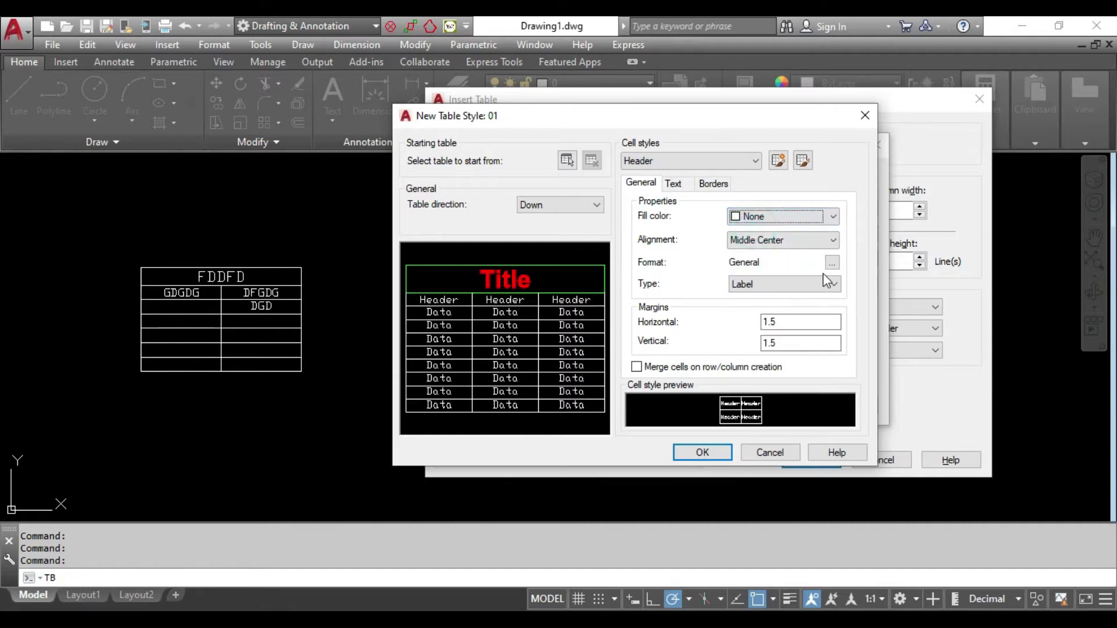
{"action": "left_click", "coordinate": [713, 183]}
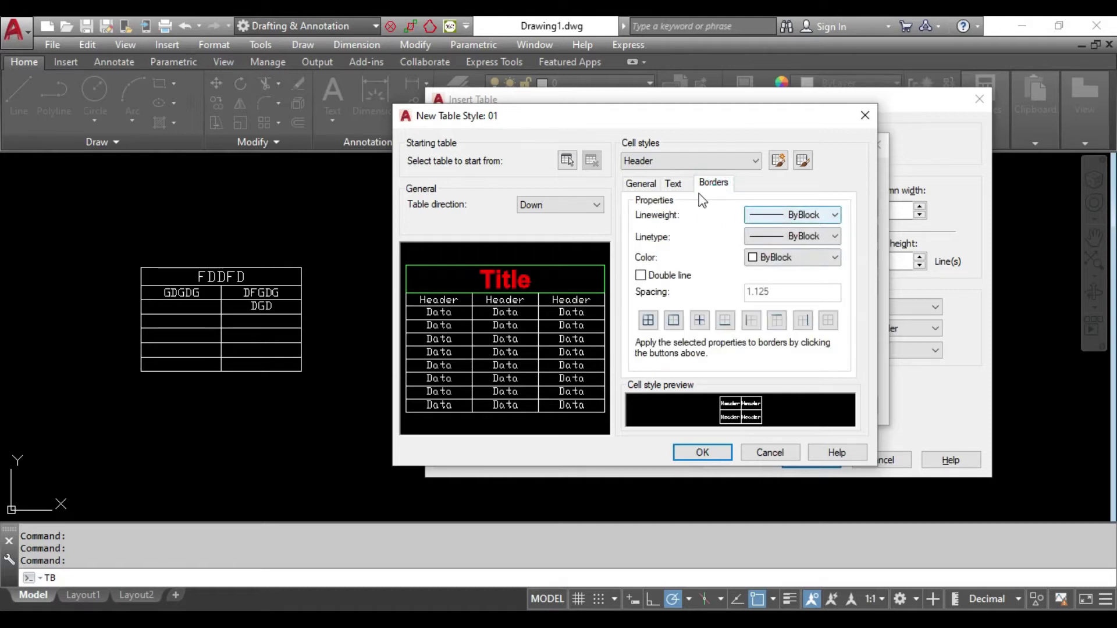
Step: Create a HEADER text style using Times New Roman for the Header cells and apply it
{"action": "left_click", "coordinate": [673, 183]}
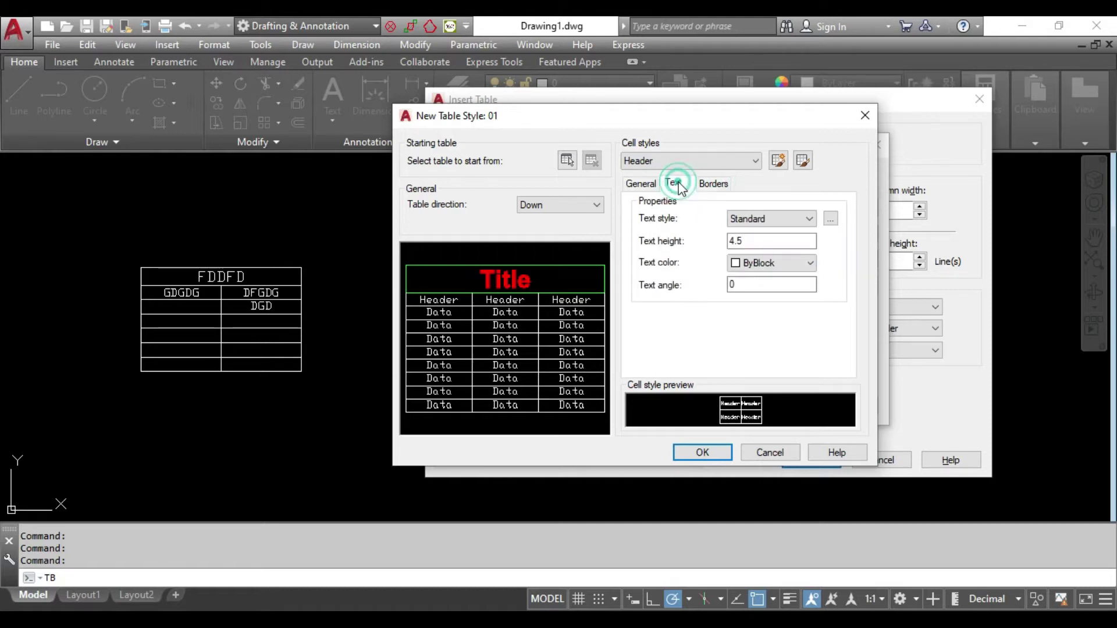
{"action": "left_click", "coordinate": [831, 220]}
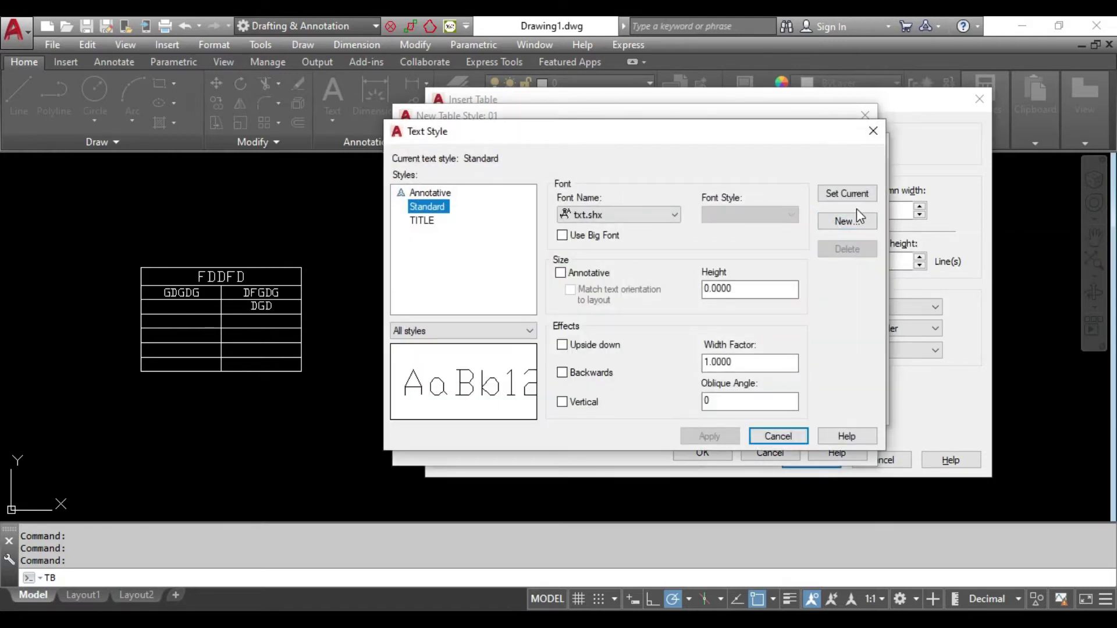
{"action": "left_click", "coordinate": [842, 221]}
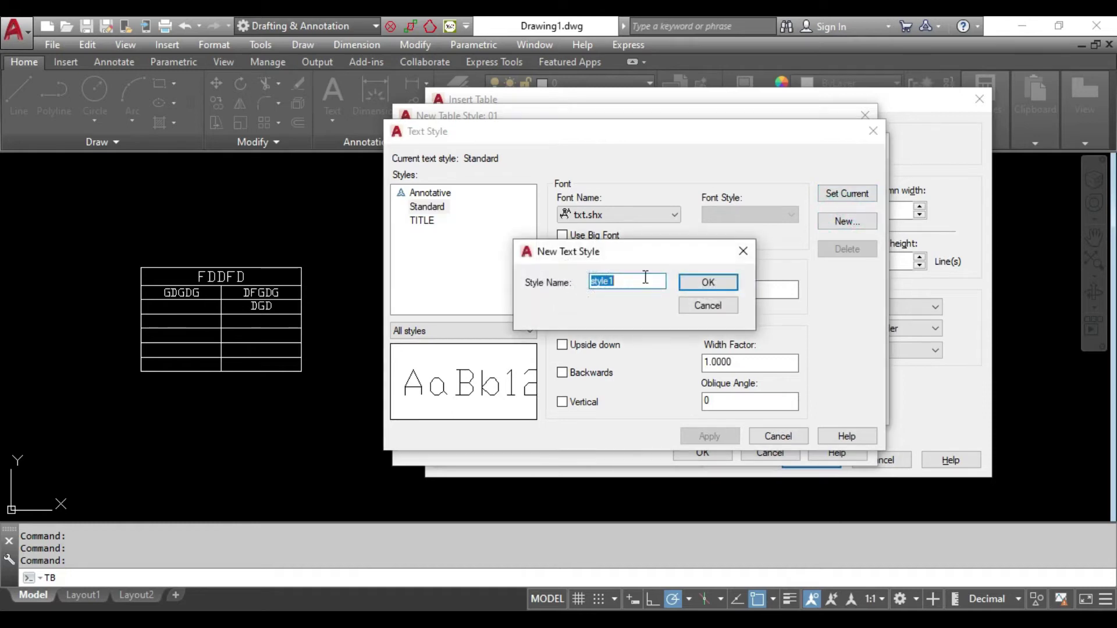
{"action": "type", "text": "HEADER"}
{"action": "left_click", "coordinate": [707, 282]}
{"action": "left_click", "coordinate": [648, 216]}
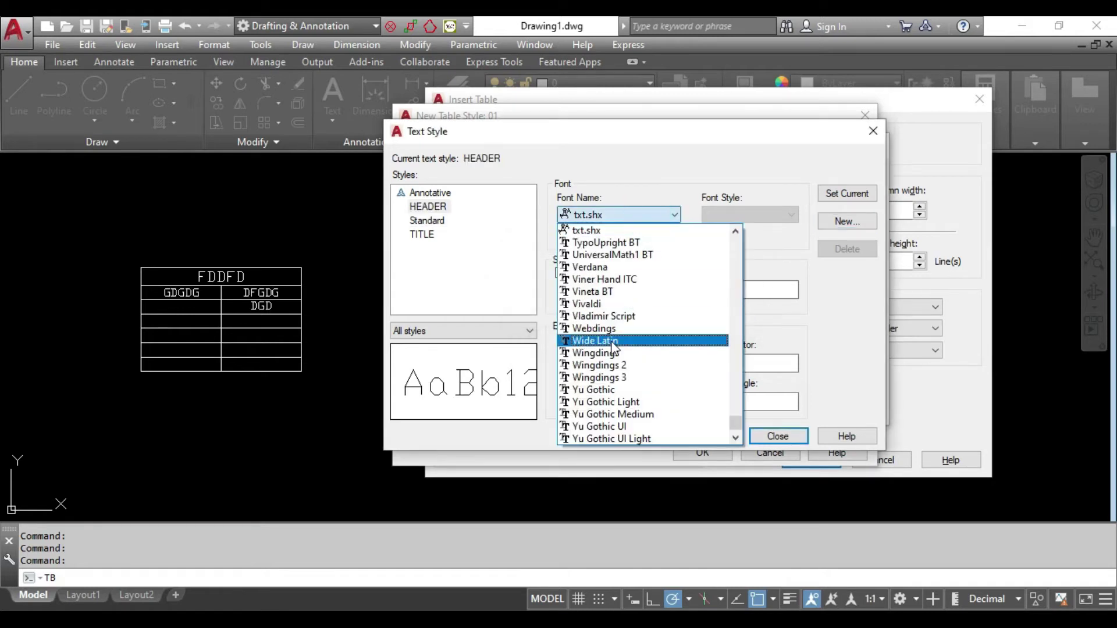
{"action": "key", "text": "t"}
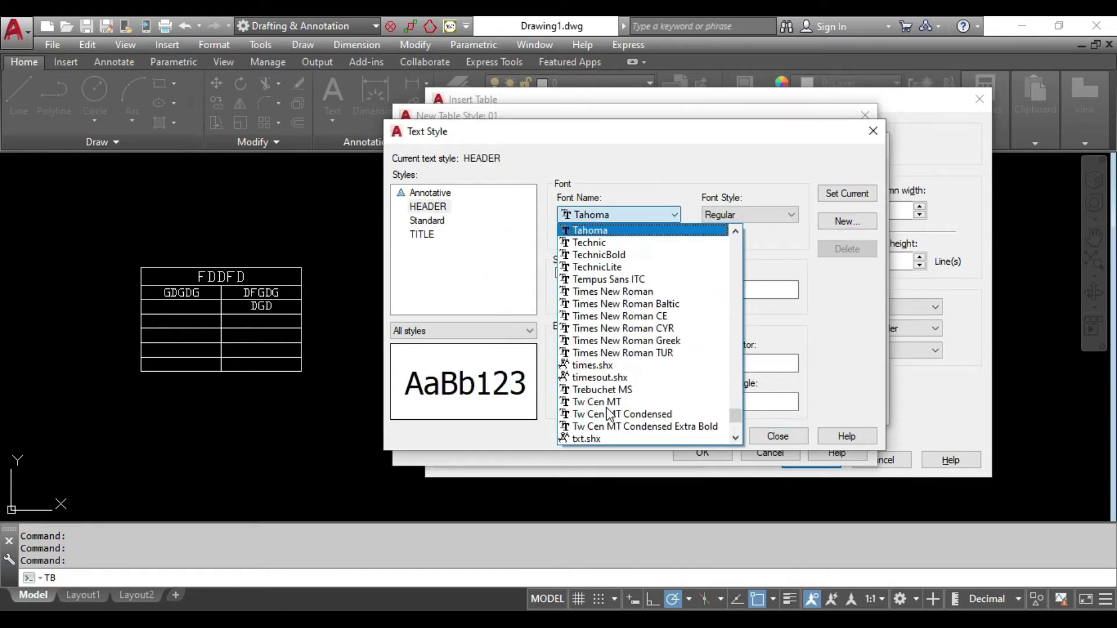
{"action": "left_click", "coordinate": [613, 291]}
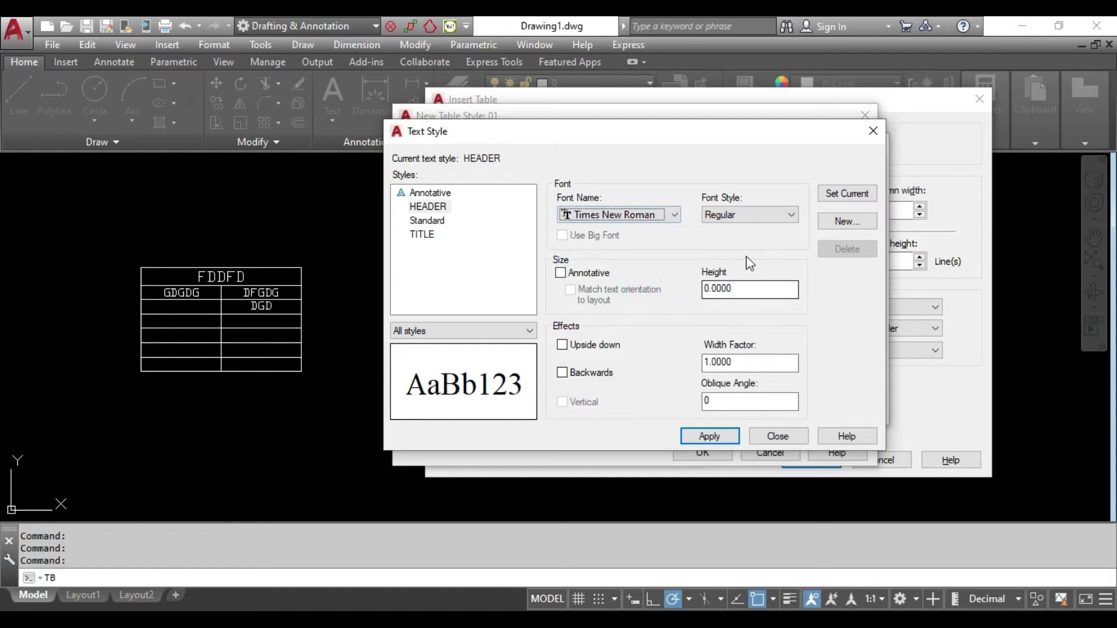
{"action": "left_click", "coordinate": [708, 435]}
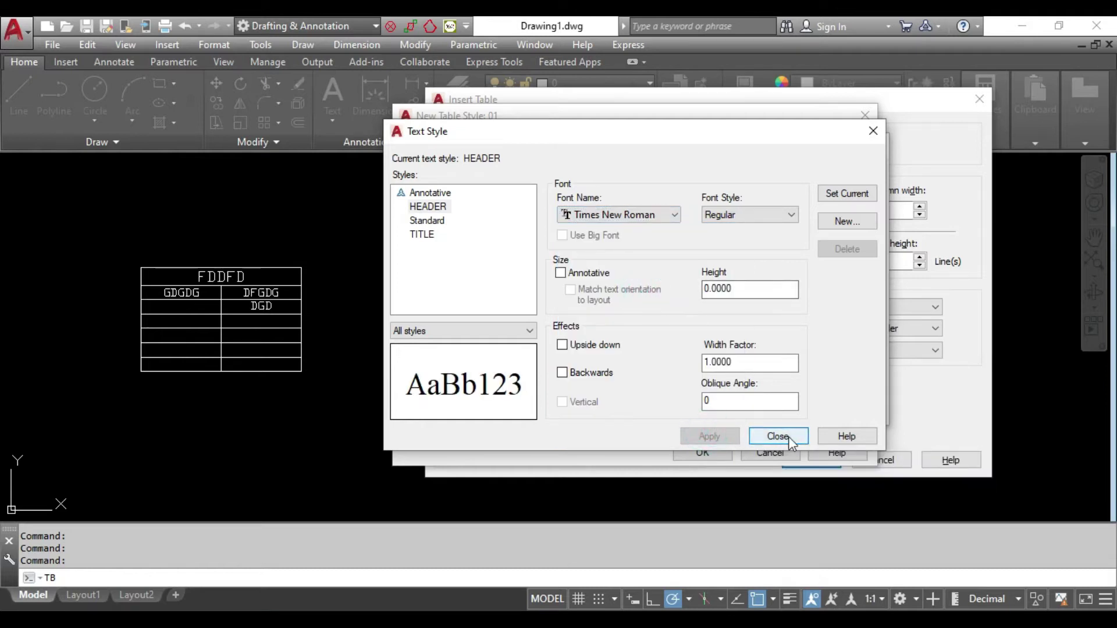
{"action": "left_click", "coordinate": [778, 437]}
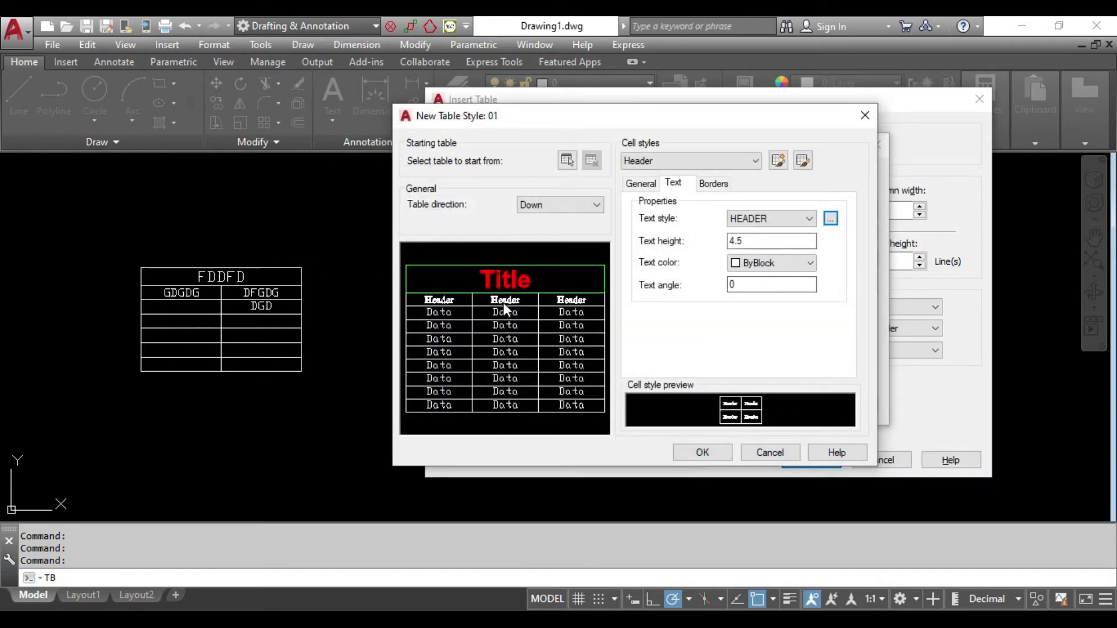
Step: Give the Header cell style text height 9 and Magenta text color
{"action": "left_click", "coordinate": [711, 162]}
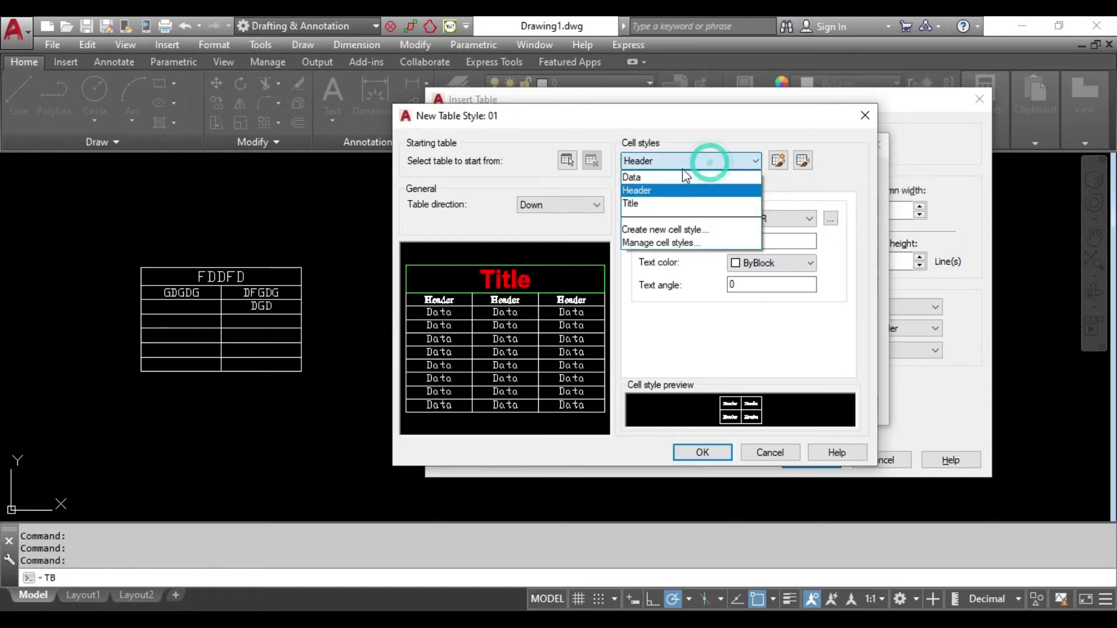
{"action": "left_click", "coordinate": [653, 200]}
{"action": "left_click", "coordinate": [669, 161]}
{"action": "left_click", "coordinate": [665, 192]}
{"action": "double_click", "coordinate": [735, 241]}
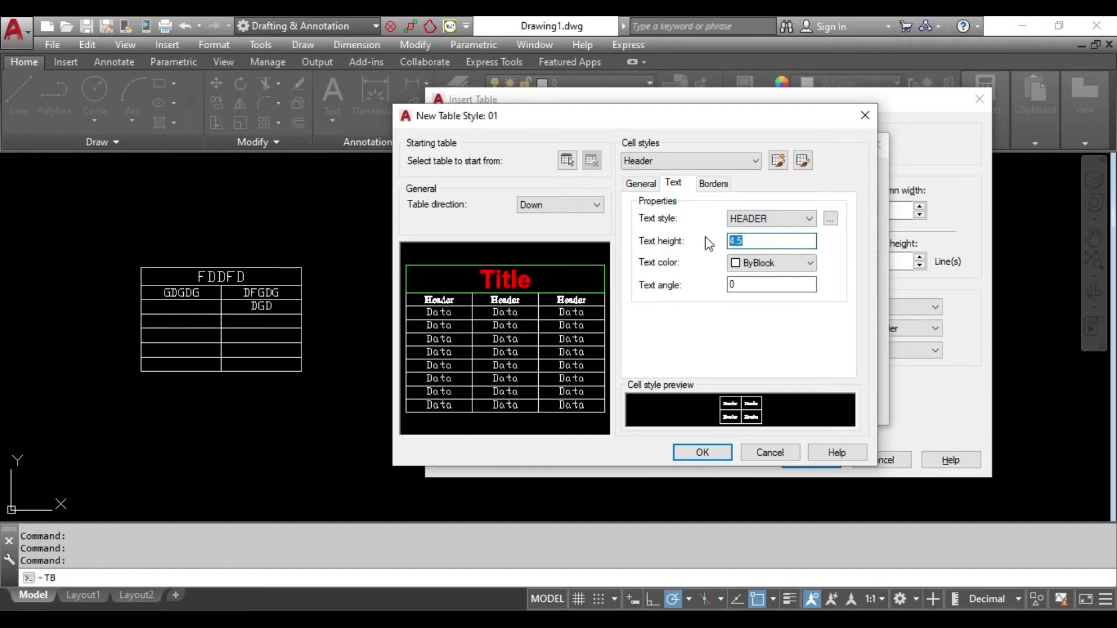
{"action": "type", "text": "9"}
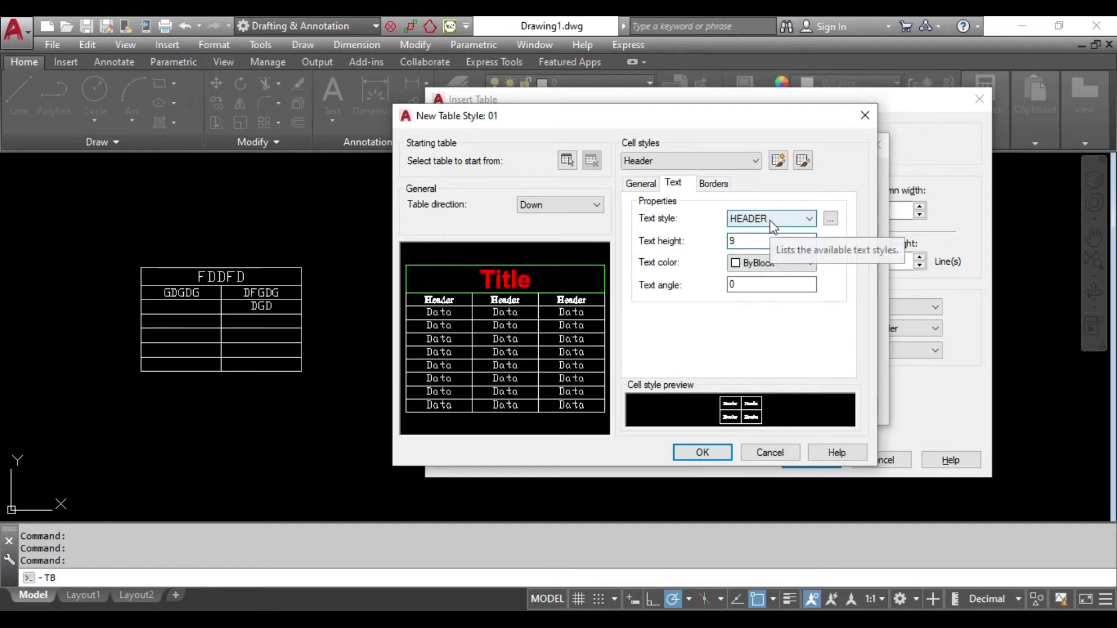
{"action": "left_click", "coordinate": [788, 263]}
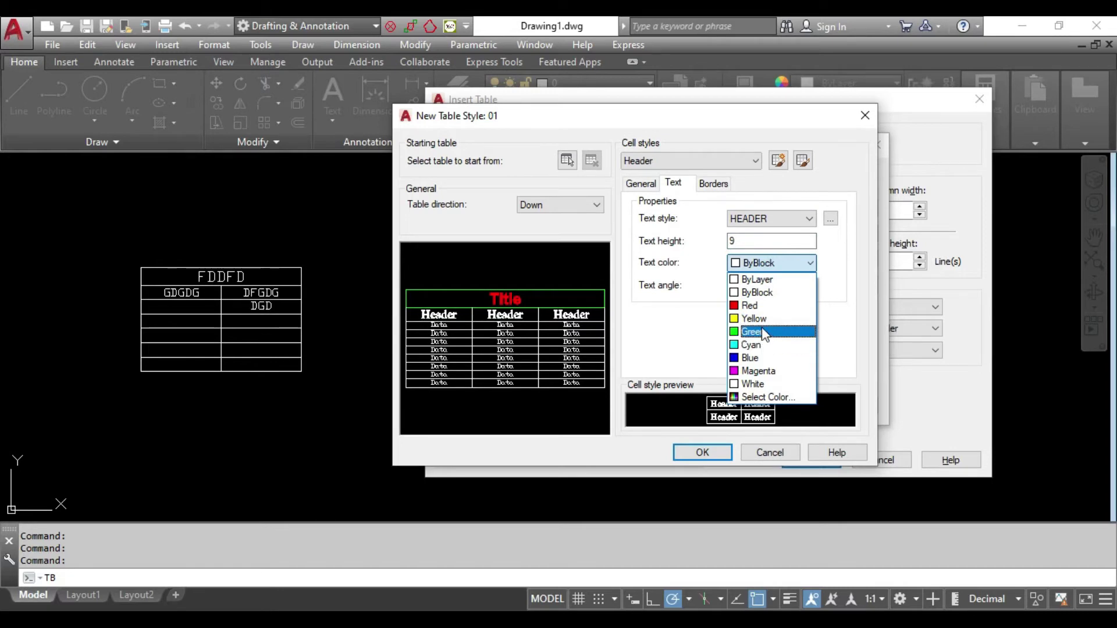
{"action": "left_click", "coordinate": [758, 370]}
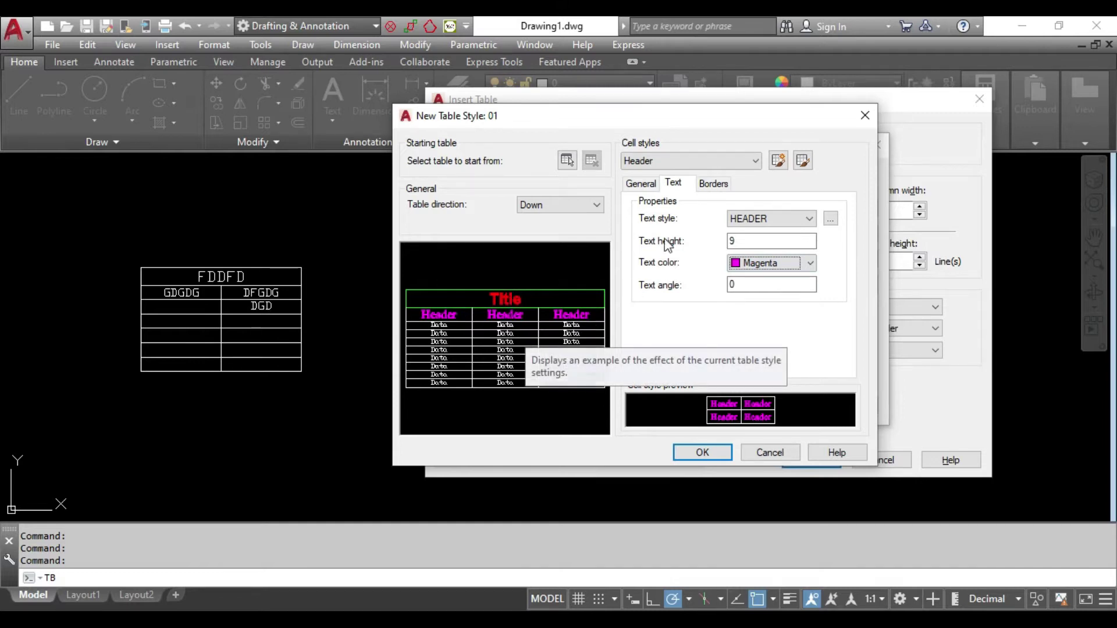
Step: Give the Header borders 0.30 mm lineweight, ByBlock linetype and Yellow color on all borders
{"action": "left_click", "coordinate": [713, 184]}
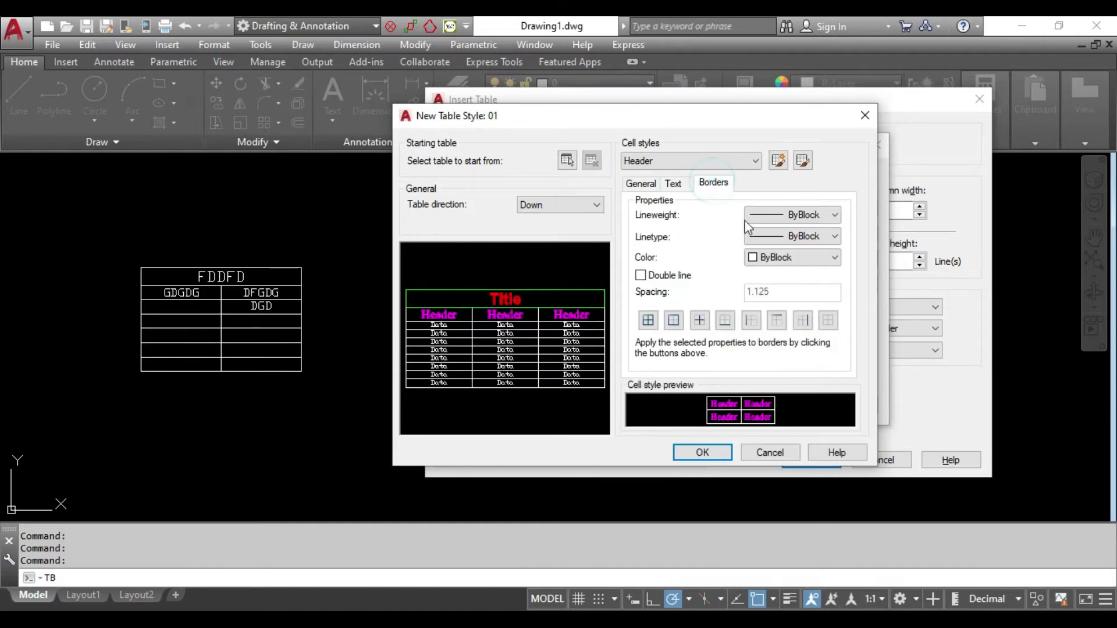
{"action": "left_click", "coordinate": [674, 320]}
{"action": "left_click", "coordinate": [817, 216]}
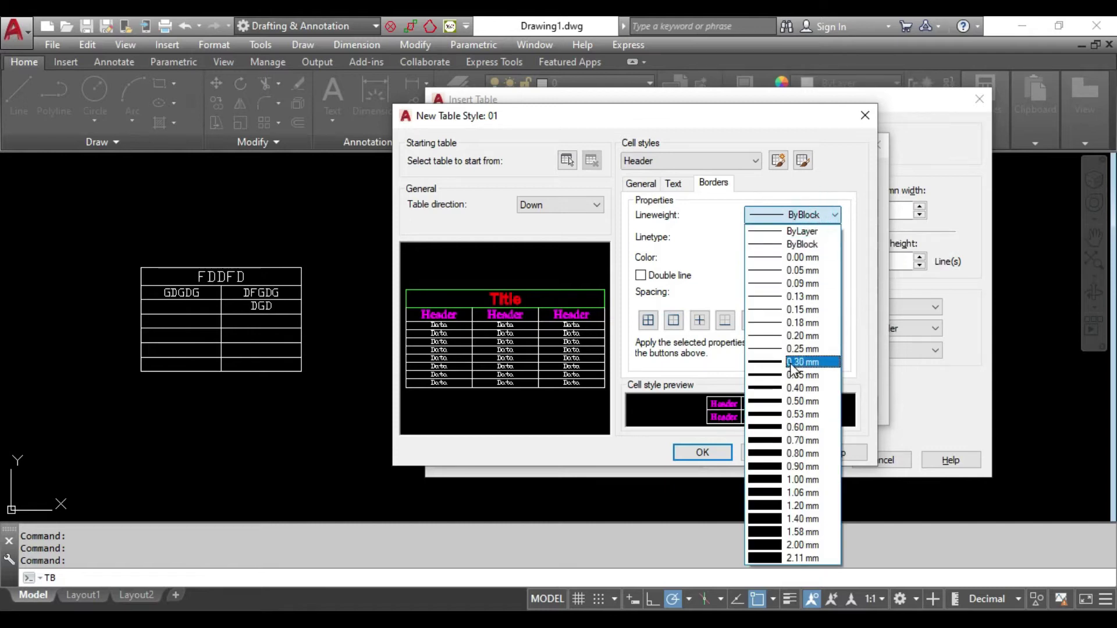
{"action": "left_click", "coordinate": [794, 363]}
{"action": "left_click", "coordinate": [789, 239]}
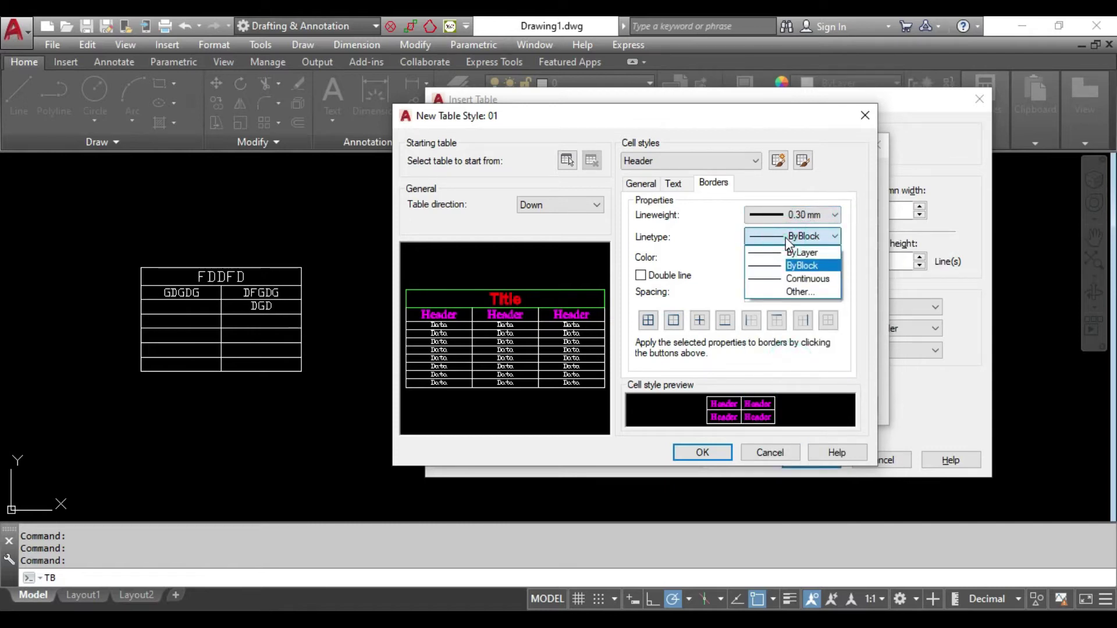
{"action": "left_click", "coordinate": [789, 240]}
{"action": "left_click", "coordinate": [791, 258]}
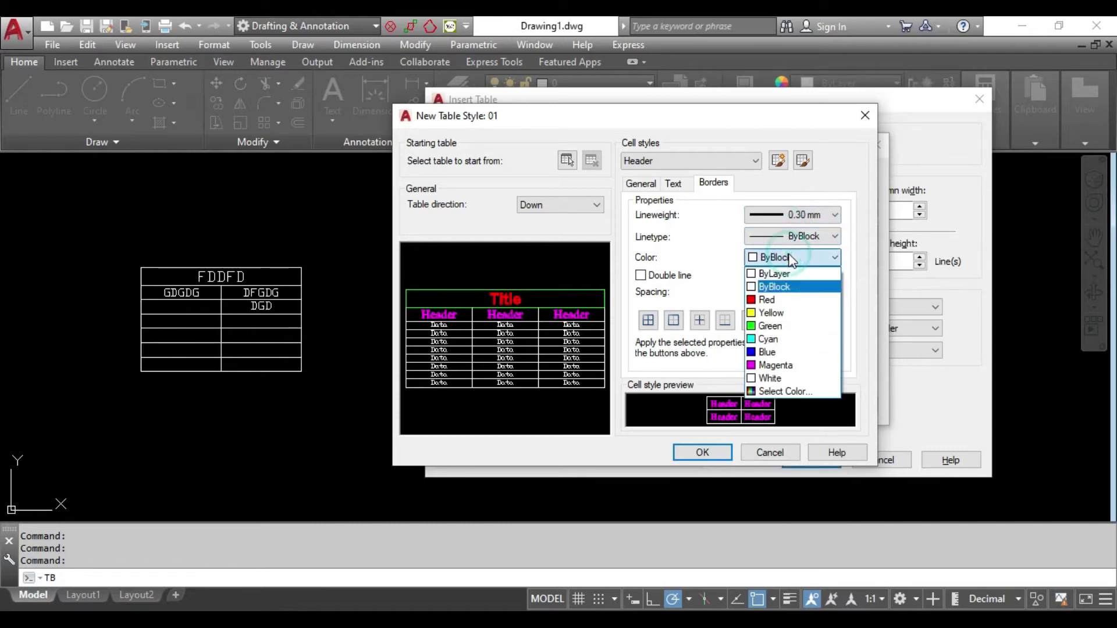
{"action": "left_click", "coordinate": [785, 316]}
{"action": "left_click", "coordinate": [673, 322]}
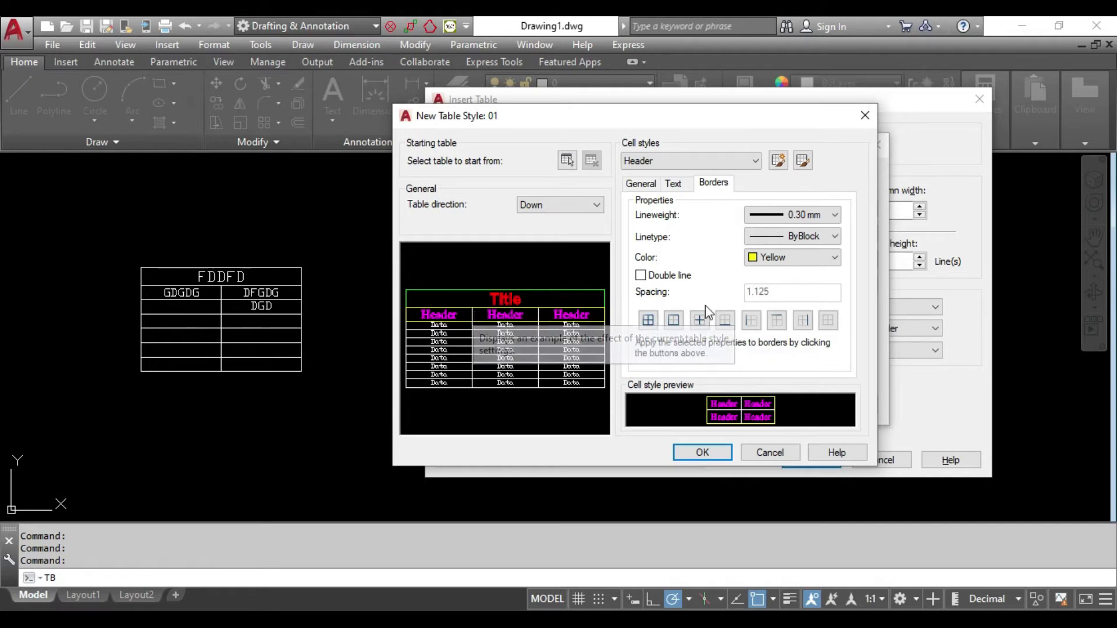
{"action": "left_click", "coordinate": [648, 323]}
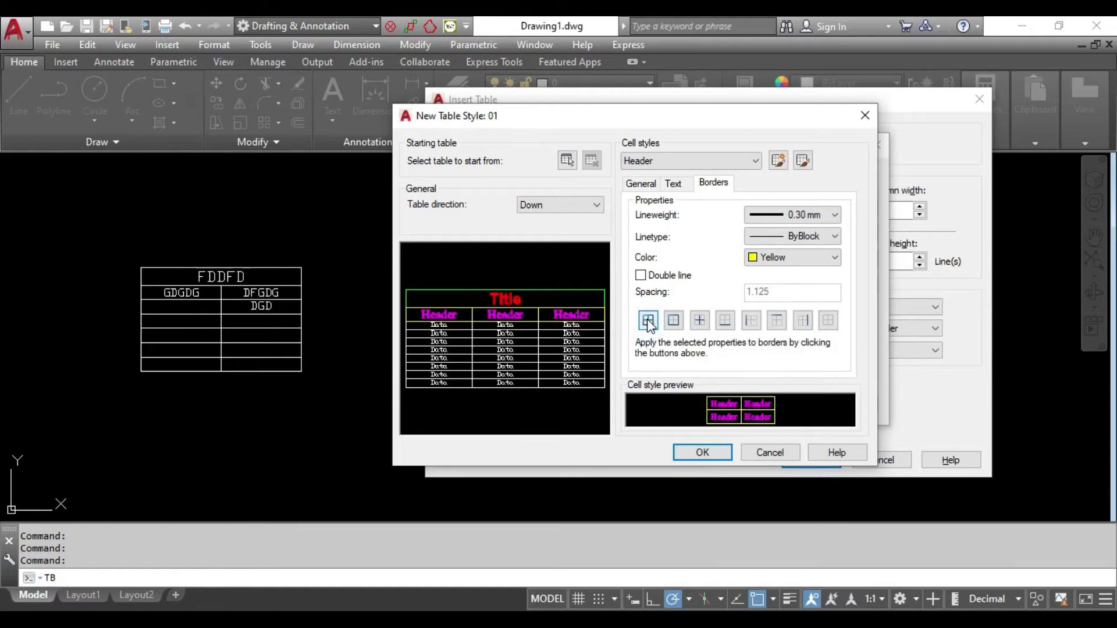
{"action": "left_click", "coordinate": [776, 320]}
{"action": "left_click", "coordinate": [649, 321]}
Step: Switch to the Data cell style and set its alignment to Middle Center
{"action": "left_click", "coordinate": [745, 162]}
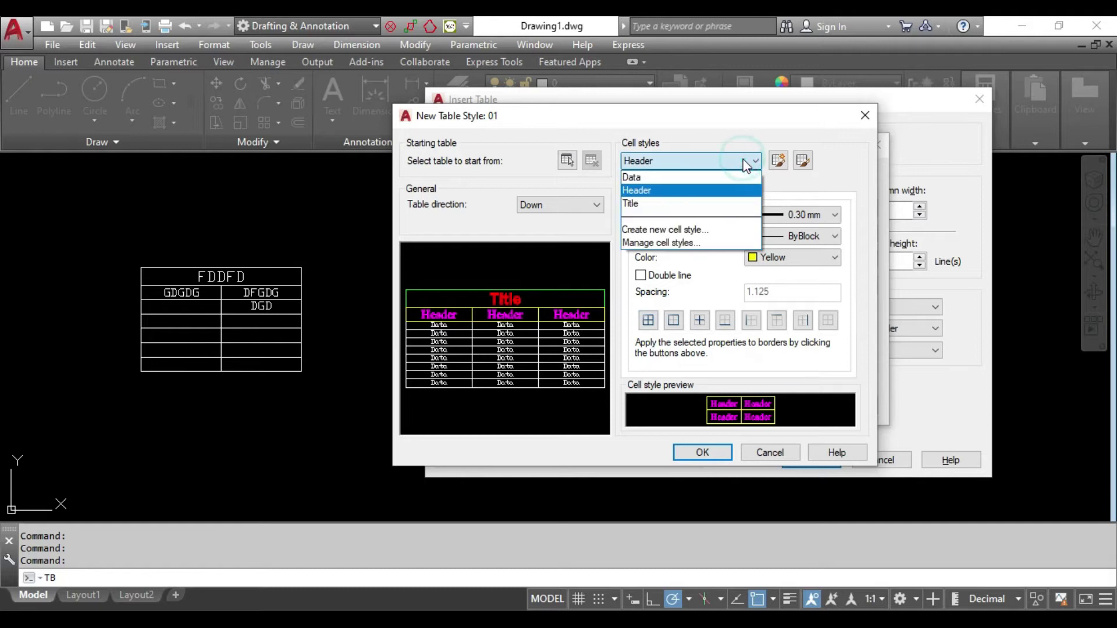
{"action": "left_click", "coordinate": [668, 177]}
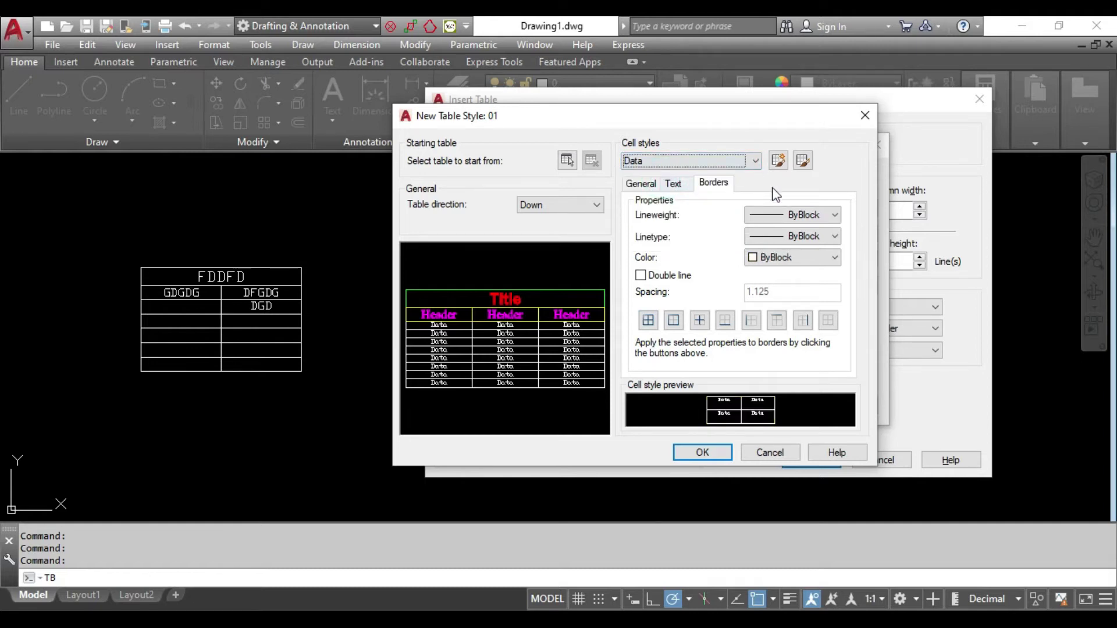
{"action": "left_click", "coordinate": [636, 183]}
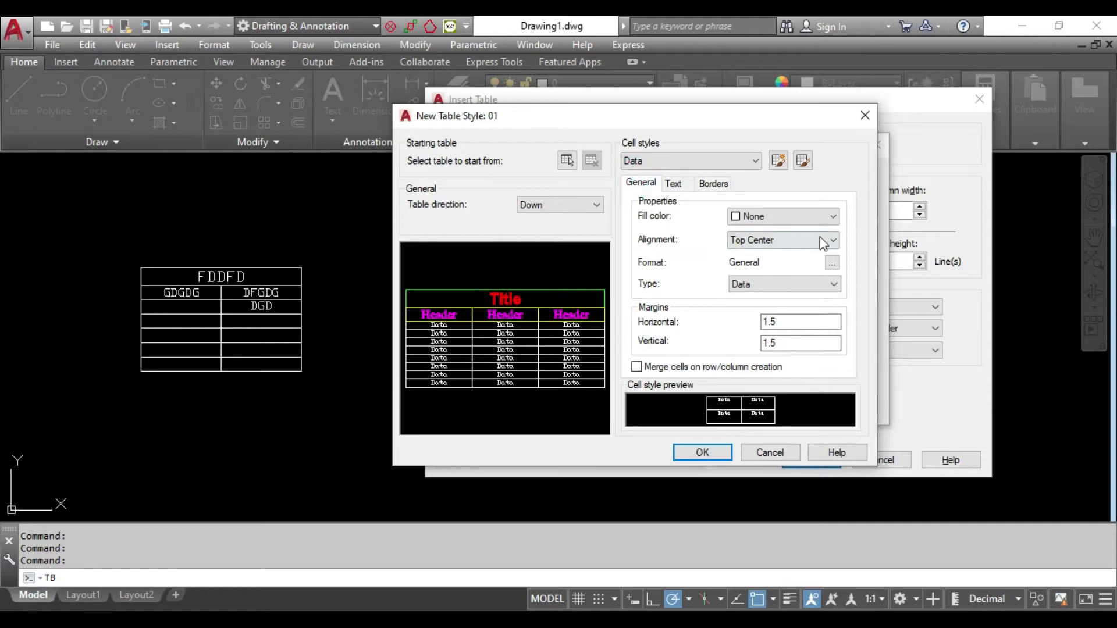
{"action": "left_click", "coordinate": [771, 243]}
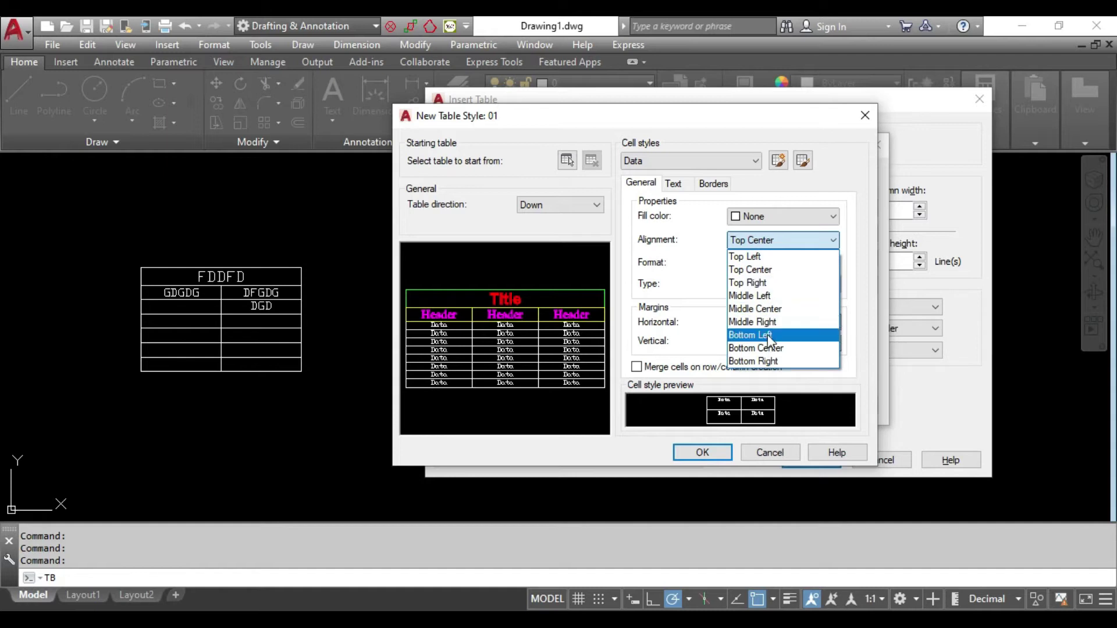
{"action": "left_click", "coordinate": [769, 297]}
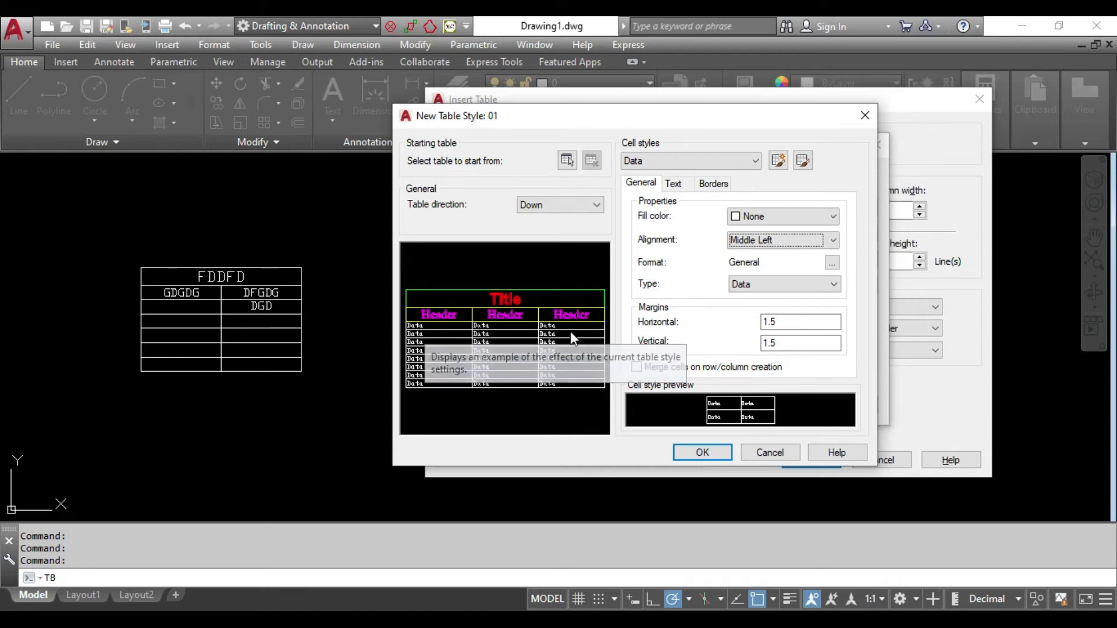
{"action": "left_click", "coordinate": [780, 239]}
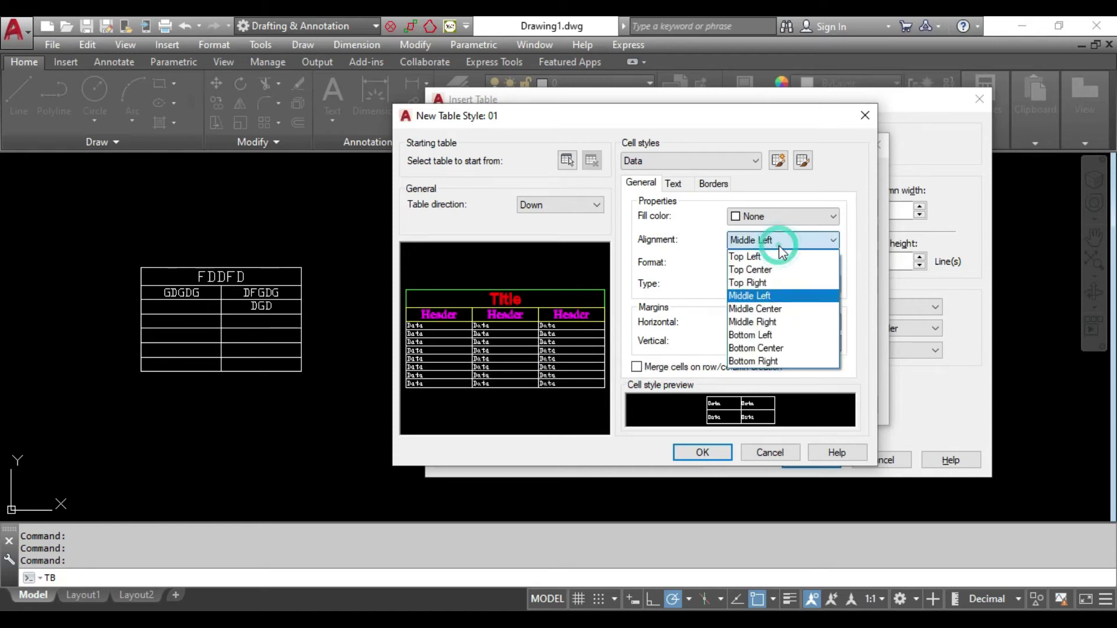
{"action": "left_click", "coordinate": [766, 309]}
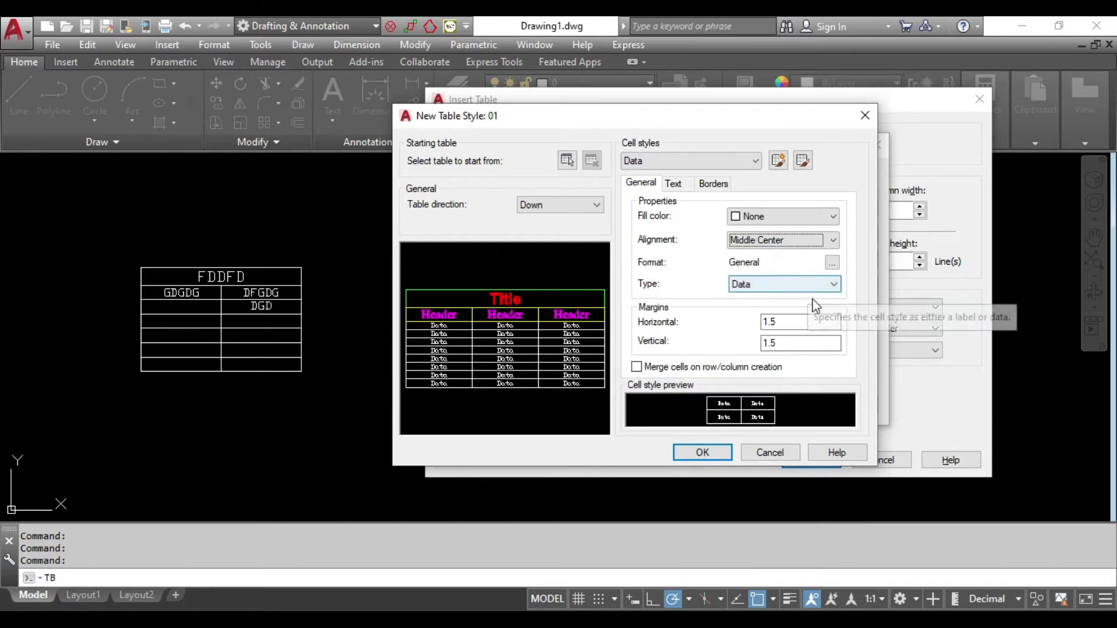
Step: Try a Yellow fill for the Data cells, then set the fill back to None
{"action": "left_click", "coordinate": [774, 215]}
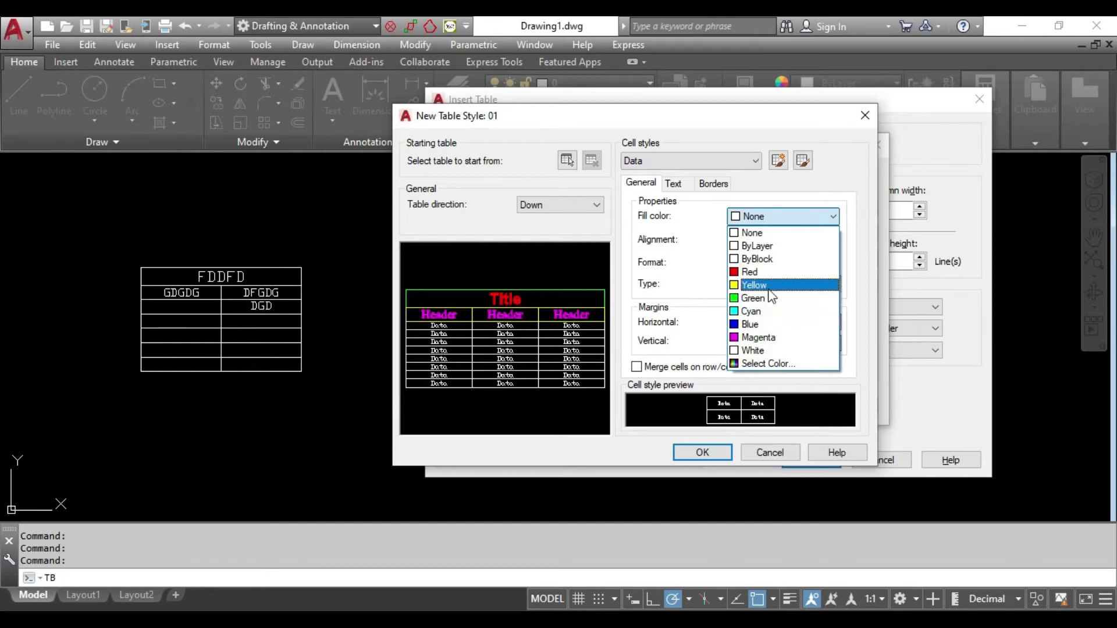
{"action": "left_click", "coordinate": [768, 285]}
{"action": "left_click", "coordinate": [774, 216]}
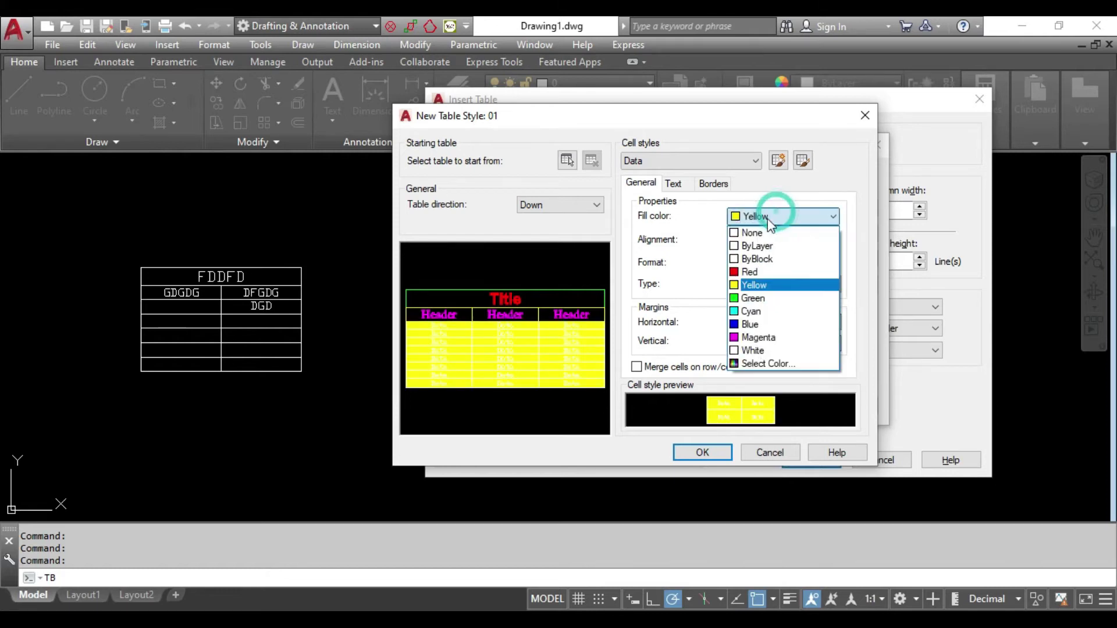
{"action": "left_click", "coordinate": [681, 185]}
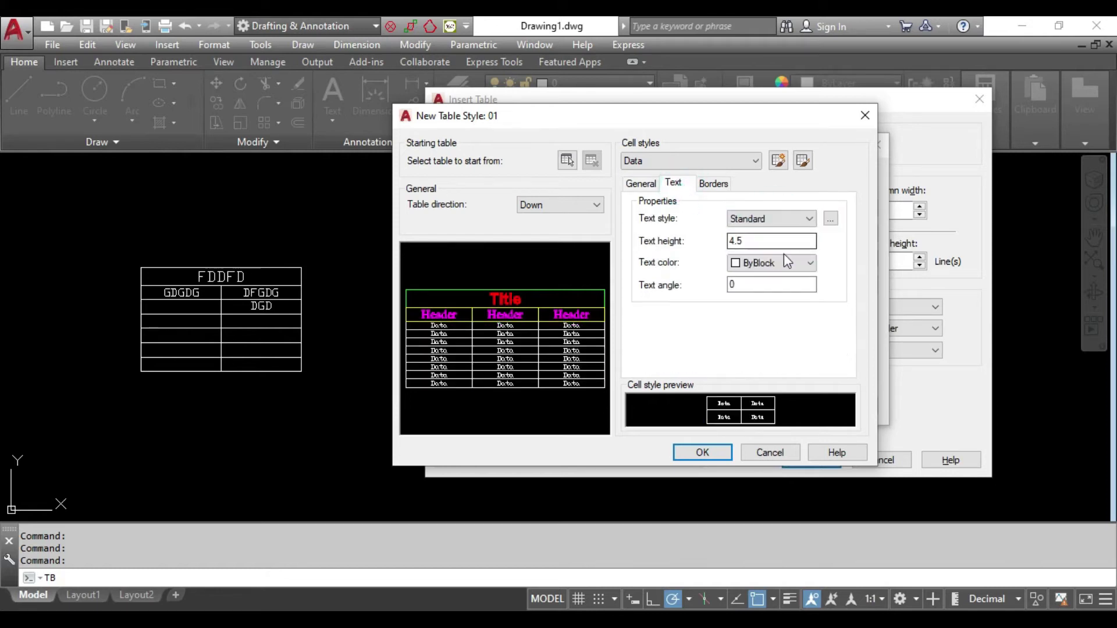
Step: Give the Data text Yellow color, the HEADER text style and height 7
{"action": "left_click", "coordinate": [802, 263]}
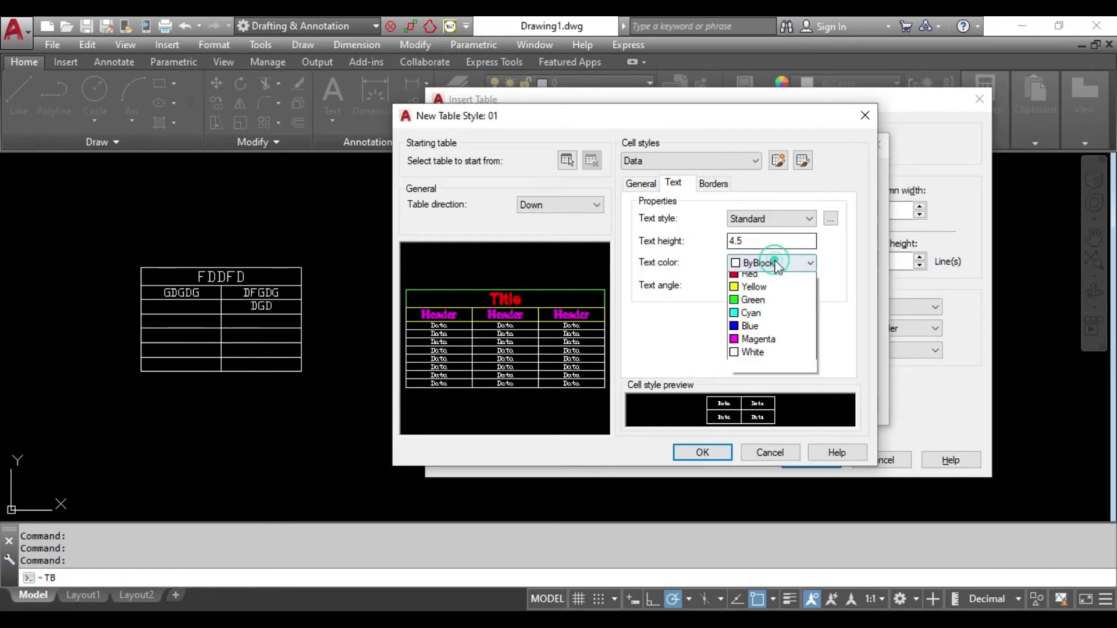
{"action": "left_click", "coordinate": [761, 319]}
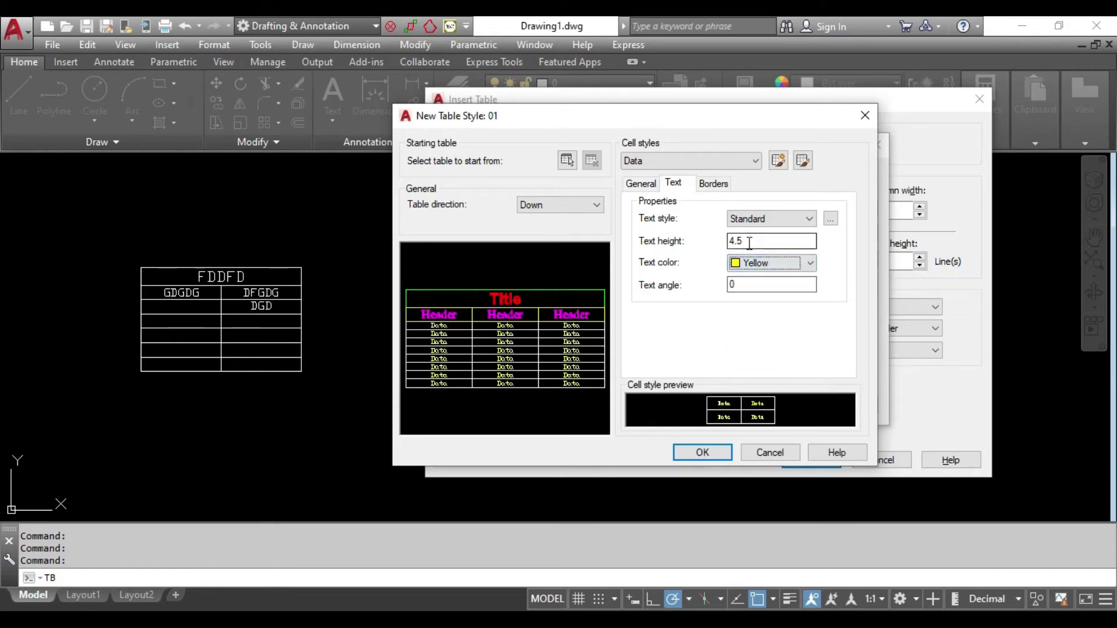
{"action": "left_click", "coordinate": [768, 220]}
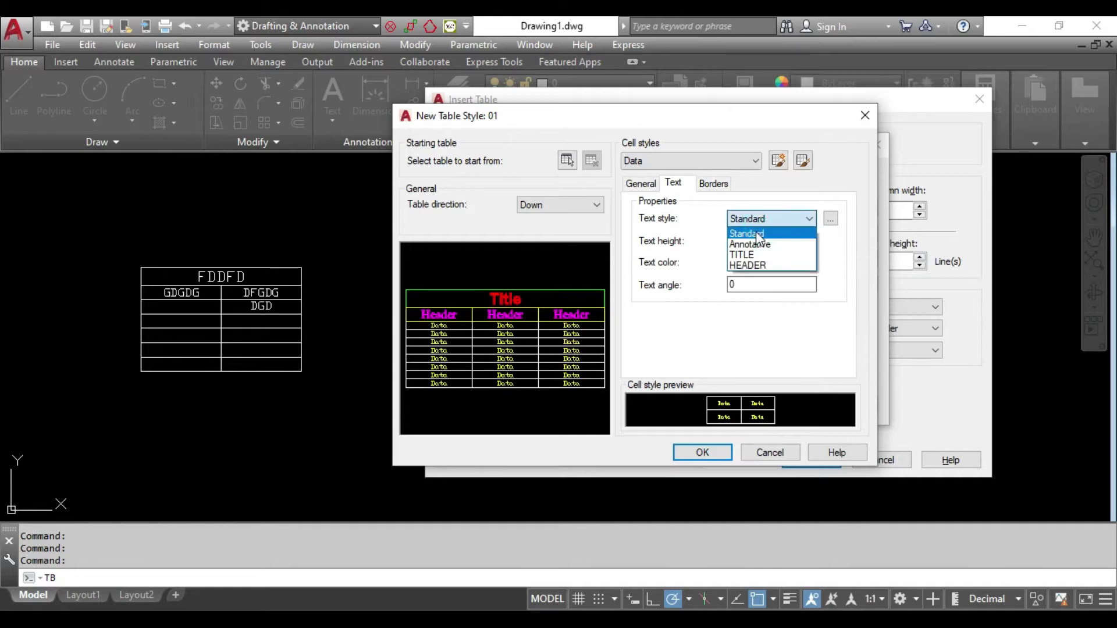
{"action": "left_click", "coordinate": [757, 265]}
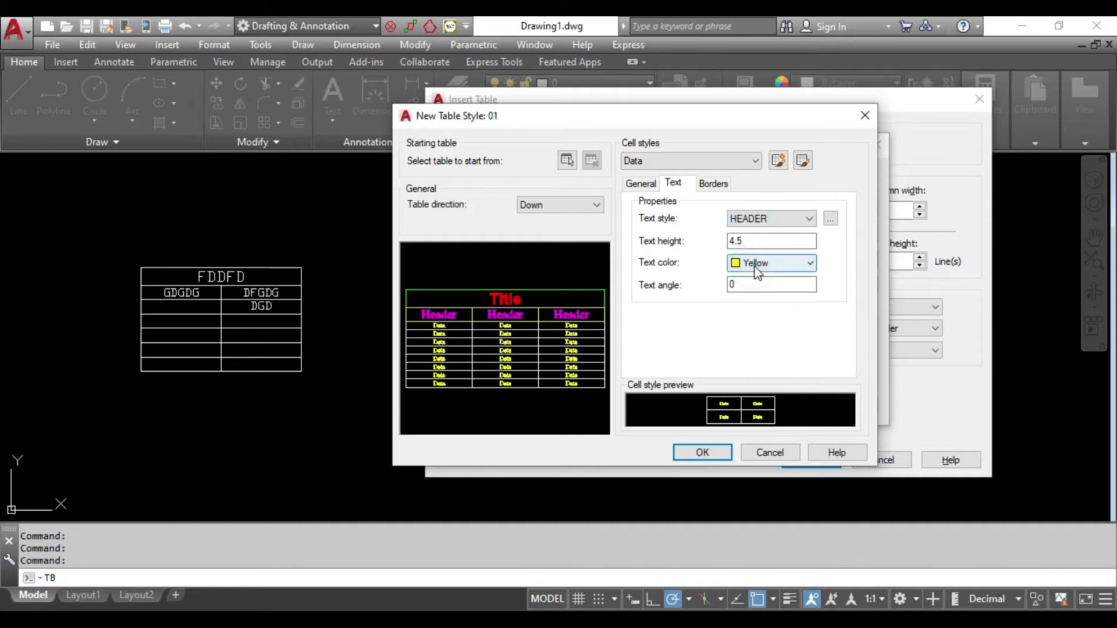
{"action": "double_click", "coordinate": [749, 241]}
{"action": "type", "text": "7"}
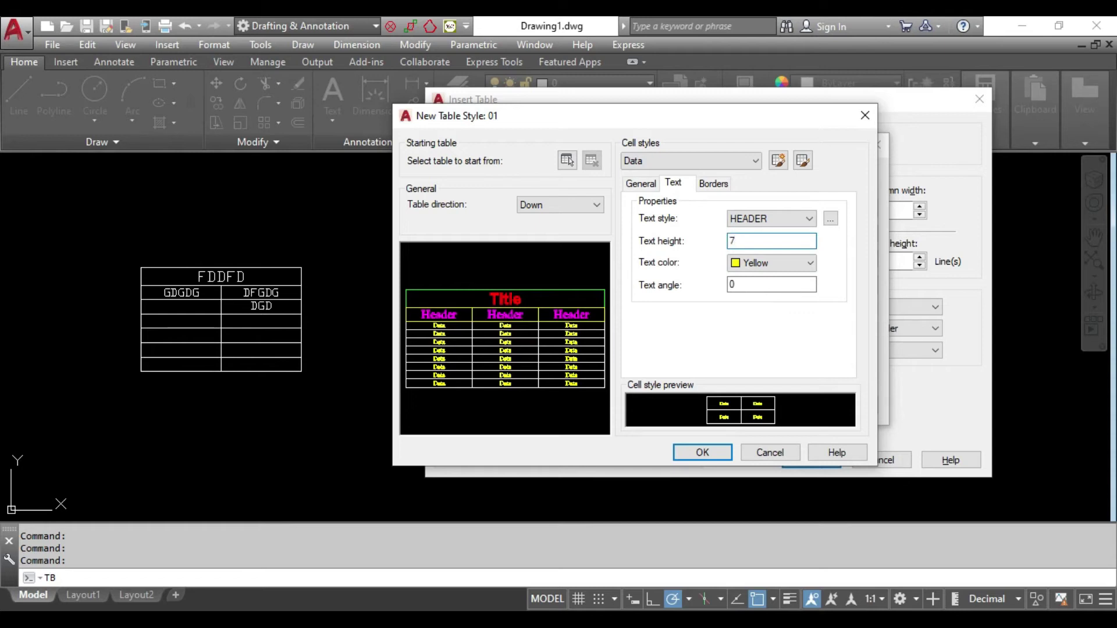
Step: Set the Data cell borders to 0.30 mm lineweight and Cyan color
{"action": "left_click", "coordinate": [713, 182]}
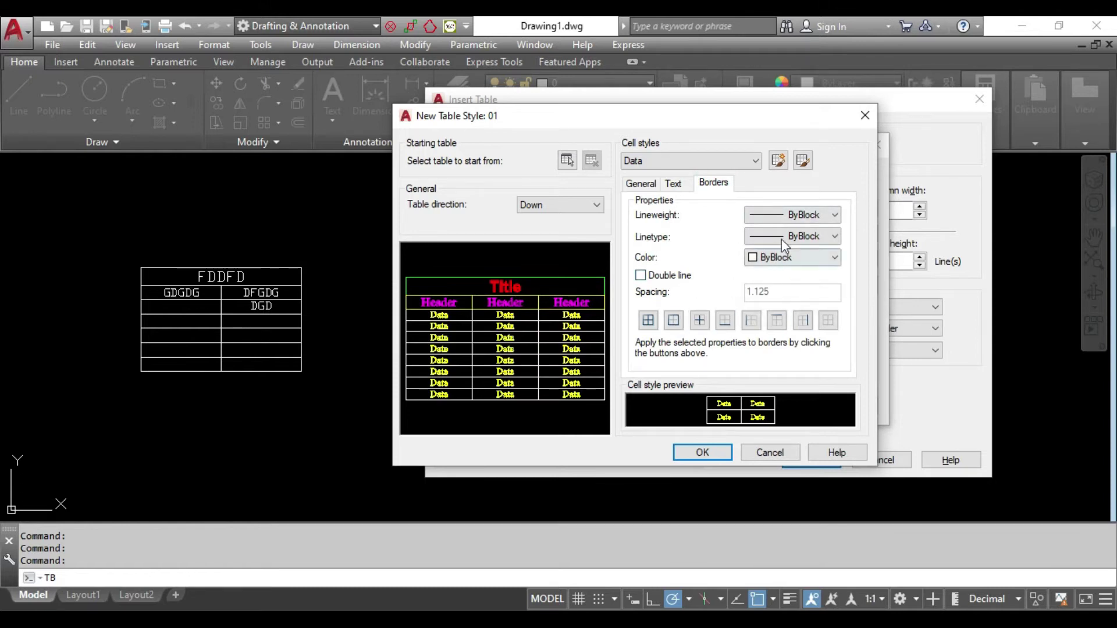
{"action": "left_click", "coordinate": [784, 214]}
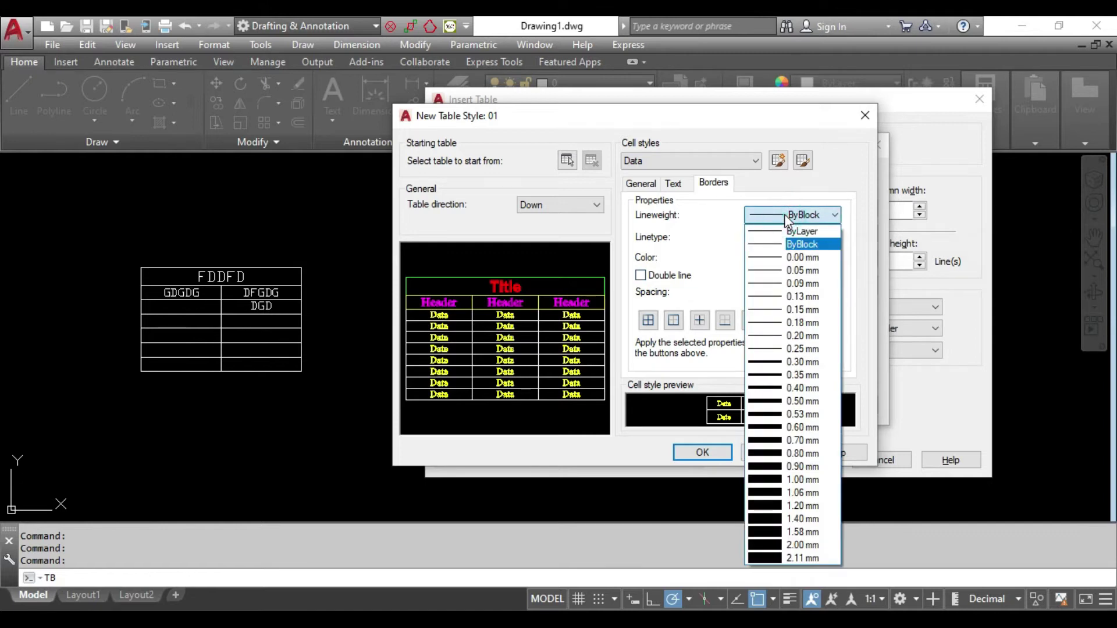
{"action": "left_click", "coordinate": [802, 362]}
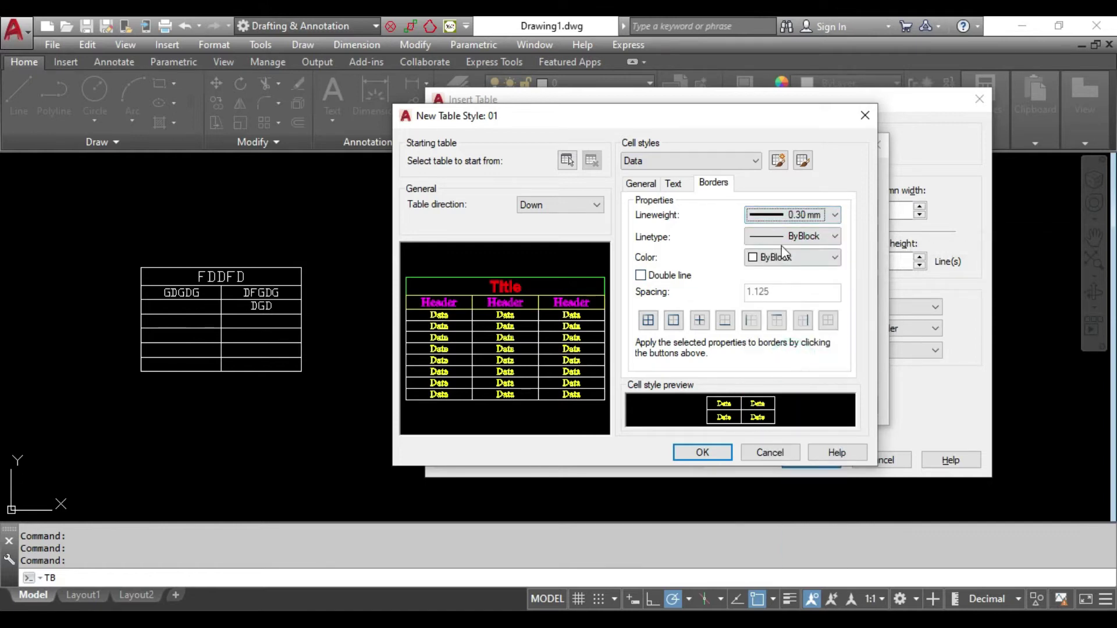
{"action": "left_click", "coordinate": [794, 257]}
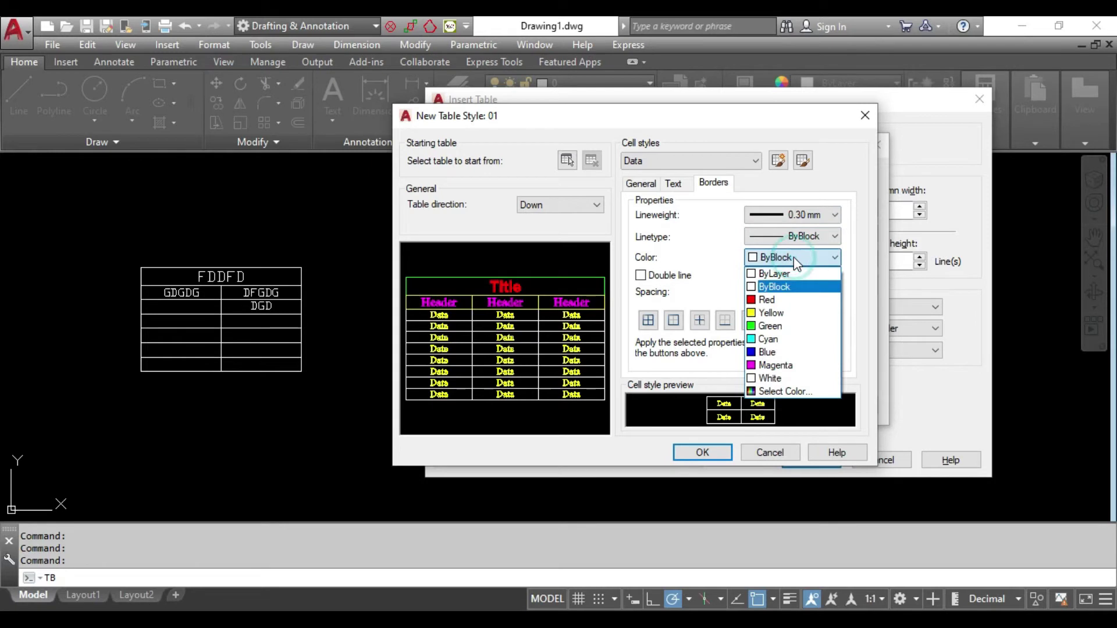
{"action": "left_click", "coordinate": [783, 340]}
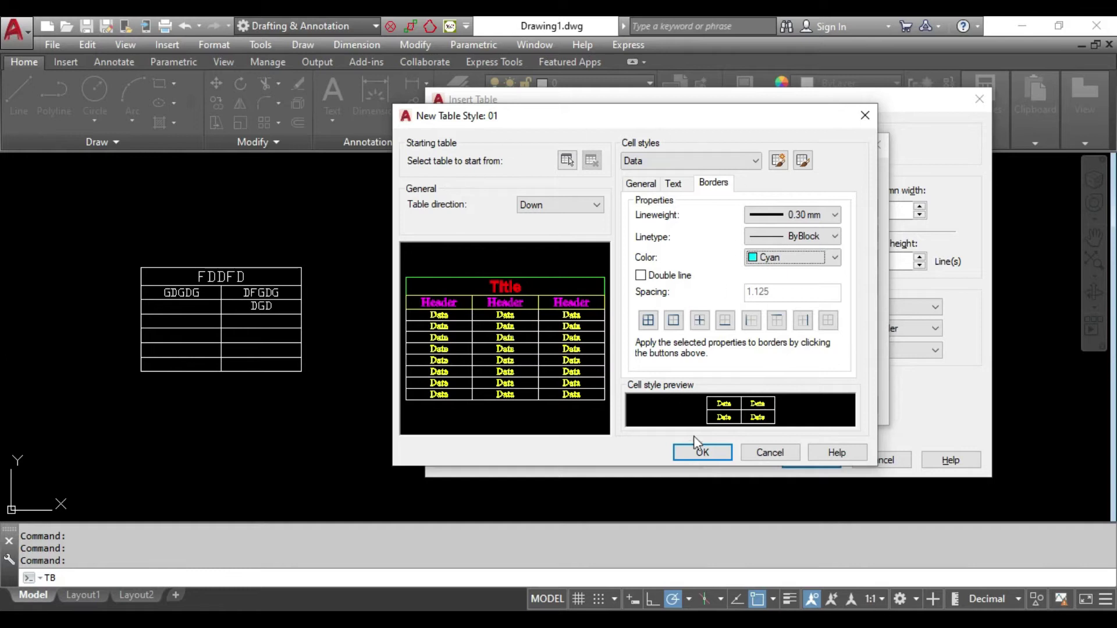
Step: Save table style 01 and make it the current table style
{"action": "left_click", "coordinate": [703, 454]}
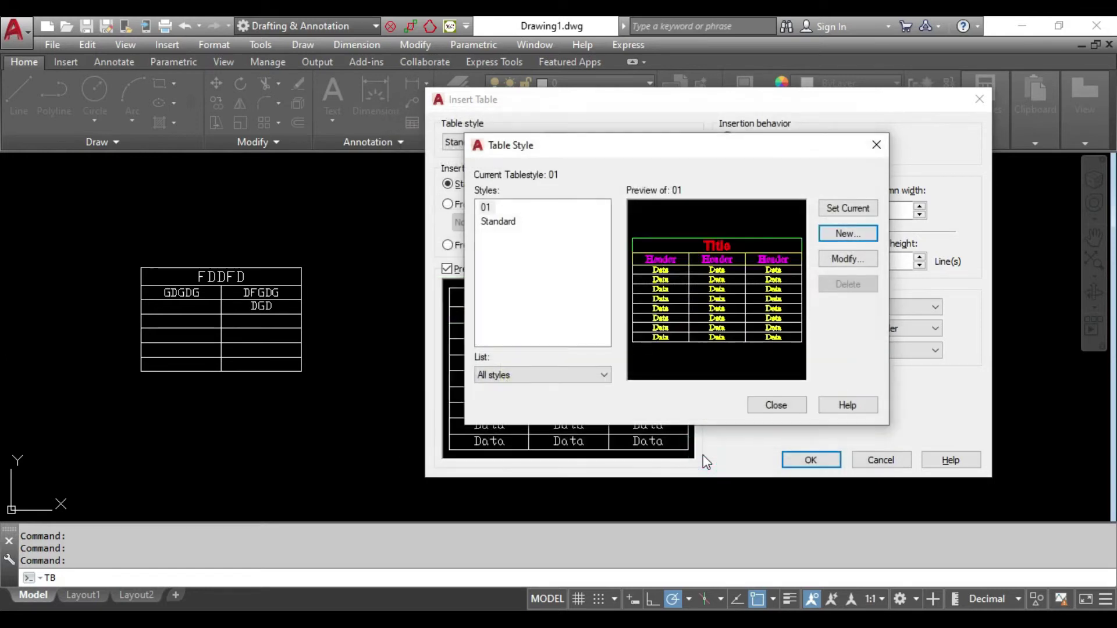
{"action": "left_click", "coordinate": [488, 210]}
{"action": "left_click", "coordinate": [847, 216]}
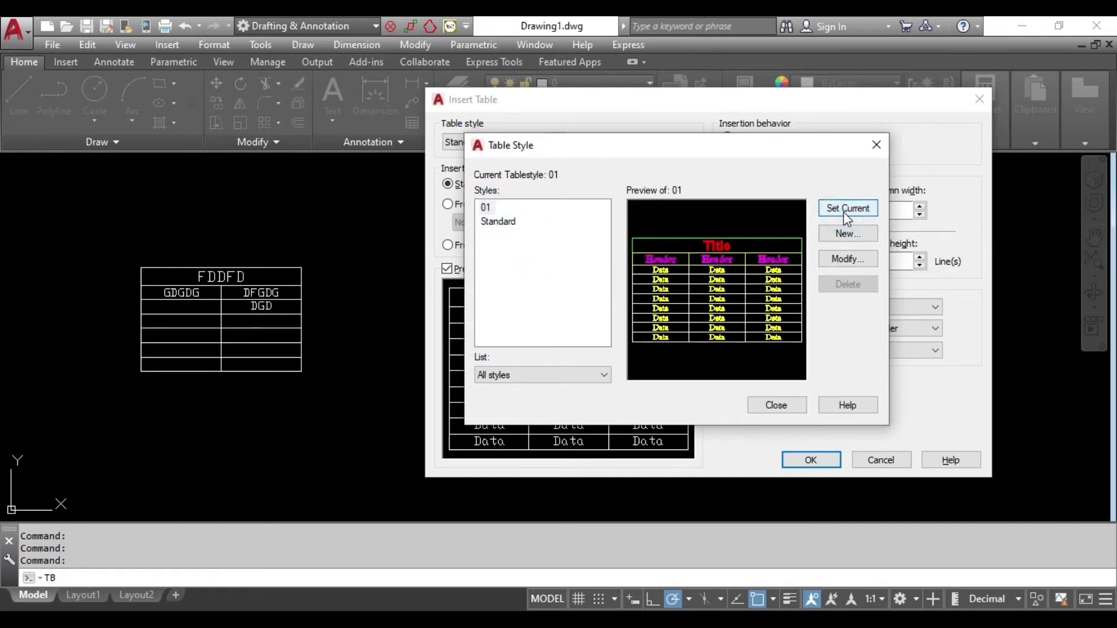
{"action": "left_click", "coordinate": [792, 406]}
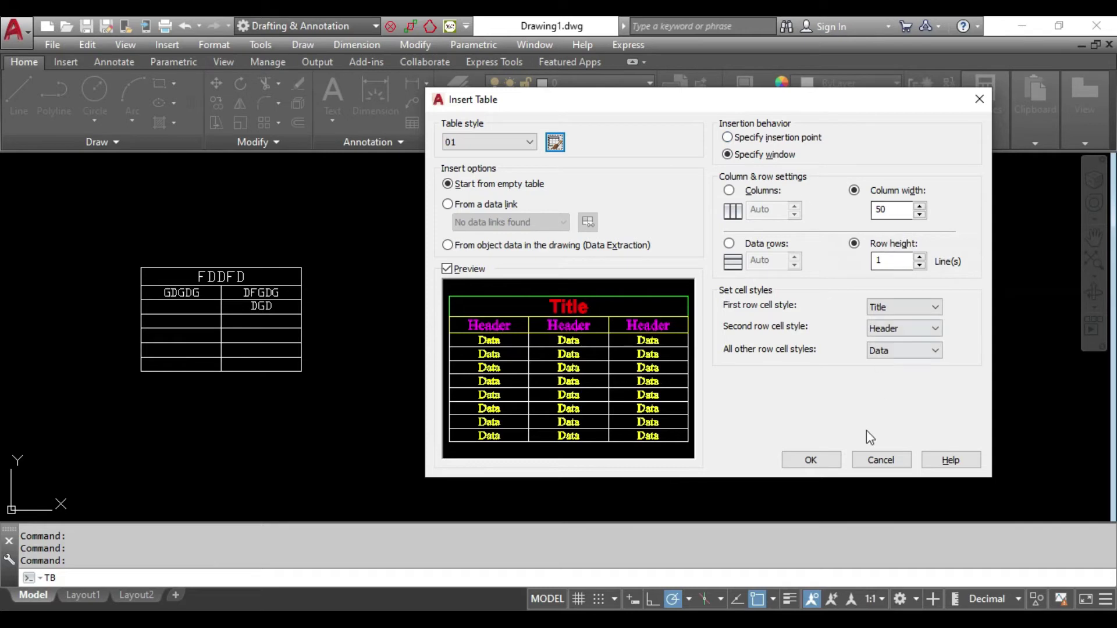
Step: Insert a three-column, six-row table right of the FDDFD table by two corners
{"action": "left_click", "coordinate": [803, 460]}
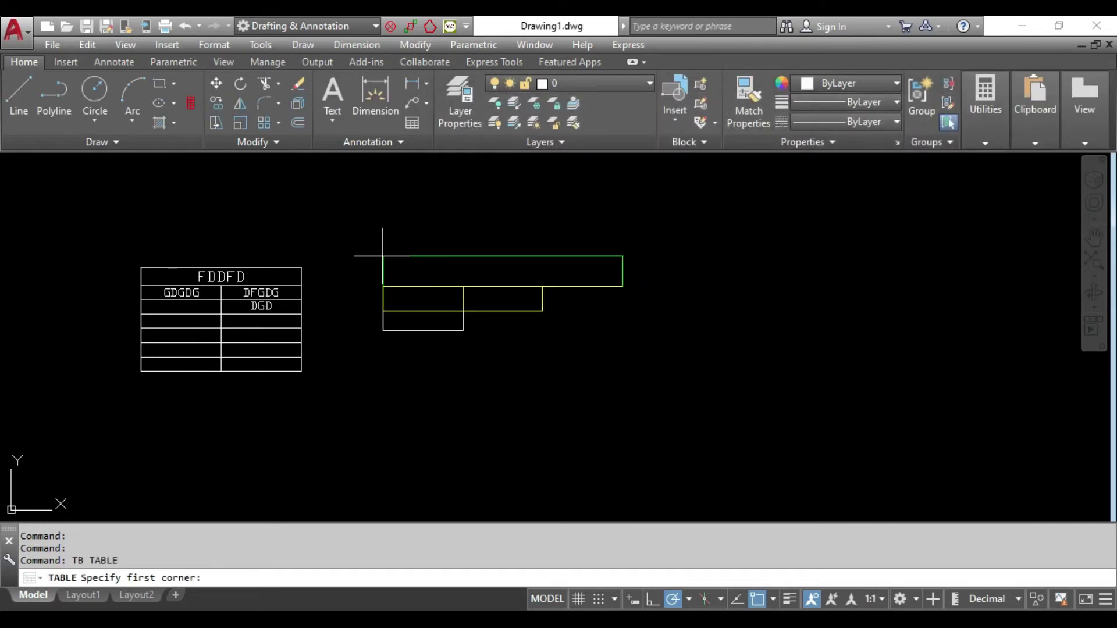
{"action": "left_click", "coordinate": [383, 256]}
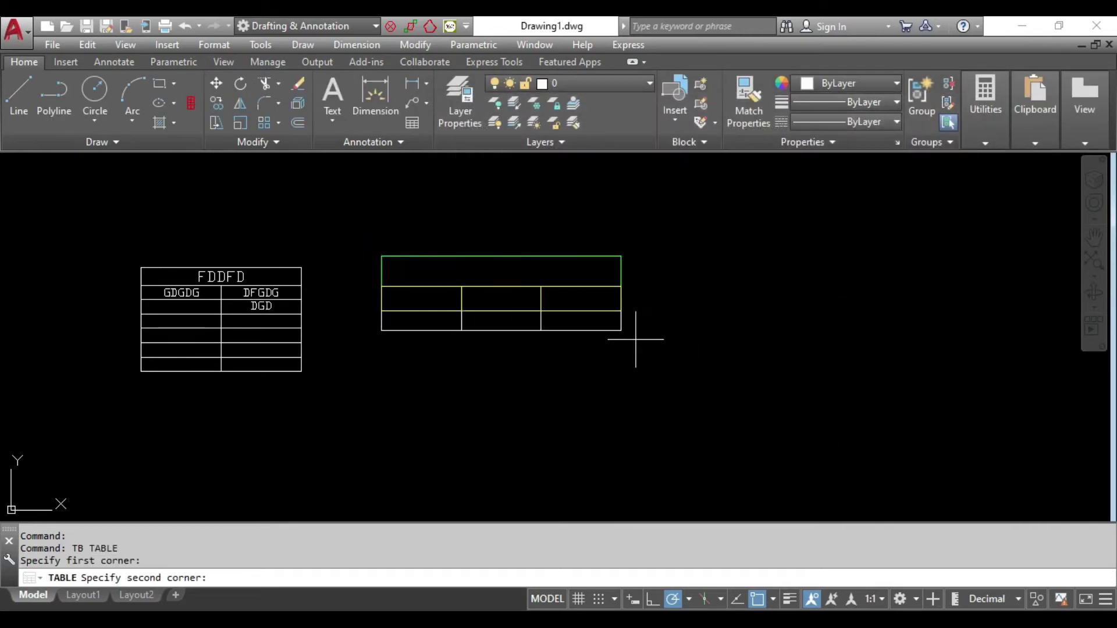
{"action": "left_click", "coordinate": [634, 393]}
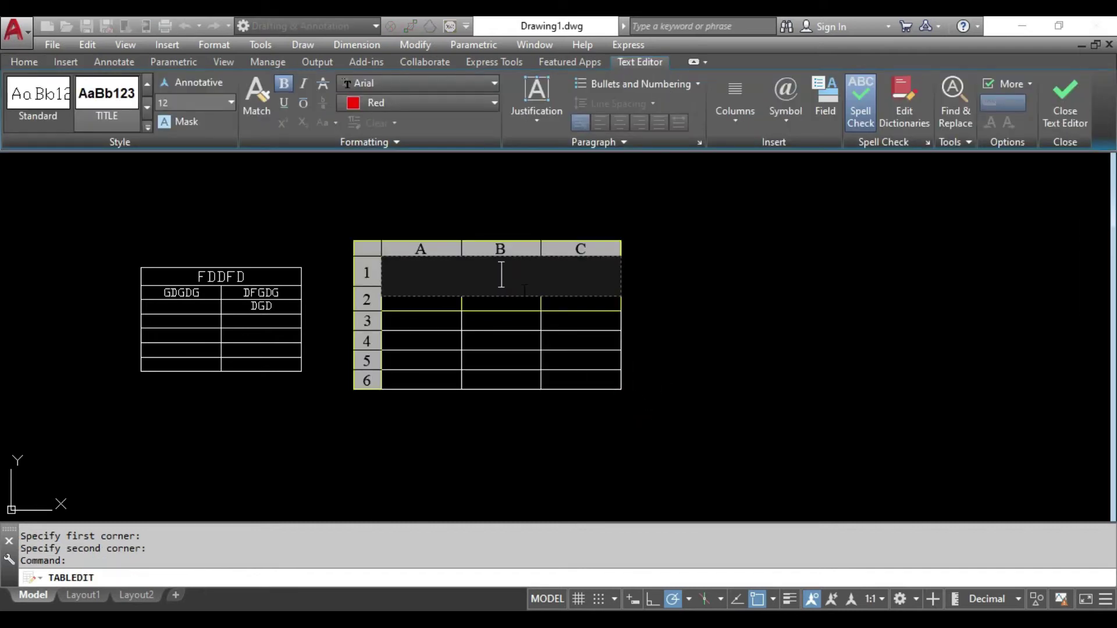
Step: Title the table BOM with headers SL.NO, DES. and QTY
{"action": "type", "text": "B"}
{"action": "type", "text": "OM"}
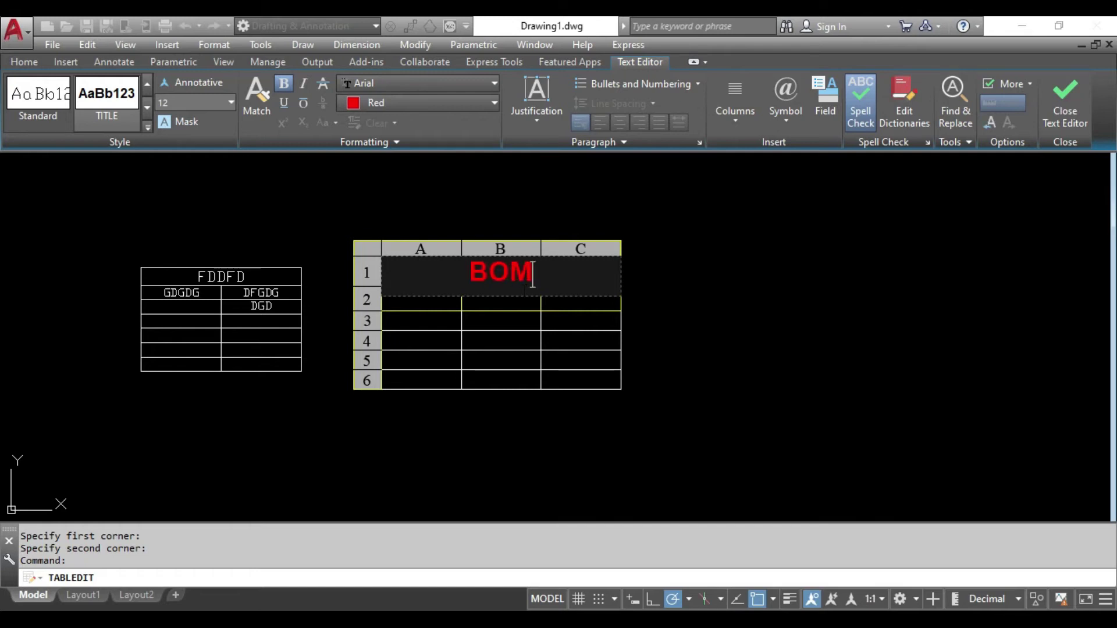
{"action": "key", "text": "Tab"}
{"action": "type", "text": "SL.NO"}
{"action": "key", "text": "Tab"}
{"action": "type", "text": "DES."}
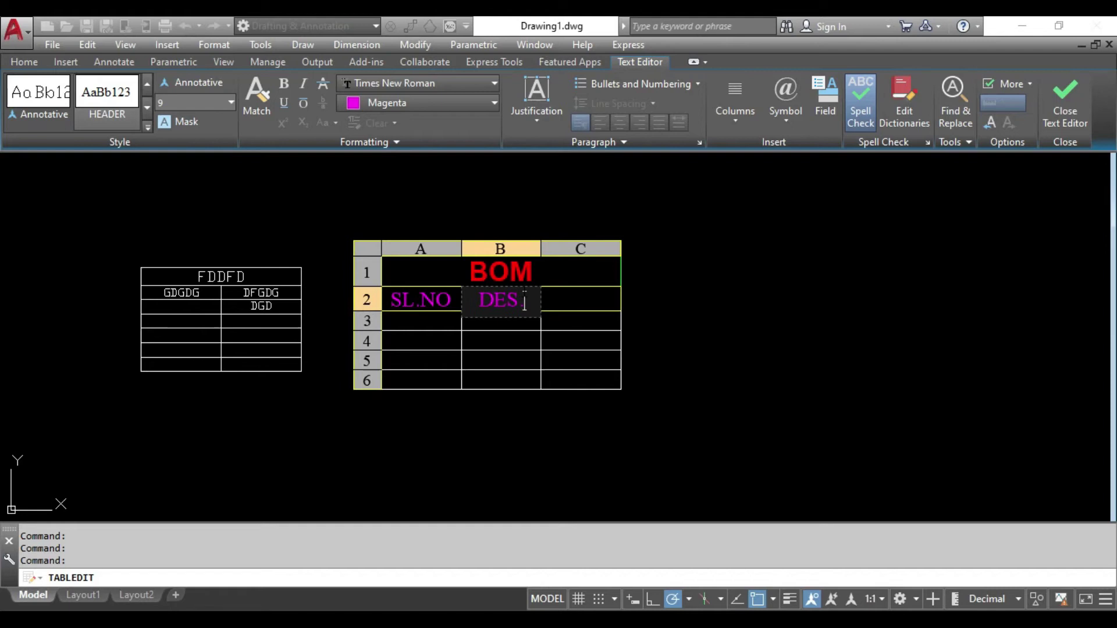
{"action": "key", "text": "Tab"}
{"action": "type", "text": "QTY"}
{"action": "key", "text": "Return"}
Step: Number the first three data rows 1, 2 and 3 in the SL.NO column
{"action": "key", "text": "shift+Tab"}
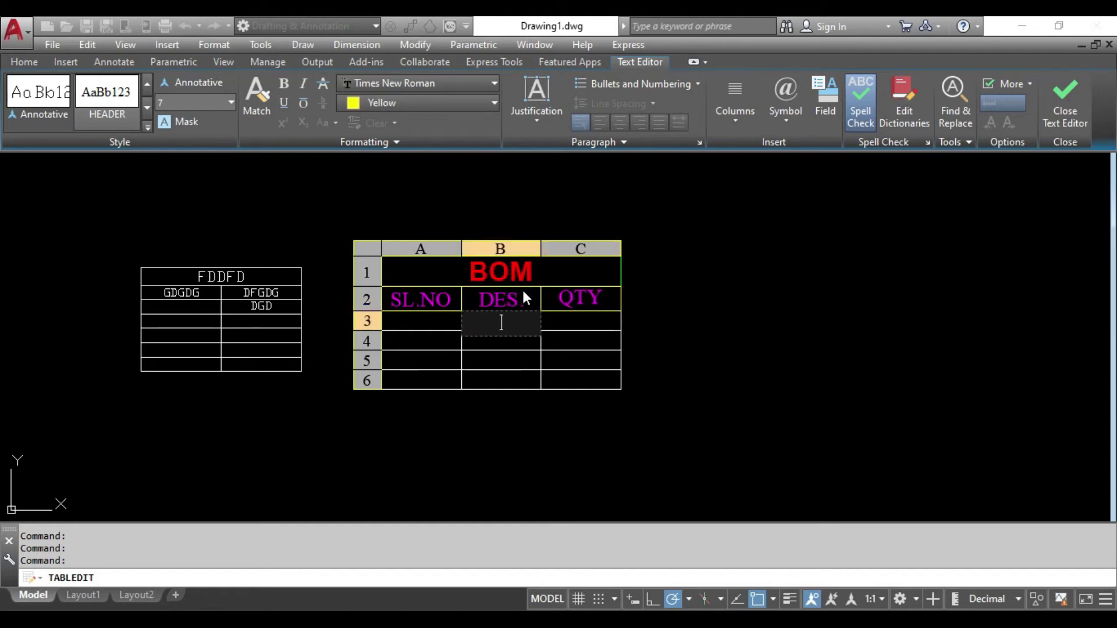
{"action": "key", "text": "shift+Tab"}
{"action": "type", "text": "1"}
{"action": "key", "text": "Return"}
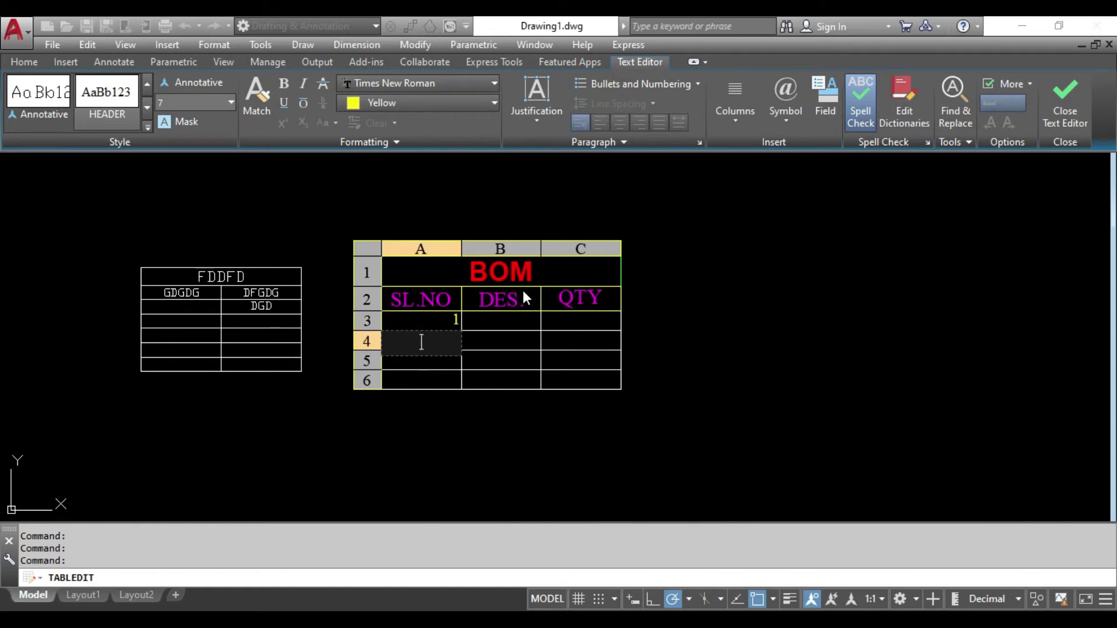
{"action": "type", "text": "2"}
{"action": "key", "text": "Return"}
{"action": "type", "text": "3"}
{"action": "key", "text": "Return"}
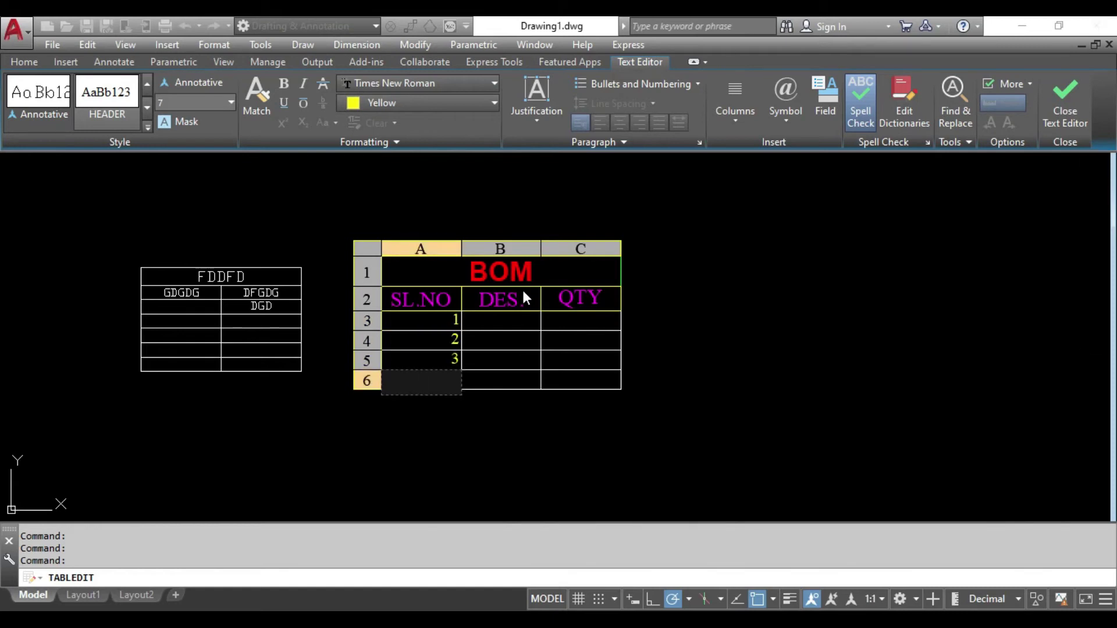
Step: Enter the descriptions SFS, SFSF and SDFSF in the DES. column
{"action": "key", "text": "Tab"}
{"action": "key", "text": "Up"}
{"action": "key", "text": "Up"}
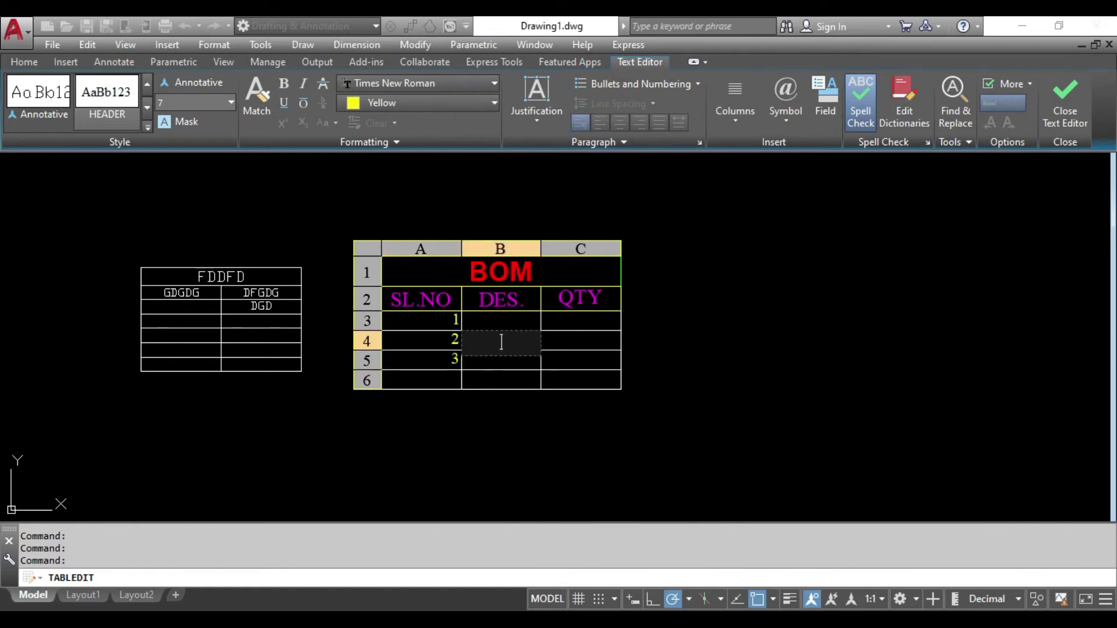
{"action": "key", "text": "Up"}
{"action": "type", "text": "SFS"}
{"action": "key", "text": "Return"}
{"action": "type", "text": "SFSF"}
{"action": "key", "text": "Return"}
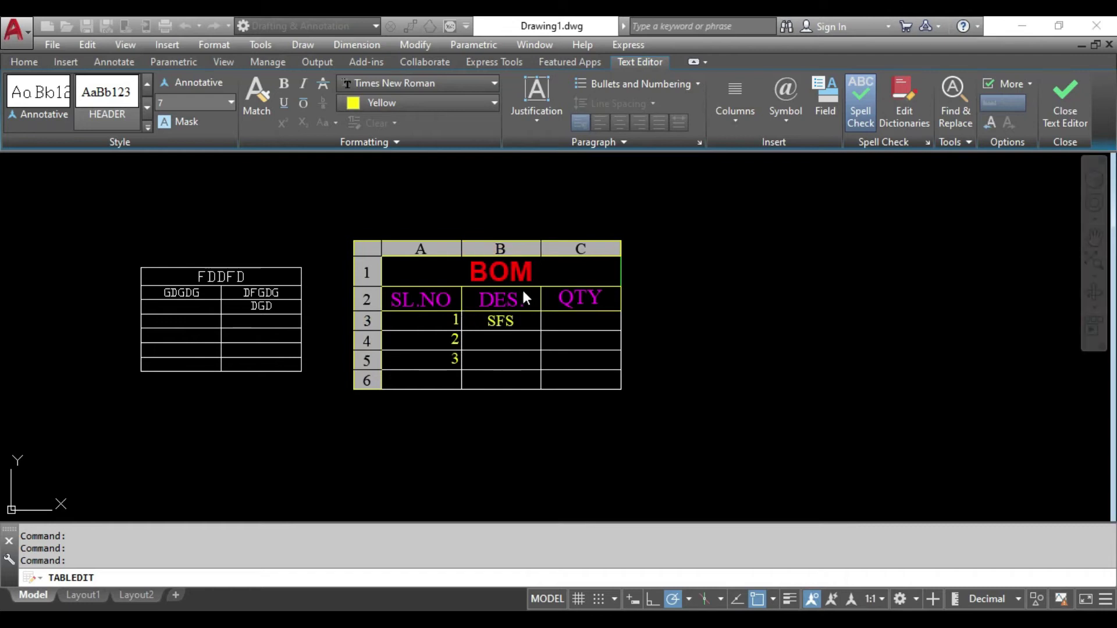
{"action": "type", "text": "SDFSF"}
Step: Enter quantities 2, 3, 1 and 8 in the QTY column
{"action": "key", "text": "Tab"}
{"action": "key", "text": "Up"}
{"action": "key", "text": "Up"}
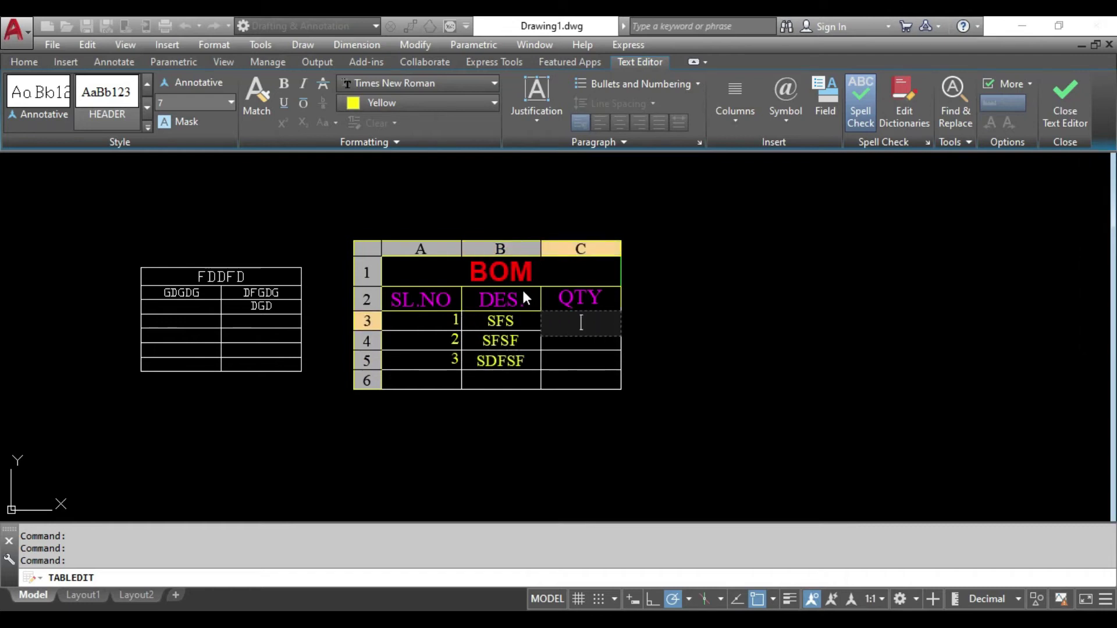
{"action": "type", "text": "SDFSF"}
{"action": "key", "text": "Return"}
{"action": "type", "text": "SDF"}
{"action": "key", "text": "Return"}
{"action": "type", "text": "S"}
{"action": "key", "text": "Up"}
{"action": "key", "text": "Up"}
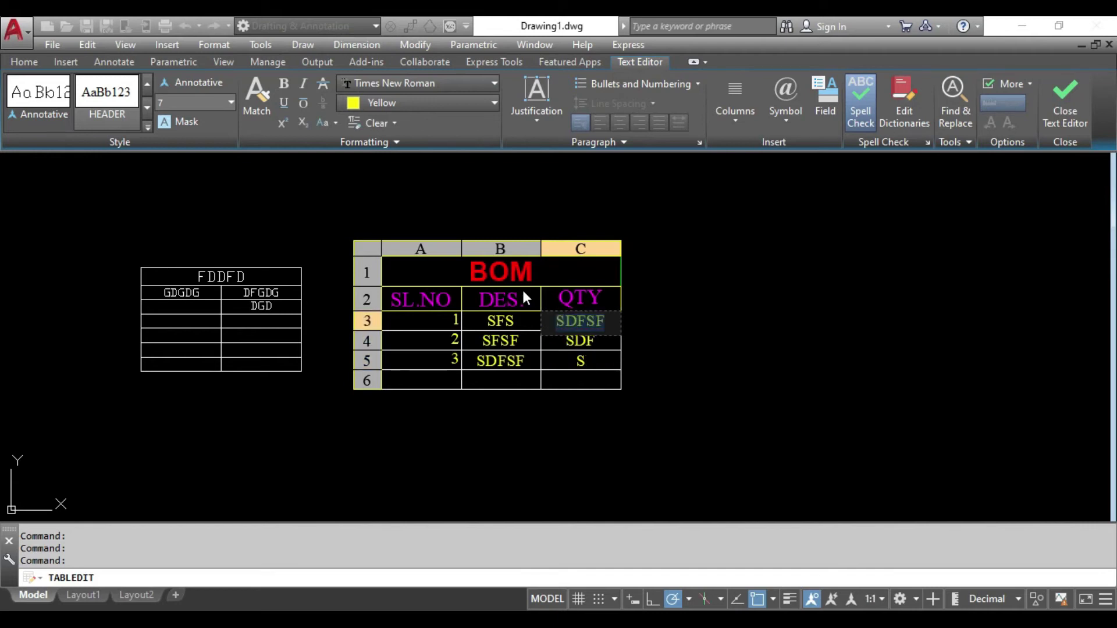
{"action": "type", "text": "2"}
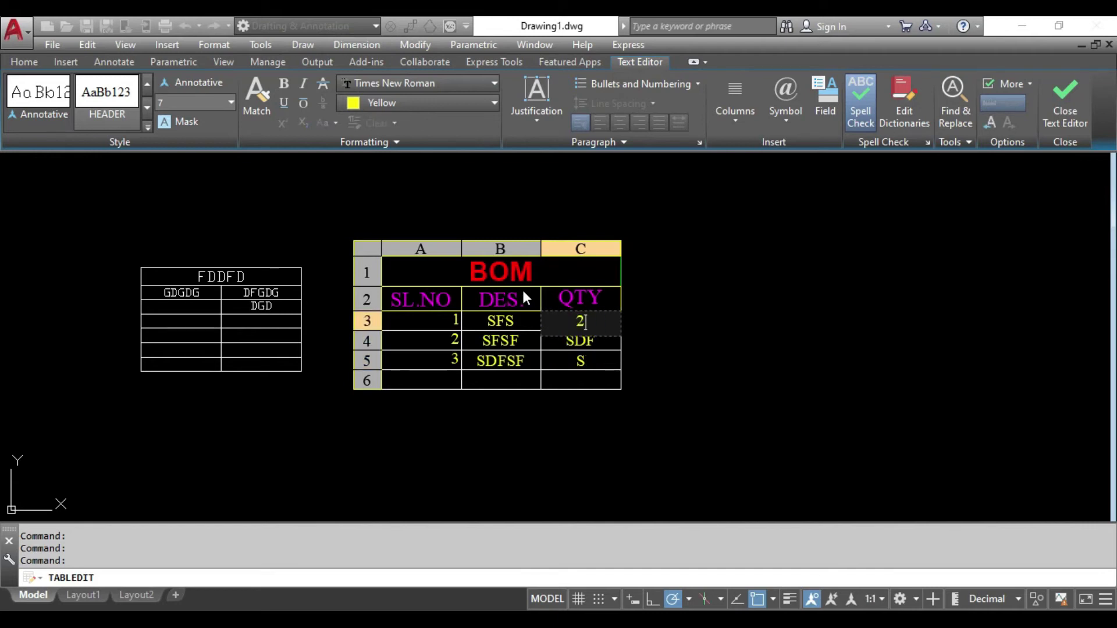
{"action": "key", "text": "Return"}
{"action": "type", "text": "3"}
{"action": "key", "text": "Return"}
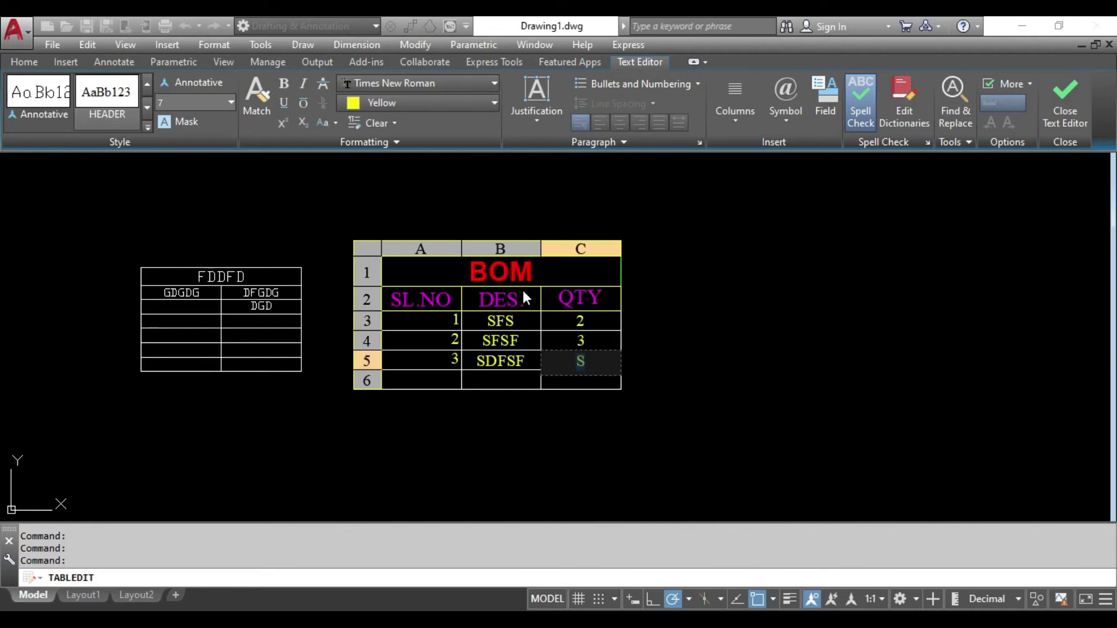
{"action": "type", "text": "1"}
{"action": "key", "text": "Return"}
{"action": "type", "text": "8"}
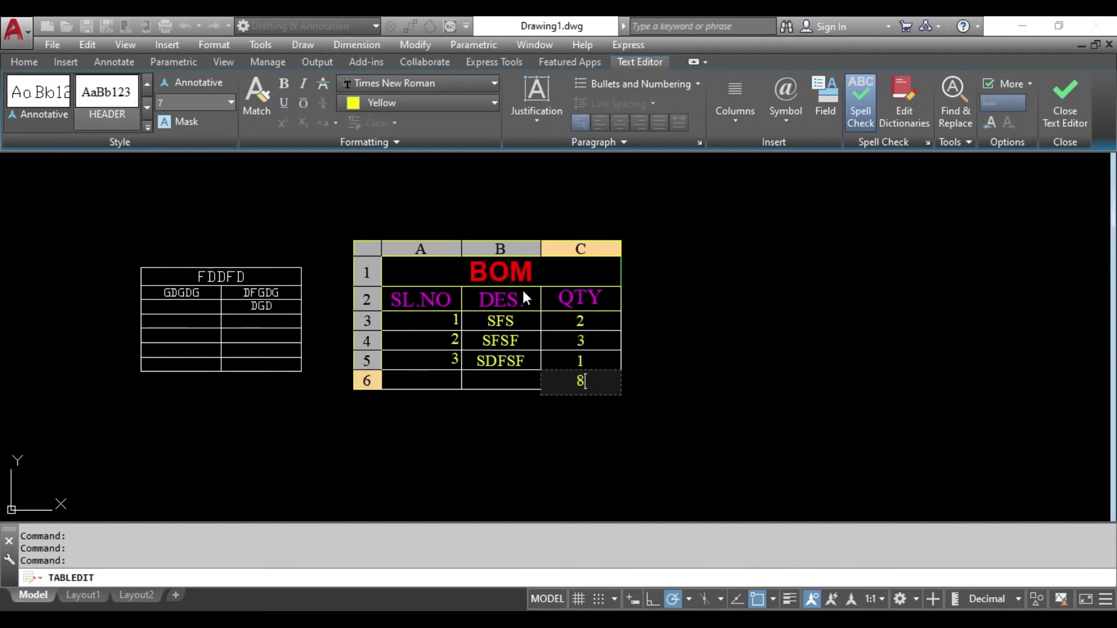
Step: Complete row 4 with number 4 and description SDFSF, and exit text editing
{"action": "key", "text": "shift+Tab"}
{"action": "key", "text": "shift+Tab"}
{"action": "type", "text": "4"}
{"action": "key", "text": "Tab"}
{"action": "type", "text": "SDFSF"}
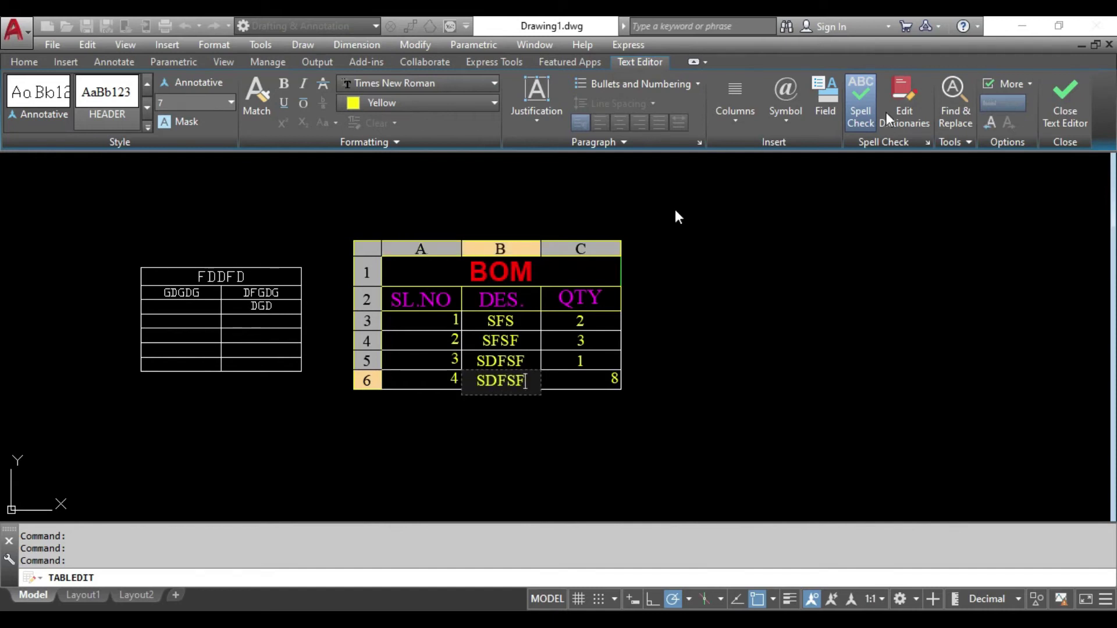
{"action": "left_click", "coordinate": [1065, 99]}
Step: Select the BOM table and narrow its QTY column
{"action": "mouse_move", "coordinate": [598, 409]}
{"action": "middle_mouse_down"}
{"action": "mouse_move", "coordinate": [531, 419]}
{"action": "mouse_move", "coordinate": [491, 391]}
{"action": "mouse_move", "coordinate": [575, 409]}
{"action": "middle_mouse_up"}
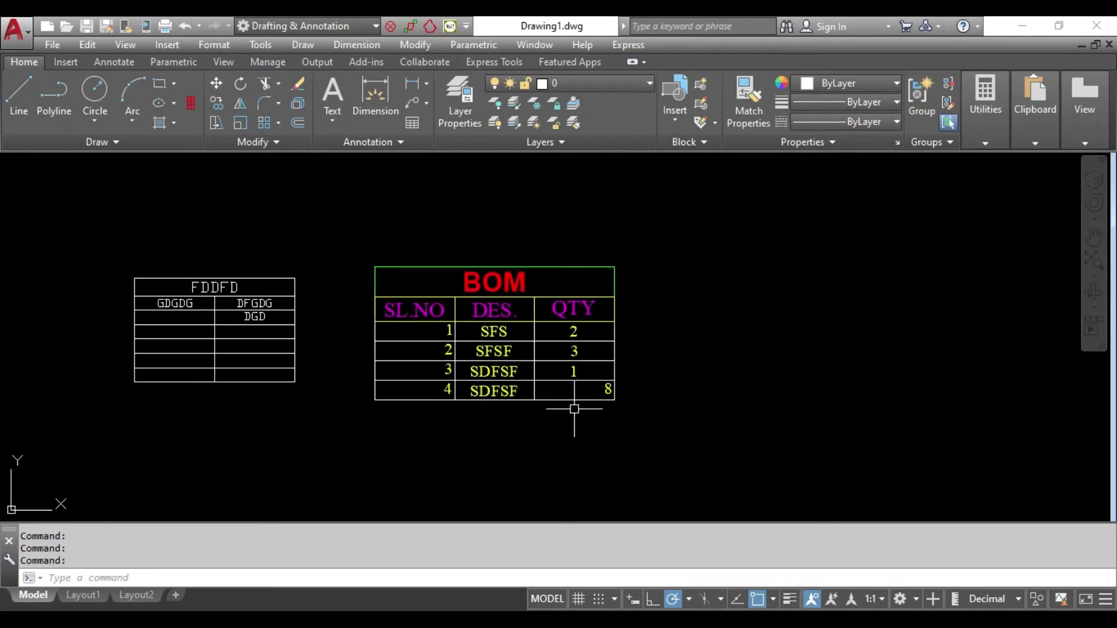
{"action": "scroll", "coordinate": [494, 358], "scroll_direction": "up", "scroll_amount": 2}
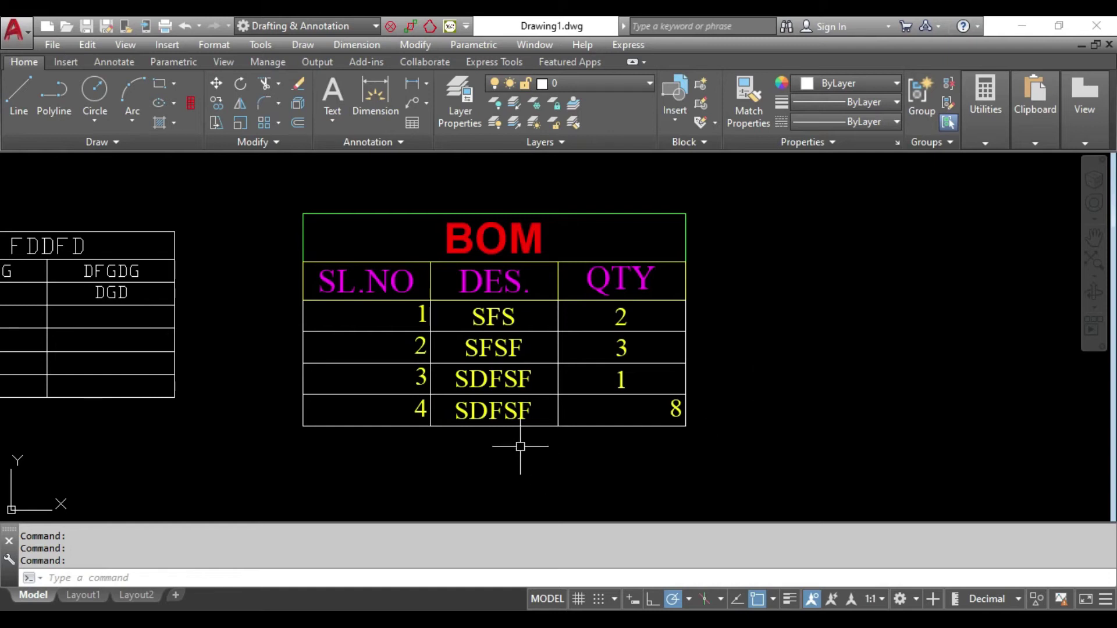
{"action": "middle_click_drag", "start_coordinate": [564, 436], "coordinate": [591, 442]}
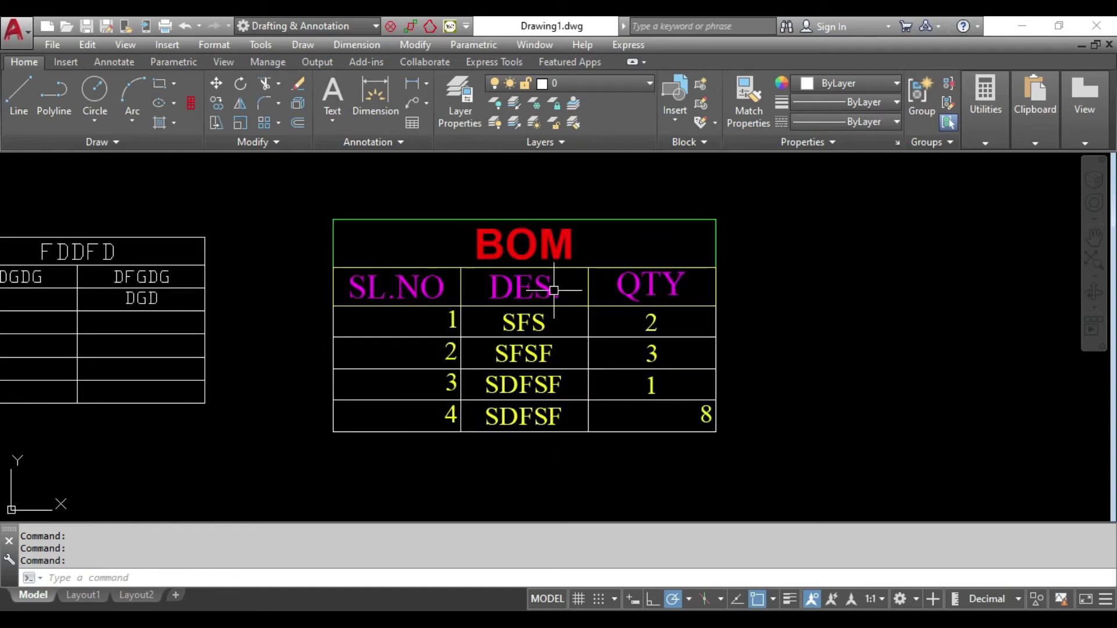
{"action": "left_click", "coordinate": [719, 259]}
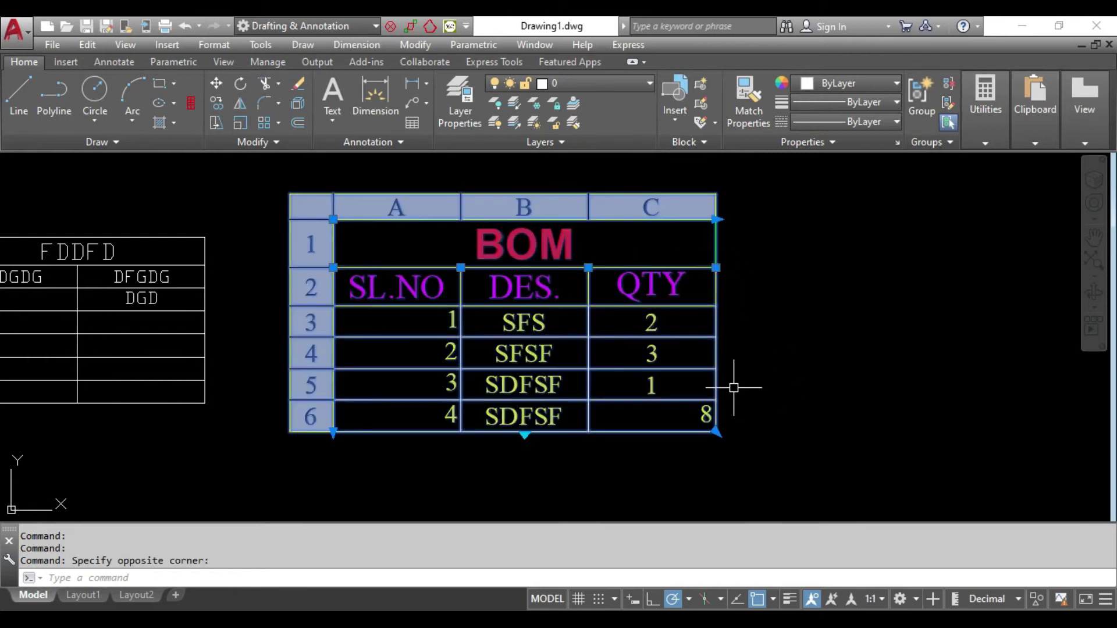
{"action": "left_click", "coordinate": [715, 268]}
{"action": "left_click", "coordinate": [873, 268]}
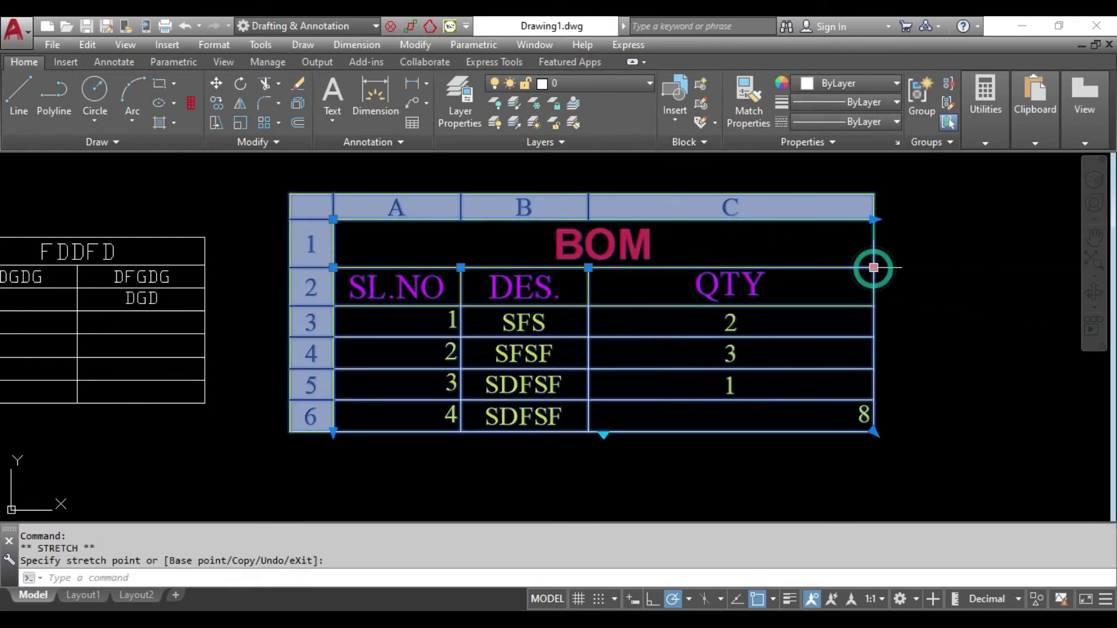
{"action": "left_click", "coordinate": [874, 267]}
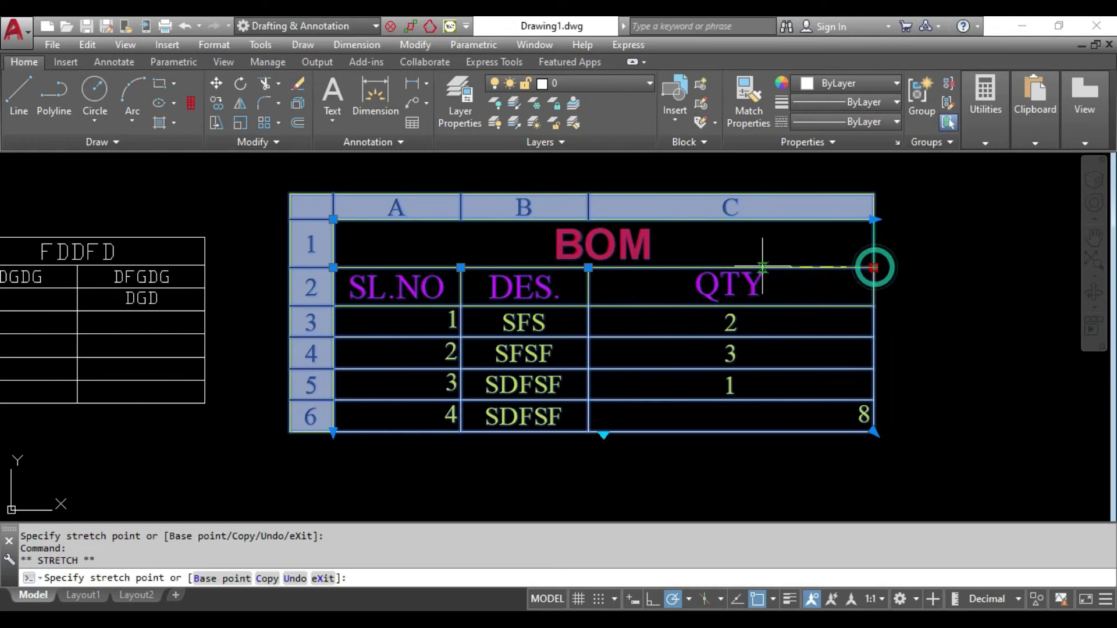
{"action": "left_click", "coordinate": [697, 268]}
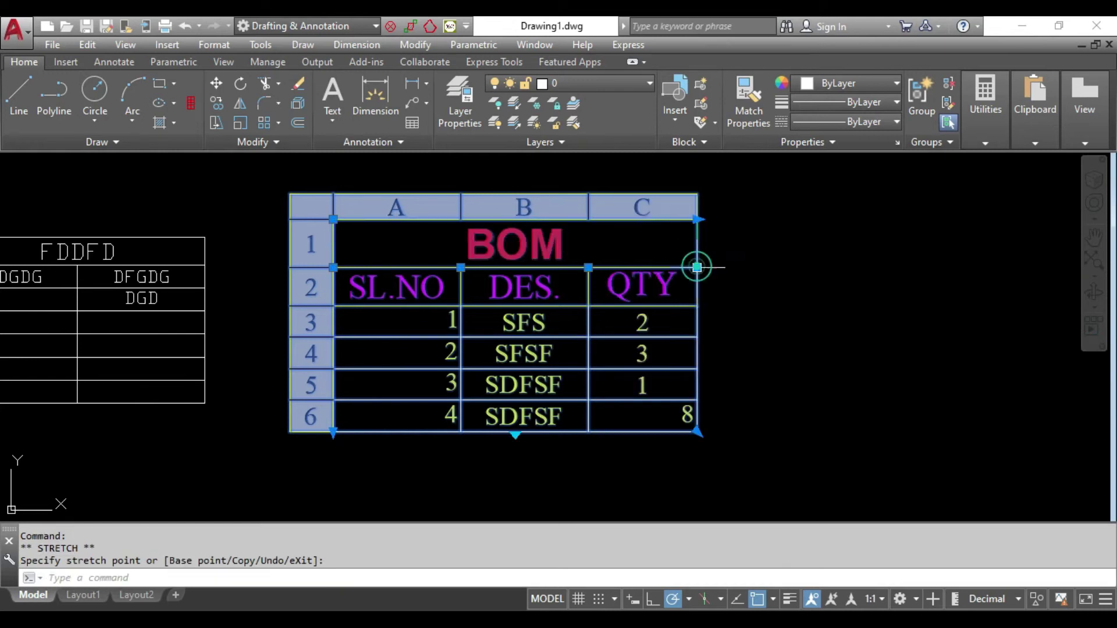
Step: Widen the DES. and SL.NO columns and try the table's corner and bottom grips
{"action": "left_click", "coordinate": [609, 268]}
{"action": "left_click", "coordinate": [463, 269]}
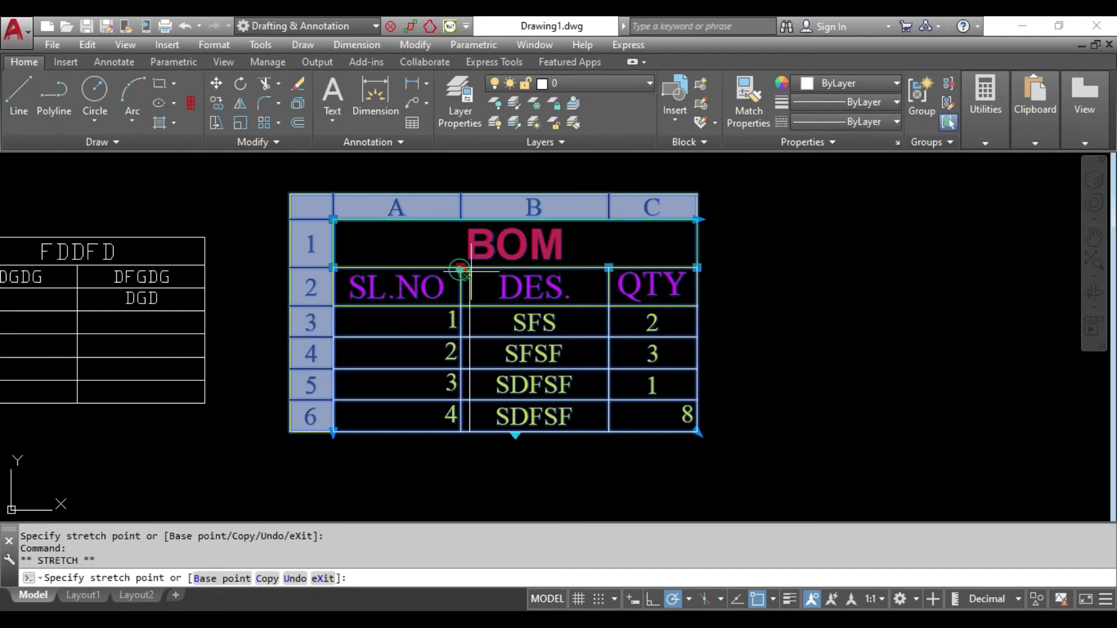
{"action": "left_click", "coordinate": [697, 433]}
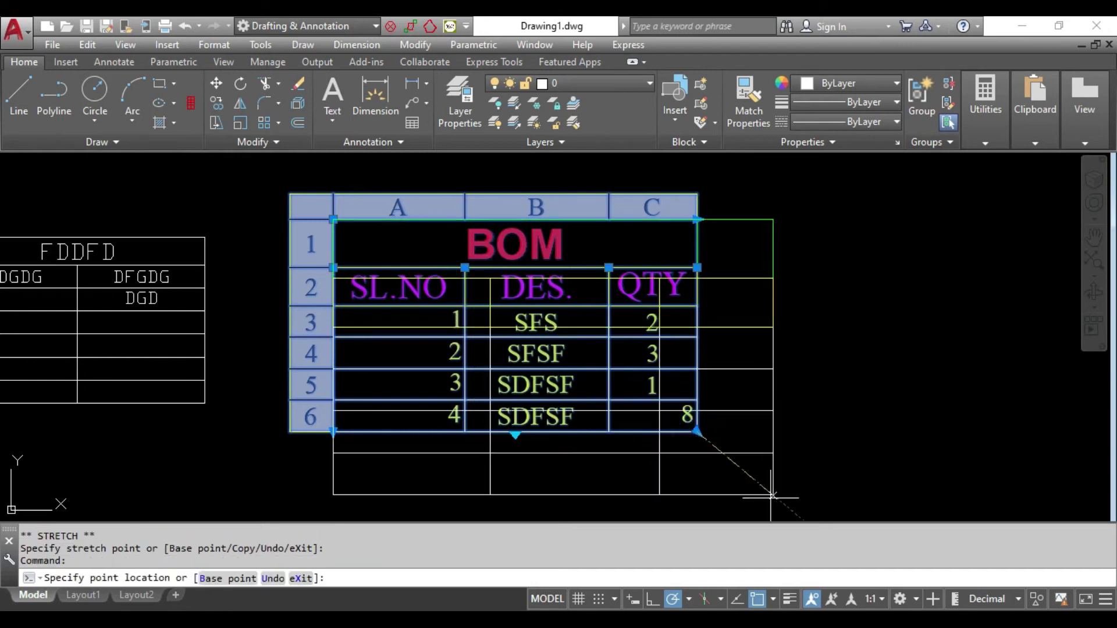
{"action": "left_click", "coordinate": [697, 432]}
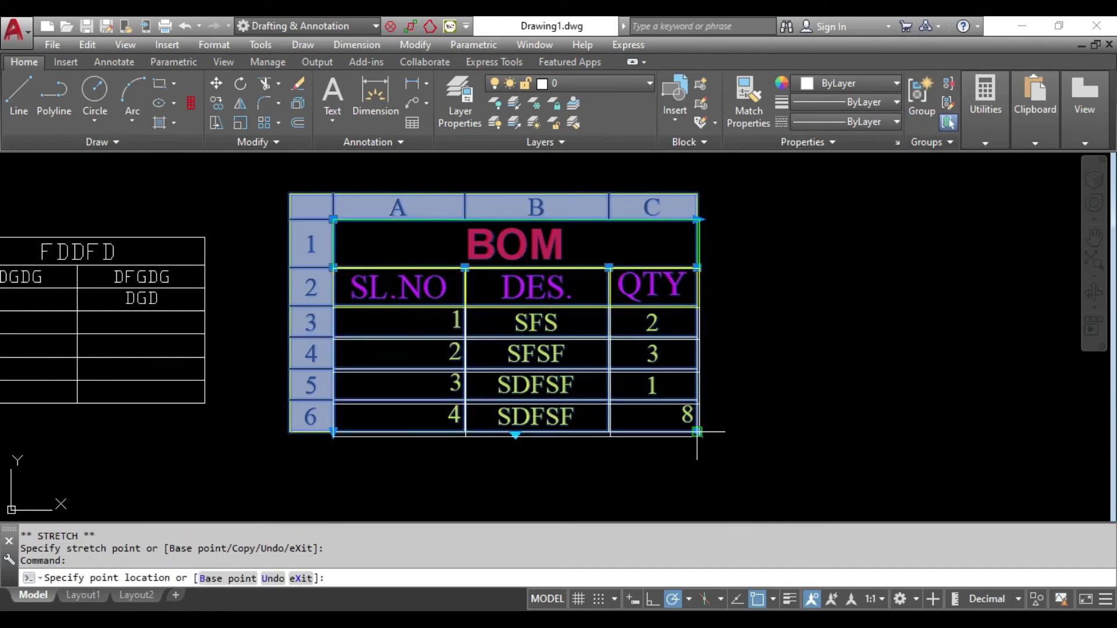
{"action": "left_click", "coordinate": [512, 436]}
{"action": "left_click", "coordinate": [513, 490]}
{"action": "left_click", "coordinate": [514, 433]}
{"action": "left_click", "coordinate": [511, 456]}
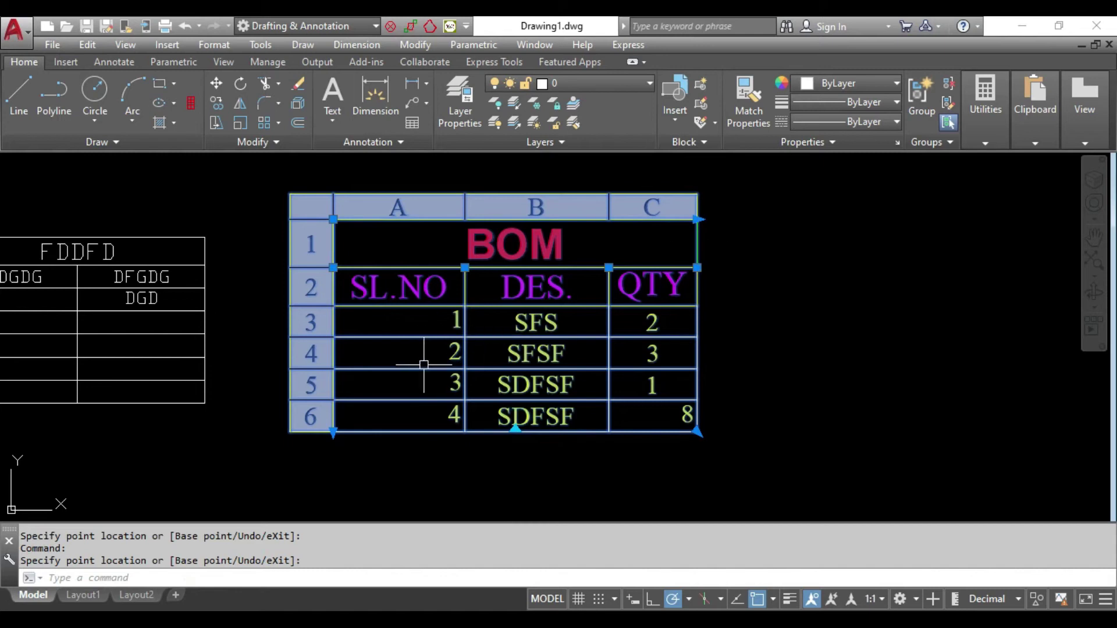
Step: Break row 4 off into a separate table piece, undo the last grip edit, and zoom out
{"action": "left_click", "coordinate": [332, 432]}
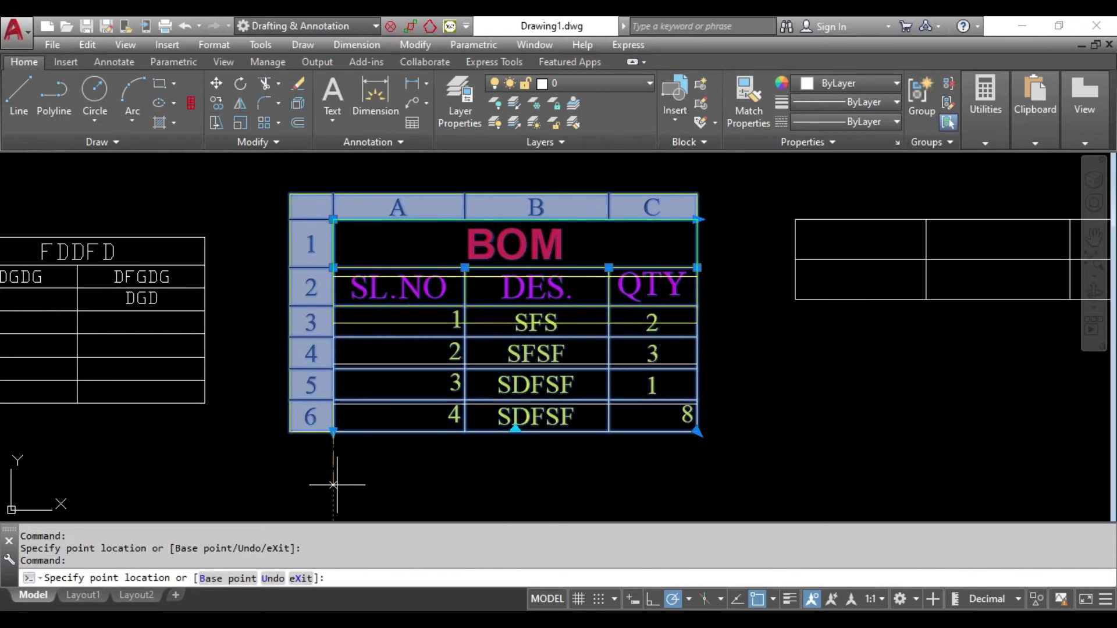
{"action": "left_click", "coordinate": [340, 443]}
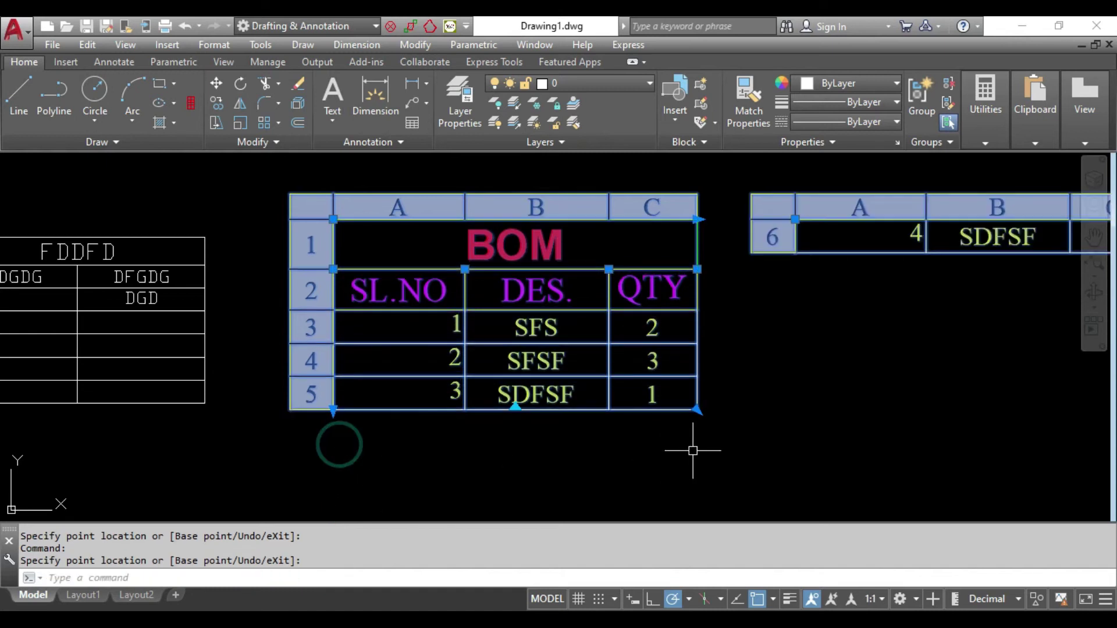
{"action": "left_click", "coordinate": [697, 410]}
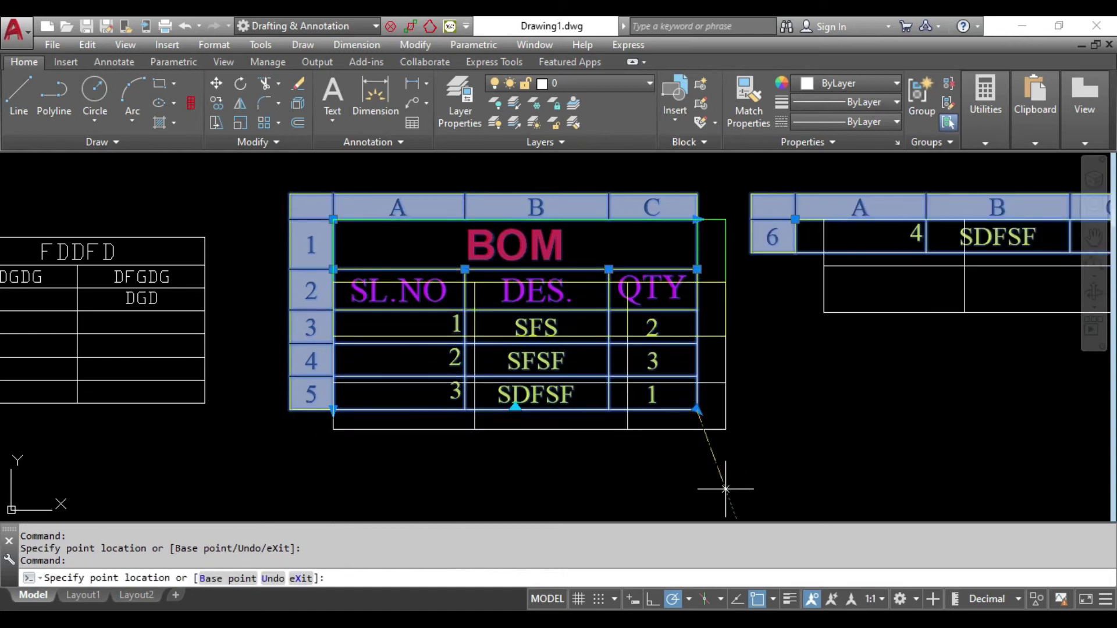
{"action": "left_click", "coordinate": [705, 456]}
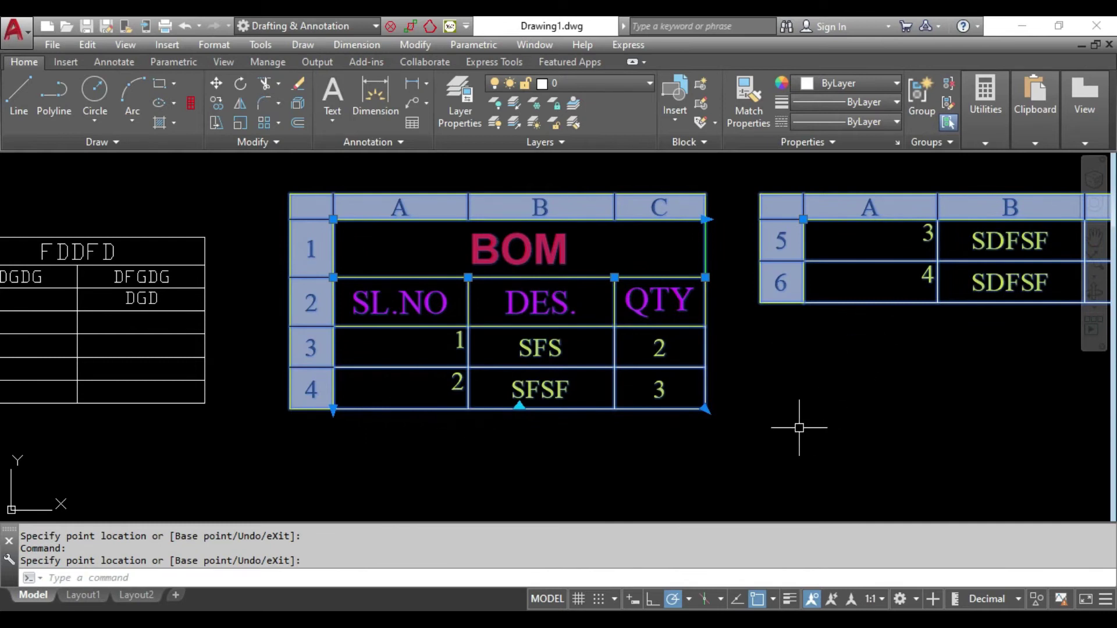
{"action": "key", "text": "Escape"}
{"action": "key", "text": "ctrl+z"}
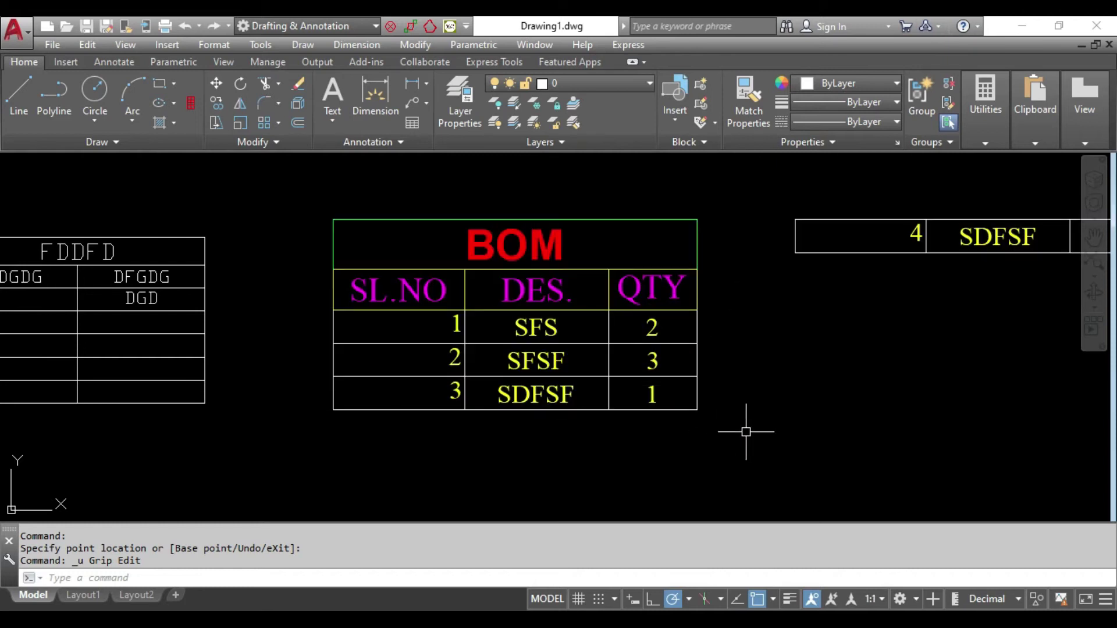
{"action": "scroll", "coordinate": [661, 361], "scroll_direction": "down", "scroll_amount": 2}
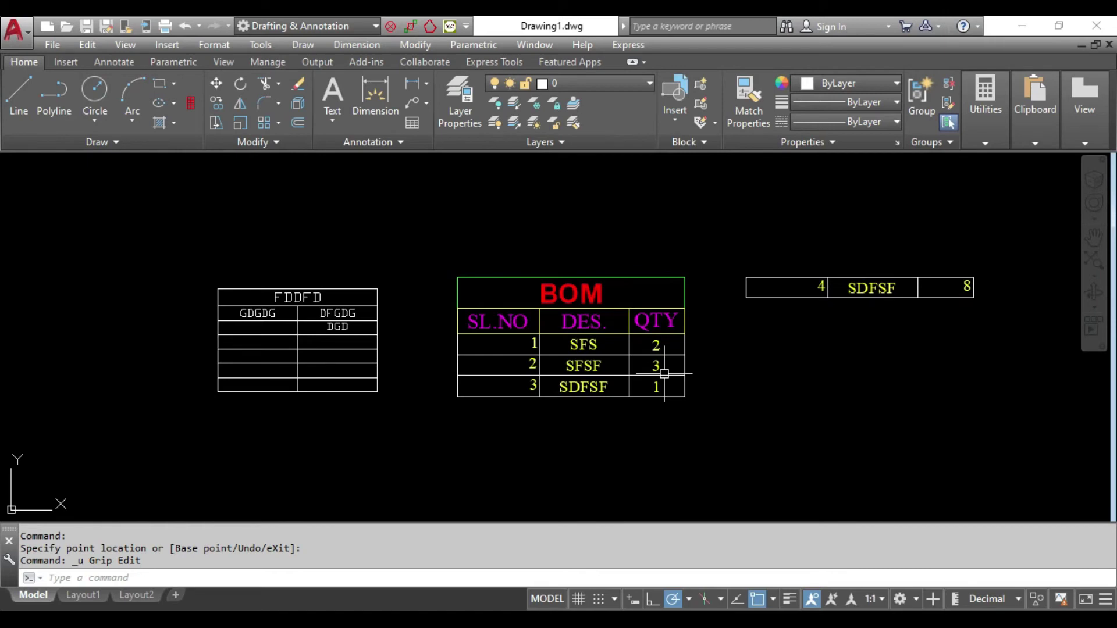
Step: Erase the BOM table and place a new table with TB
{"action": "left_click", "coordinate": [722, 398]}
{"action": "key", "text": "Delete"}
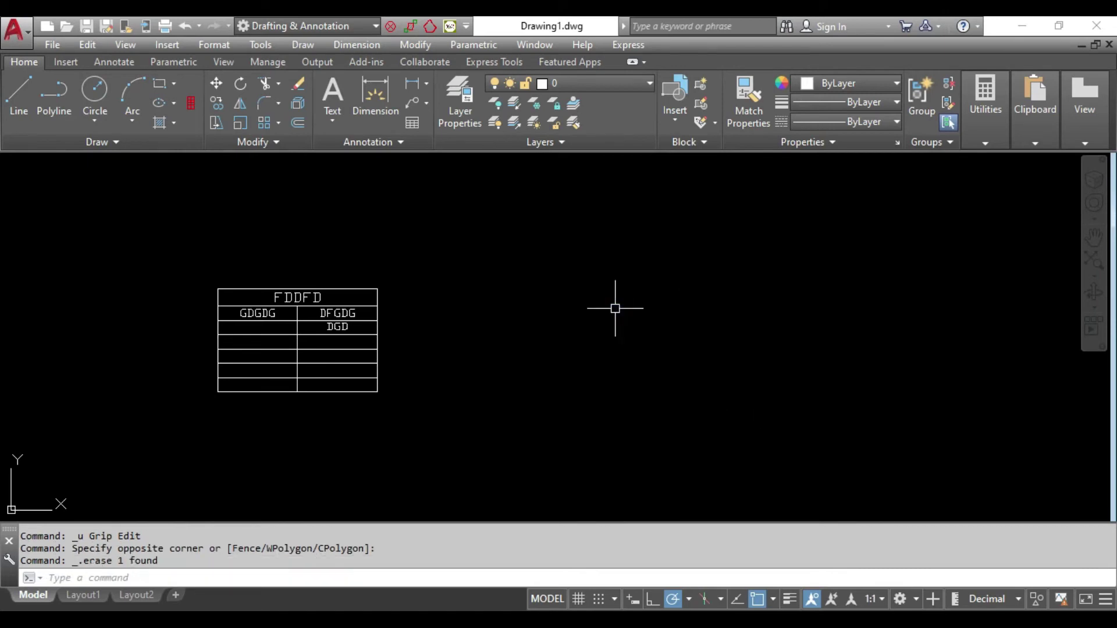
{"action": "type", "text": "TB"}
{"action": "key", "text": "Return"}
{"action": "left_click", "coordinate": [661, 489]}
{"action": "left_click", "coordinate": [477, 272]}
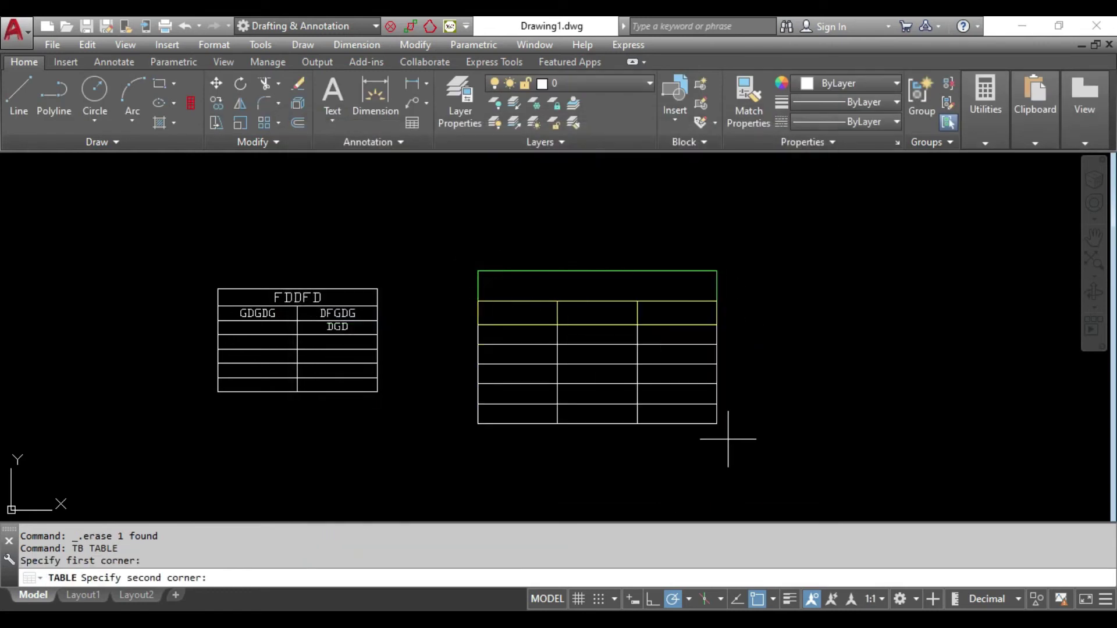
{"action": "left_click", "coordinate": [774, 442]}
Step: Title the table DFDF and add headers FSFDS, SFDS and SFDS
{"action": "type", "text": "DFDF"}
{"action": "key", "text": "Tab"}
{"action": "type", "text": "FSFDS"}
{"action": "key", "text": "Tab"}
{"action": "type", "text": "SFDS"}
{"action": "key", "text": "Tab"}
{"action": "type", "text": "SFDS"}
Step: Fill column C with SDFSF, SDFSF, SDFSFD, SFDSF and SF
{"action": "key", "text": "Return"}
{"action": "type", "text": "SDFSF"}
{"action": "key", "text": "Return"}
{"action": "type", "text": "SDFSF"}
{"action": "key", "text": "Return"}
{"action": "type", "text": "SDFSFD"}
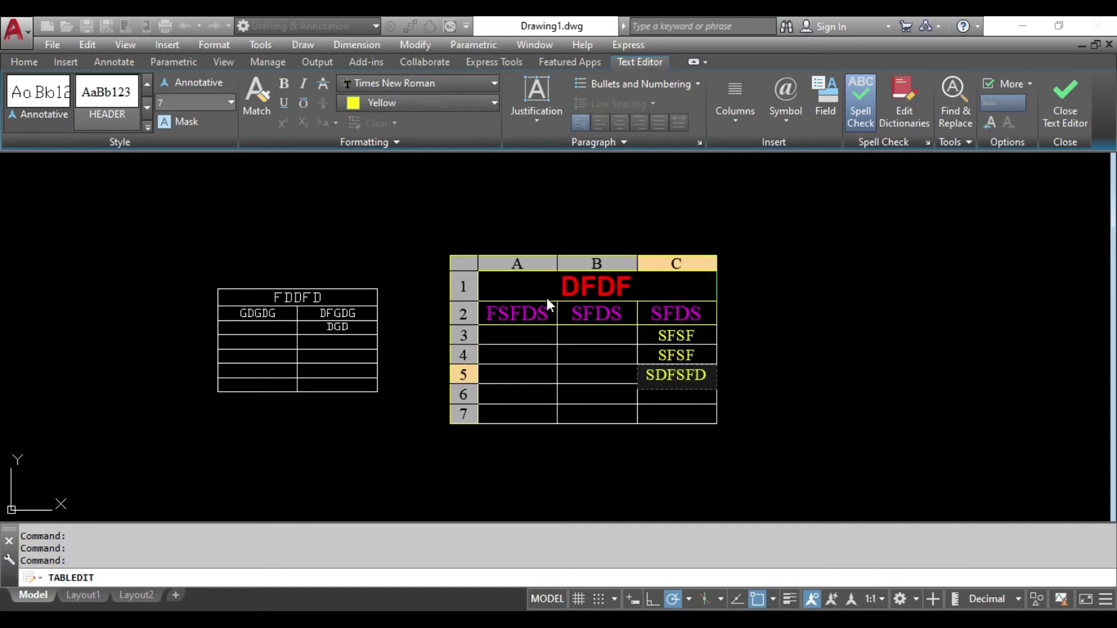
{"action": "key", "text": "Return"}
{"action": "type", "text": "SFDSF"}
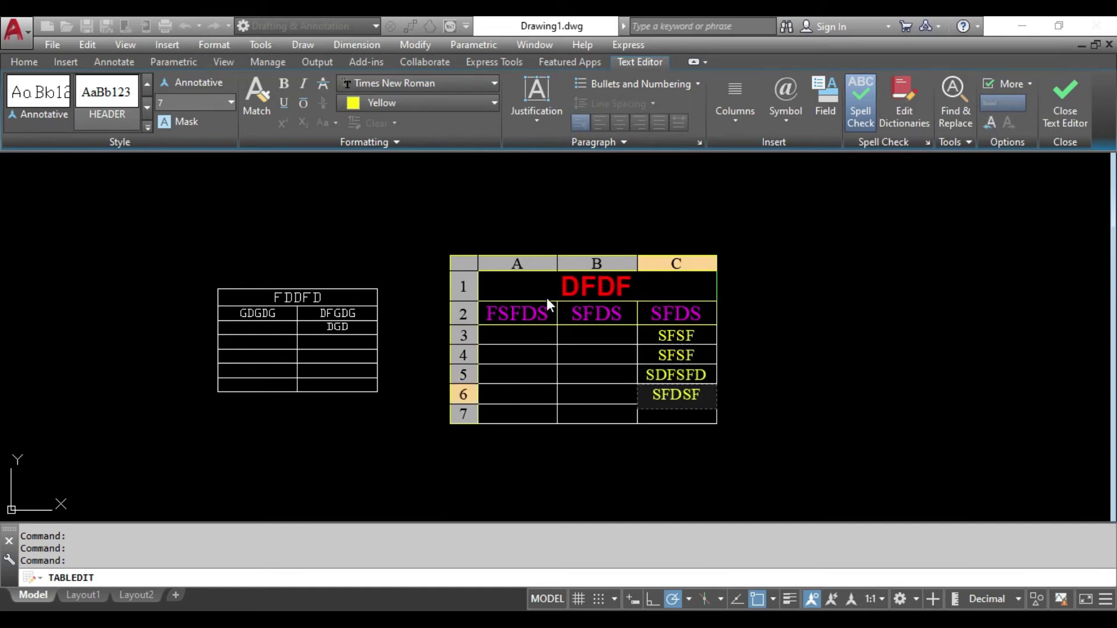
{"action": "key", "text": "Return"}
{"action": "type", "text": "SF"}
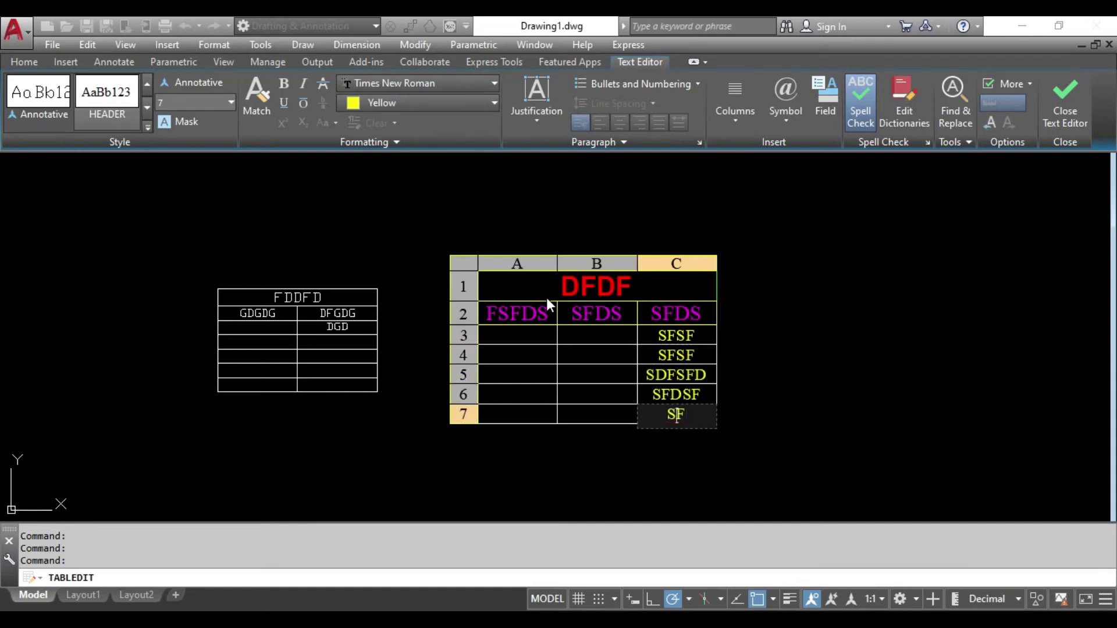
Step: Enter the numbers 1, 2, 3 and 4 down column A and close the editor
{"action": "key", "text": "shift+Tab"}
{"action": "key", "text": "shift+Tab"}
{"action": "key", "text": "Up"}
{"action": "key", "text": "Up"}
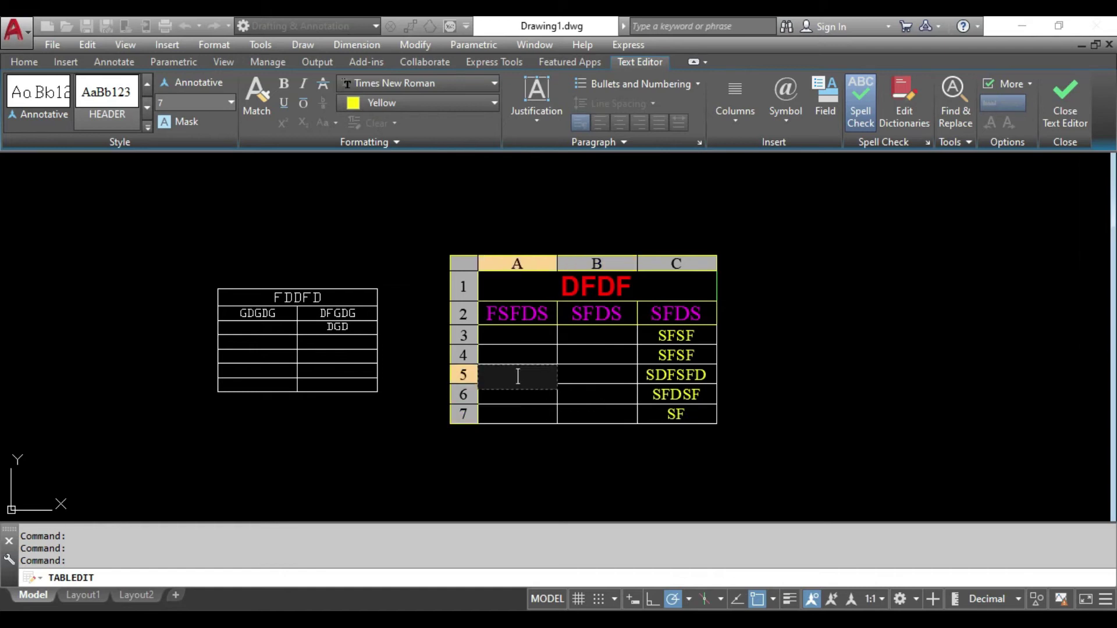
{"action": "key", "text": "Up"}
{"action": "key", "text": "Up"}
{"action": "type", "text": "1"}
{"action": "key", "text": "Return"}
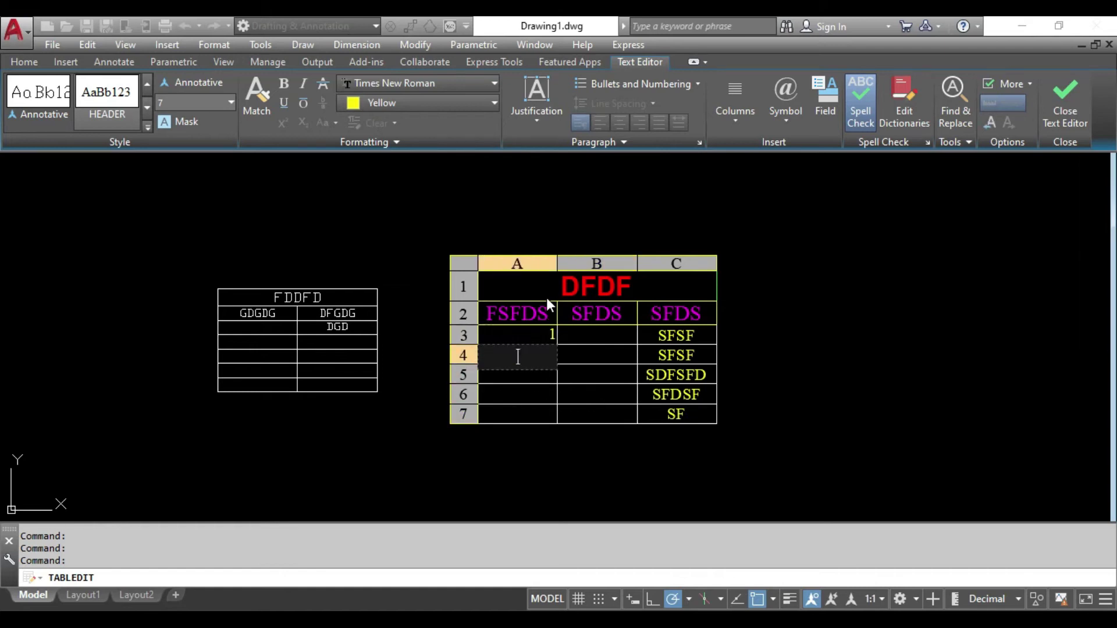
{"action": "type", "text": "2"}
{"action": "key", "text": "Return"}
{"action": "type", "text": "3"}
{"action": "key", "text": "Return"}
{"action": "type", "text": "4"}
{"action": "key", "text": "Return"}
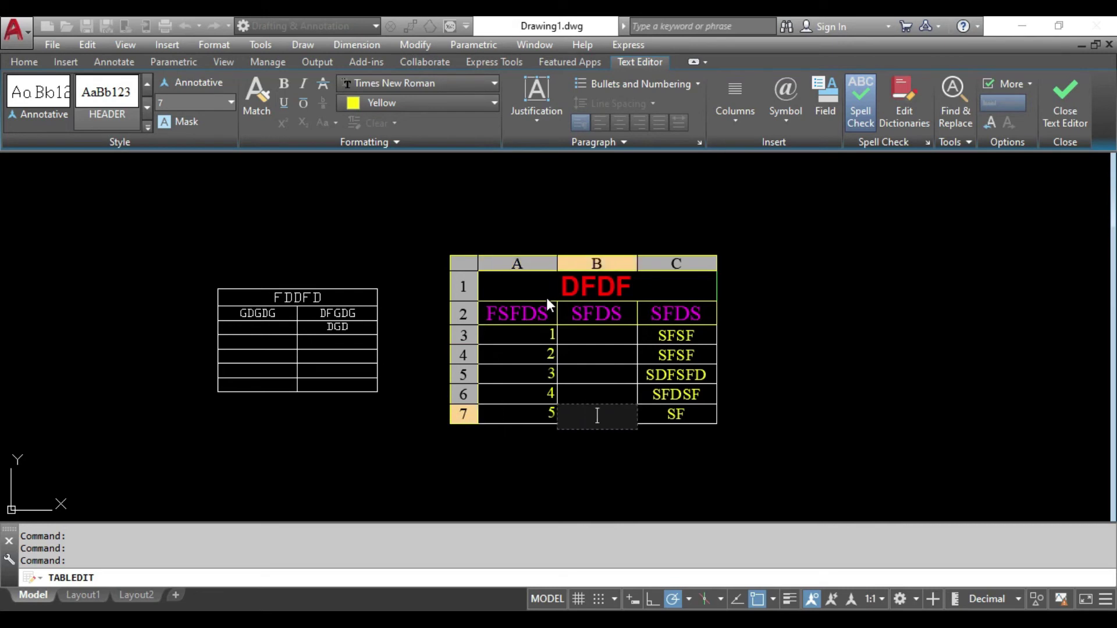
{"action": "left_click", "coordinate": [1053, 119]}
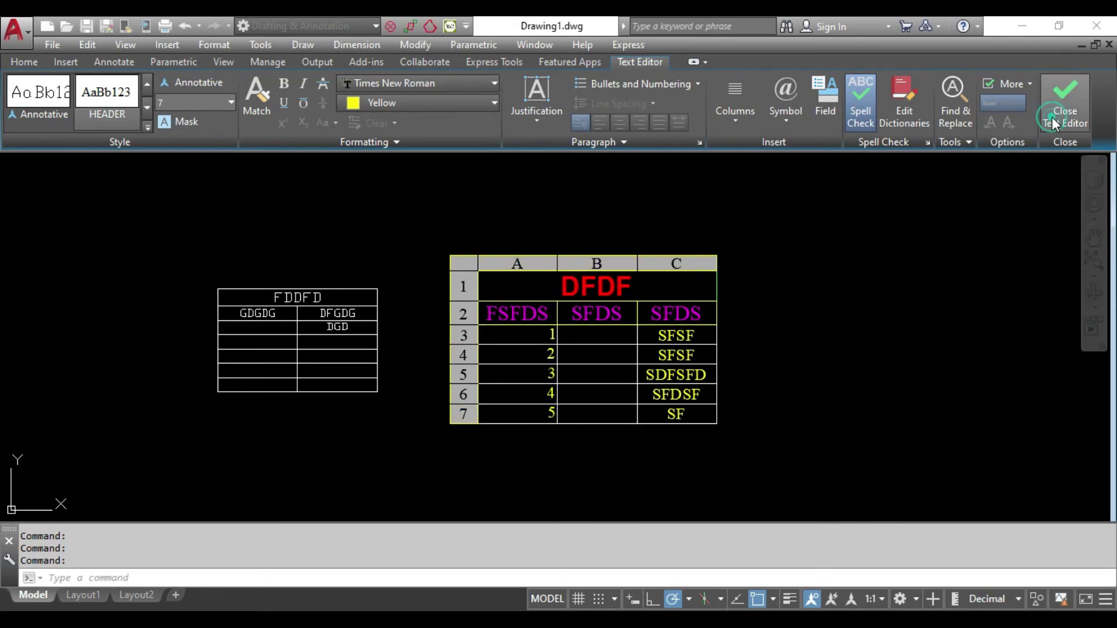
Step: Select cell A3, zoom in, then select cell A4 in the DFDF table
{"action": "middle_click_drag", "start_coordinate": [644, 411], "coordinate": [586, 409]}
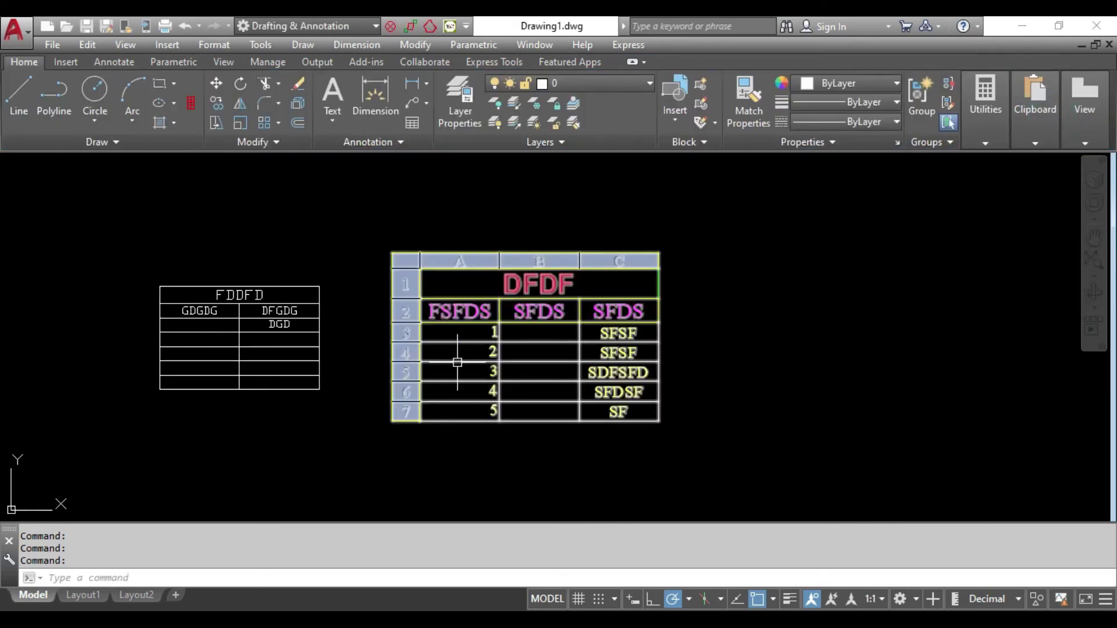
{"action": "left_click", "coordinate": [465, 333]}
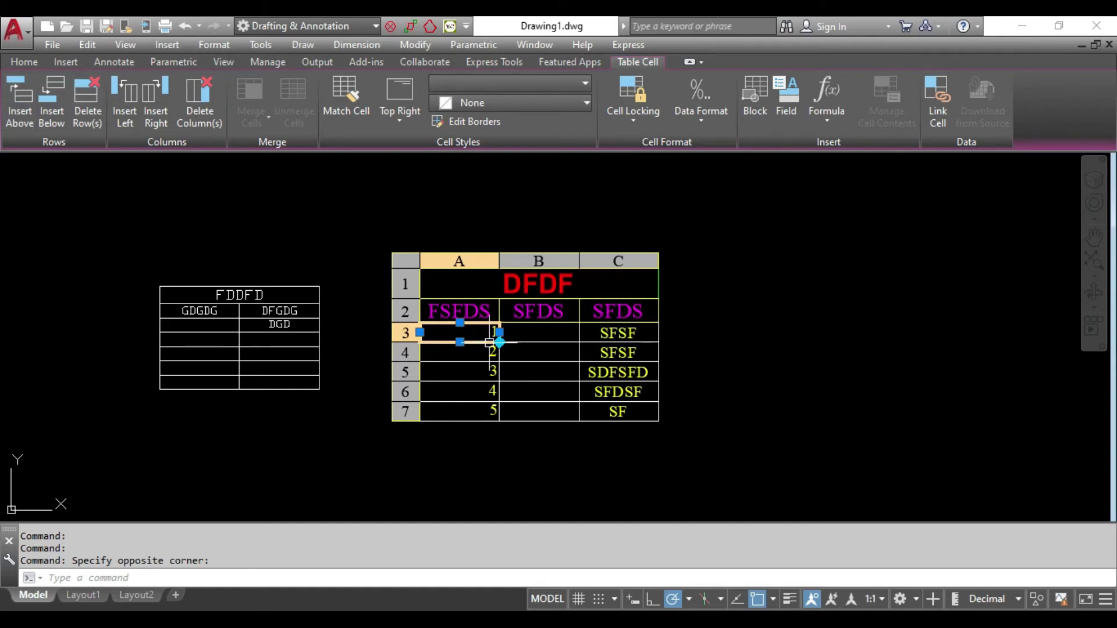
{"action": "scroll", "coordinate": [412, 352], "scroll_direction": "up", "scroll_amount": 2}
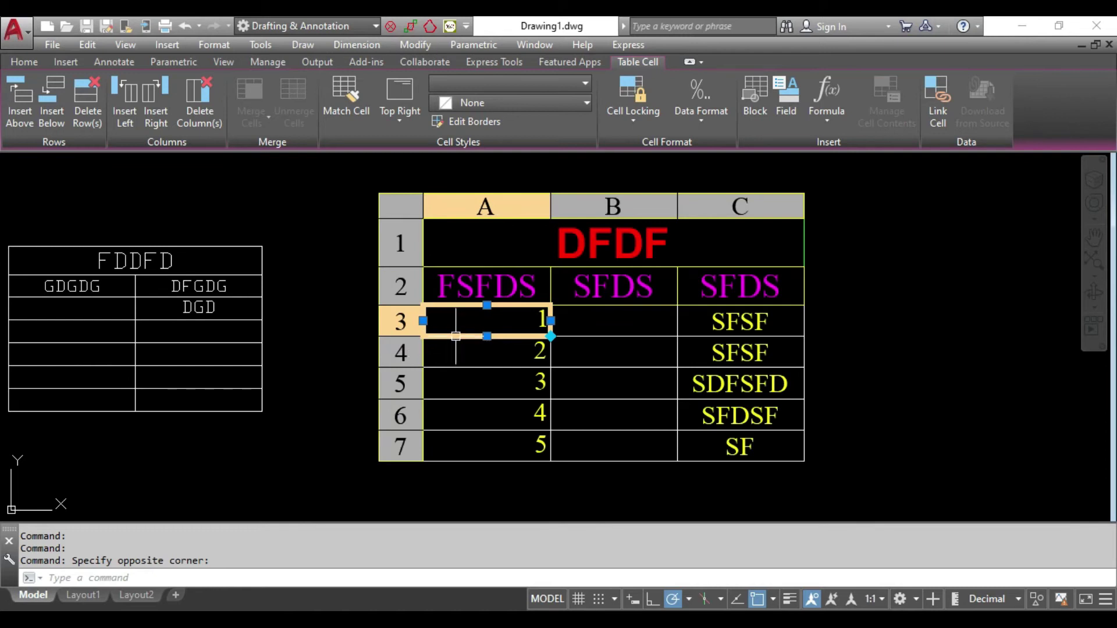
{"action": "left_click", "coordinate": [443, 352]}
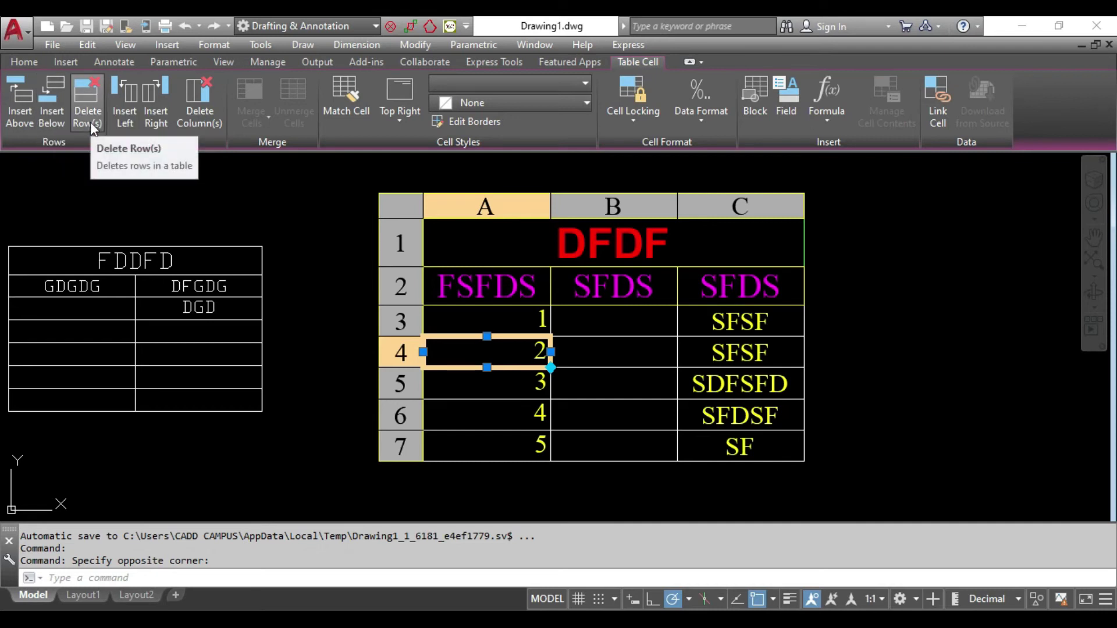
Step: Insert a row above row 4, delete it, then insert a row below
{"action": "left_click", "coordinate": [30, 103]}
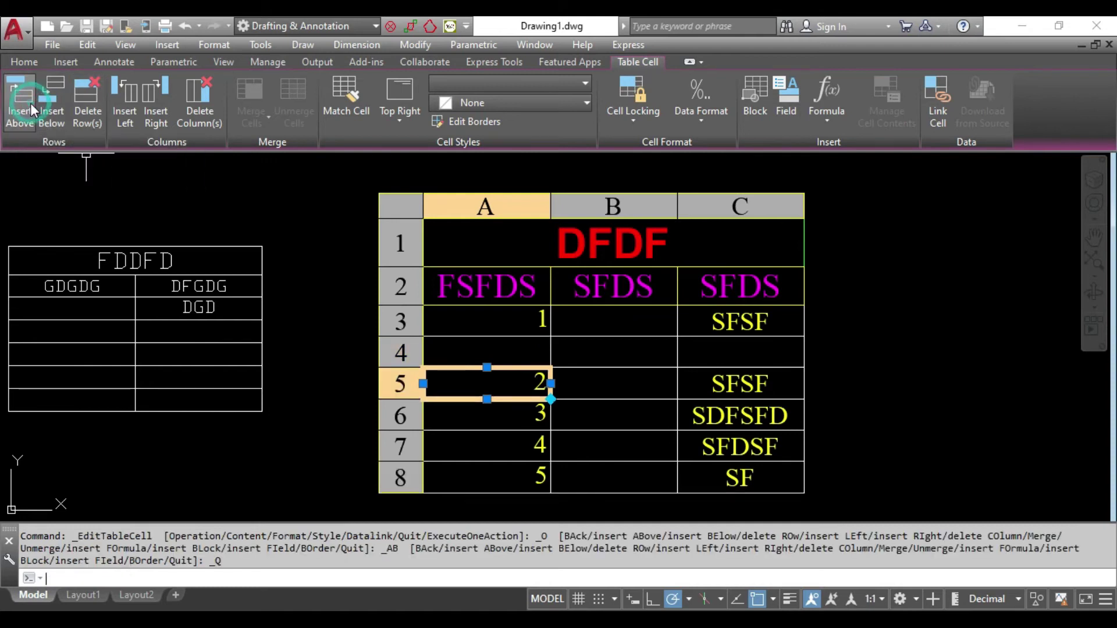
{"action": "left_click", "coordinate": [496, 351]}
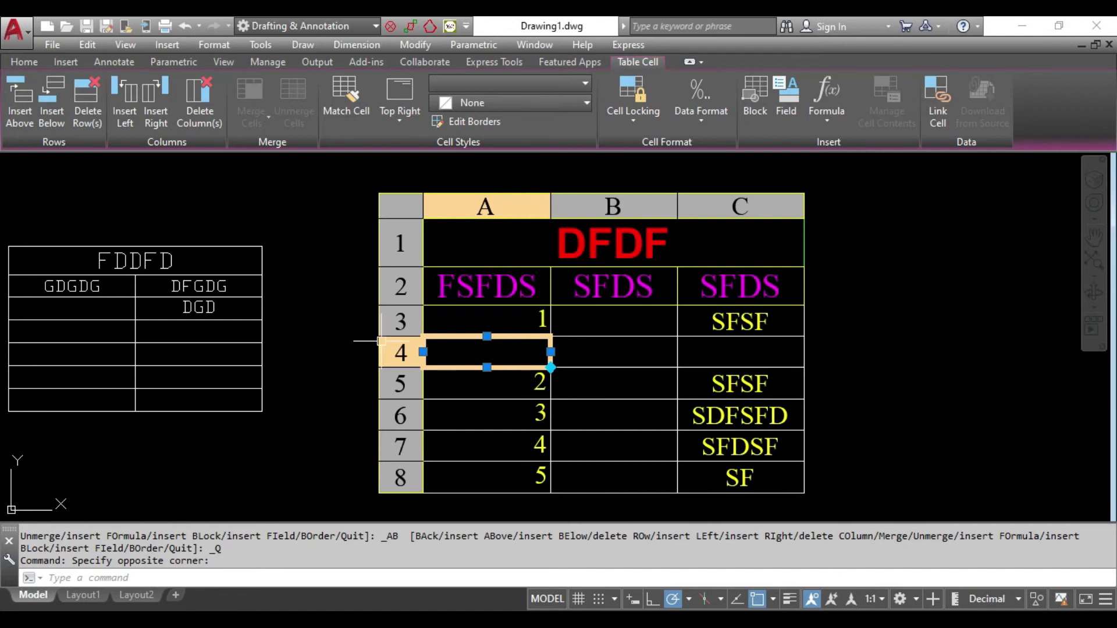
{"action": "left_click", "coordinate": [86, 102]}
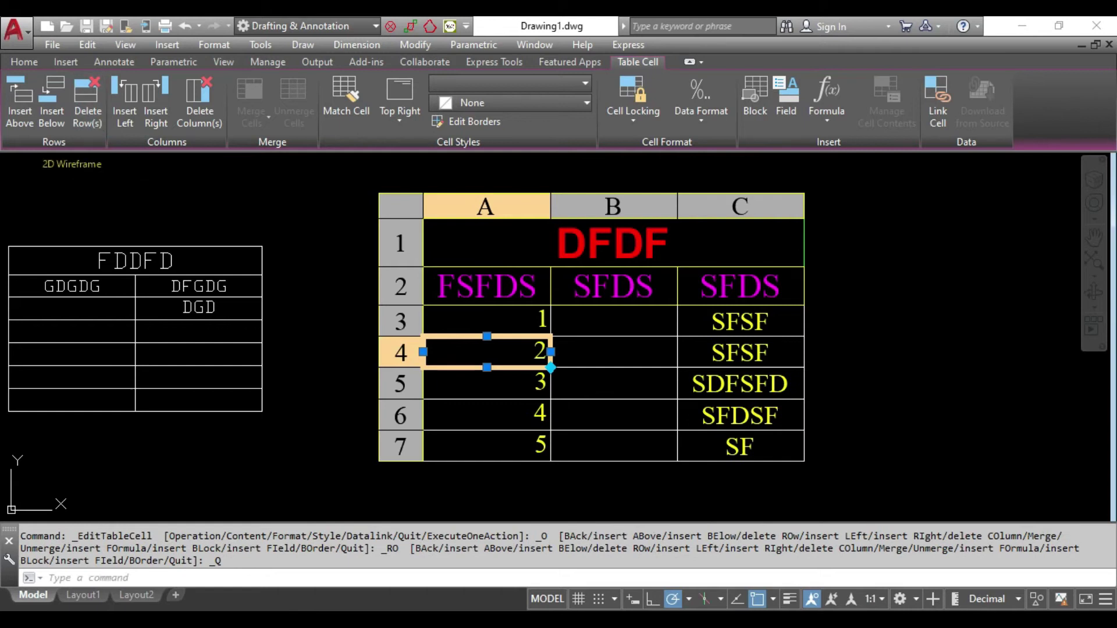
{"action": "left_click", "coordinate": [61, 114]}
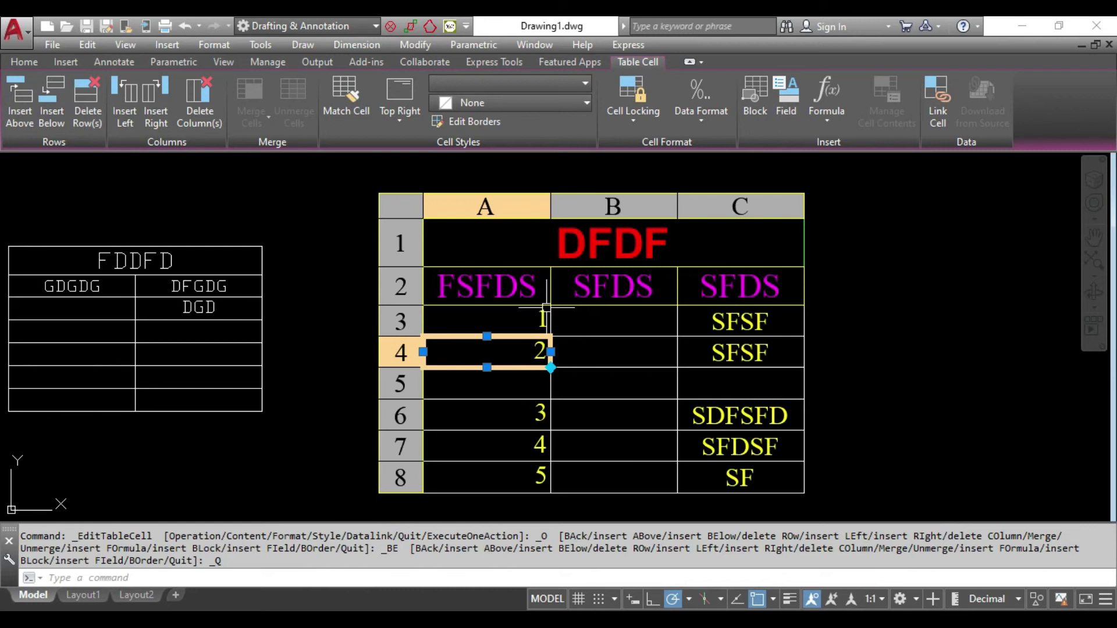
Step: Insert columns left of B and right of C, then delete the empty column D
{"action": "left_click", "coordinate": [633, 350]}
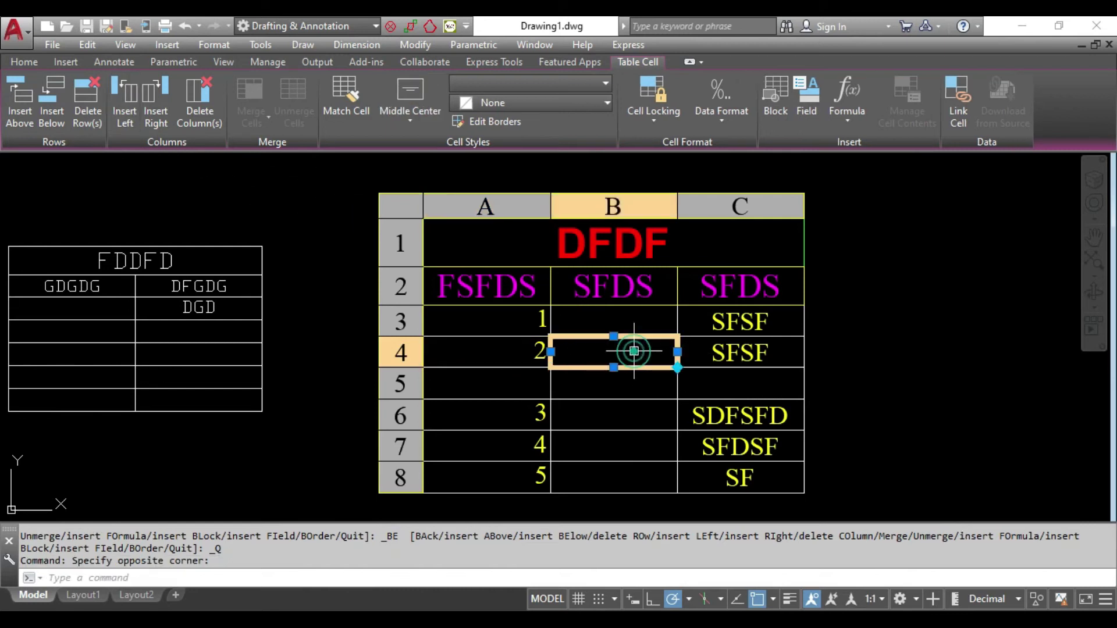
{"action": "left_click", "coordinate": [132, 115]}
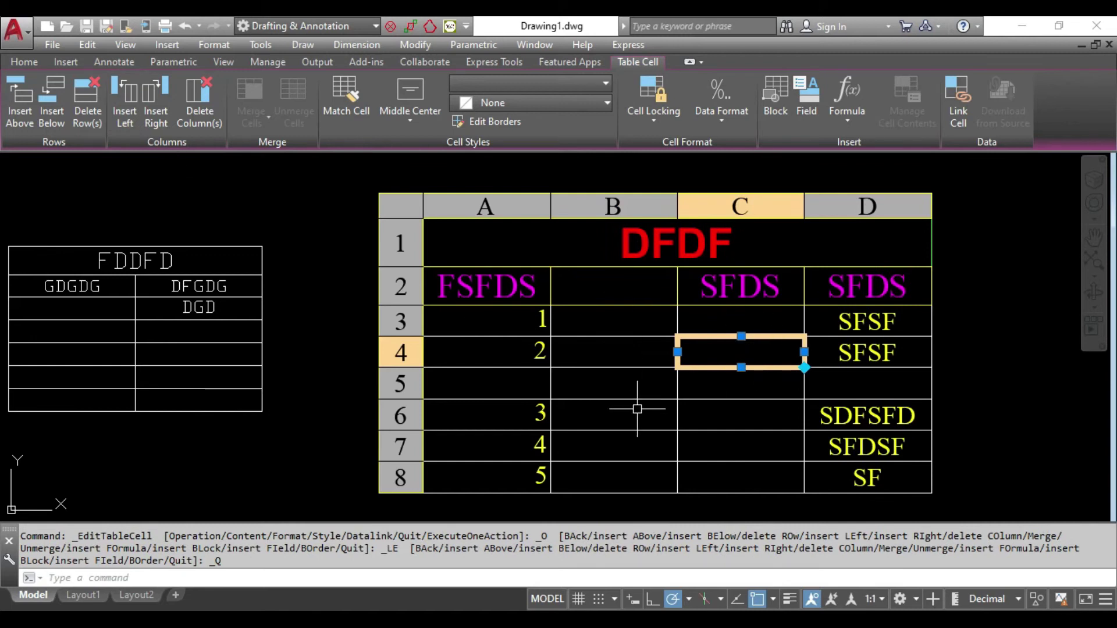
{"action": "left_click", "coordinate": [155, 114]}
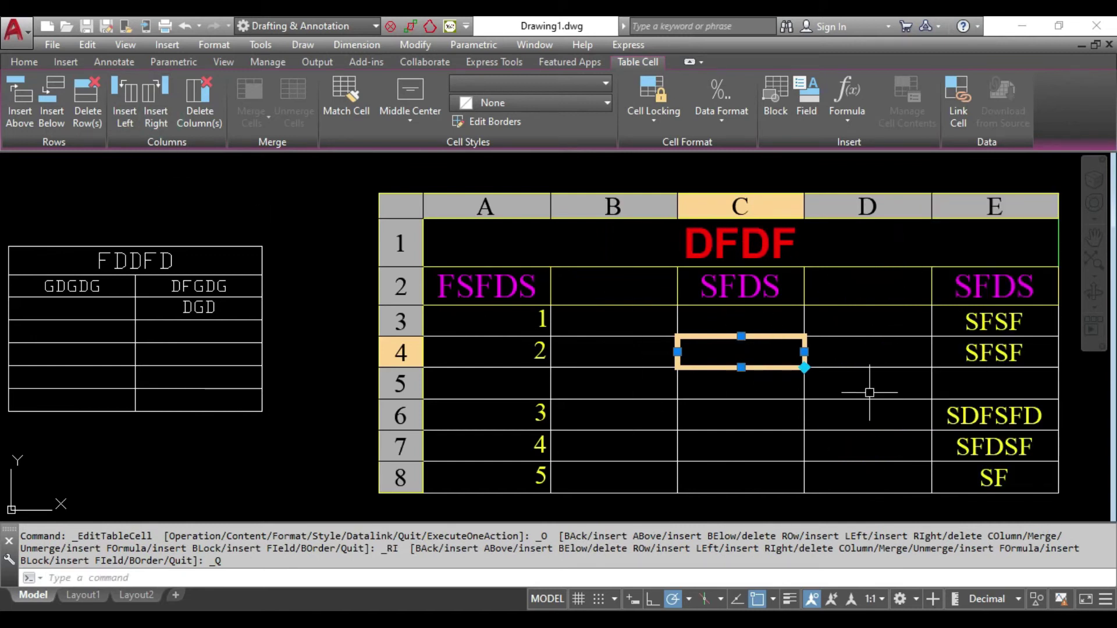
{"action": "left_click", "coordinate": [860, 320]}
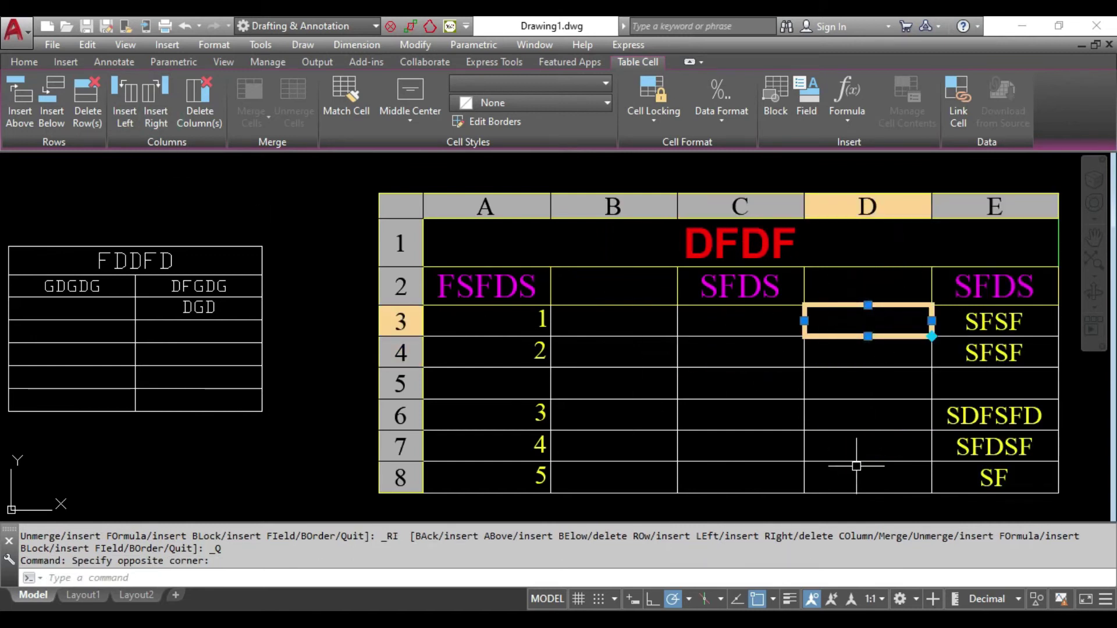
{"action": "left_click", "coordinate": [199, 115]}
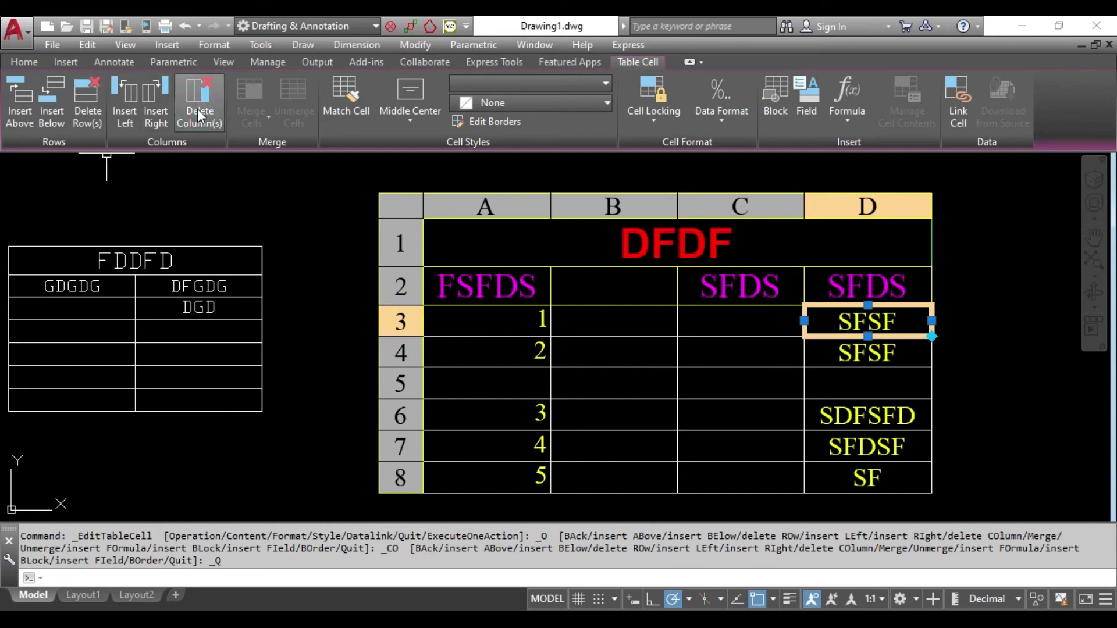
{"action": "middle_click_drag", "start_coordinate": [774, 416], "coordinate": [703, 409]}
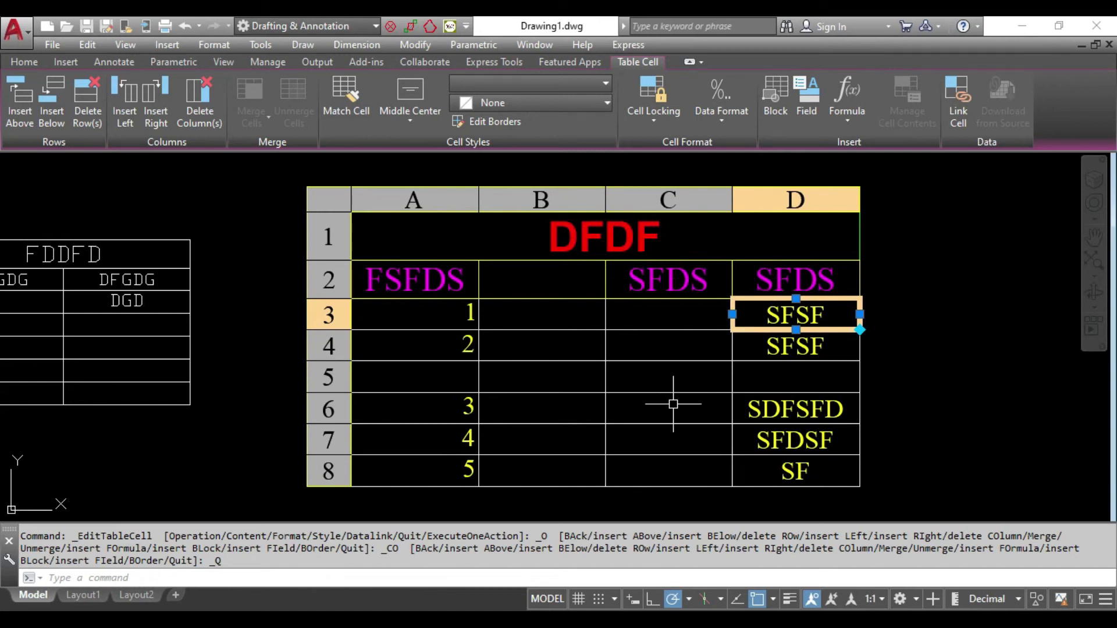
{"action": "middle_click_drag", "start_coordinate": [710, 392], "coordinate": [677, 398]}
Step: Merge cells C3:D3 by row, accepting the content loss, then unmerge them
{"action": "left_click", "coordinate": [720, 325]}
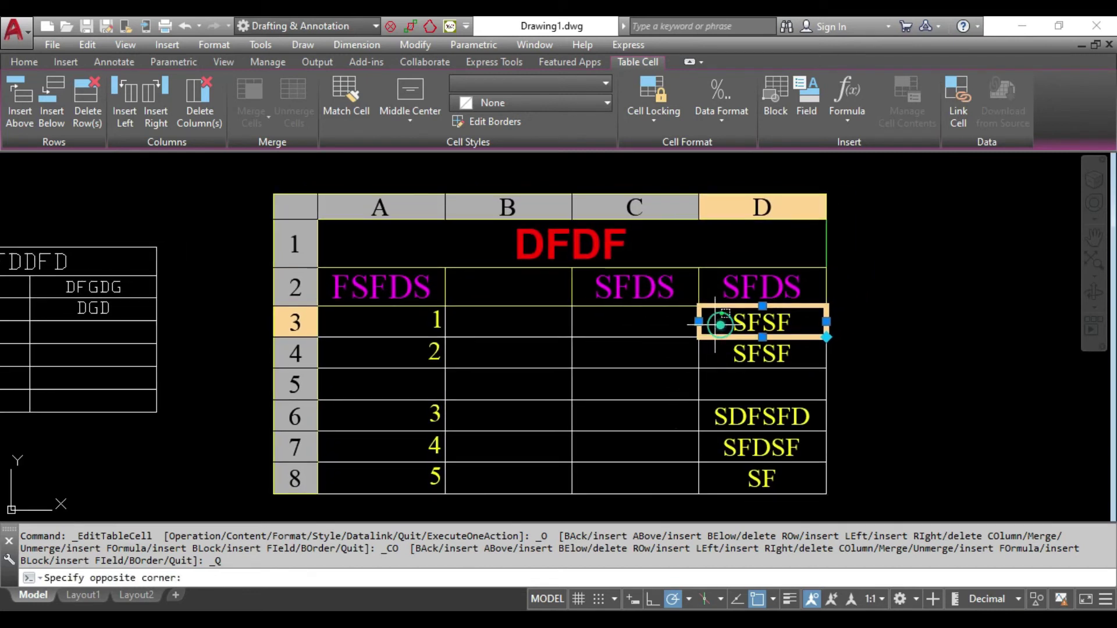
{"action": "left_click", "coordinate": [621, 328]}
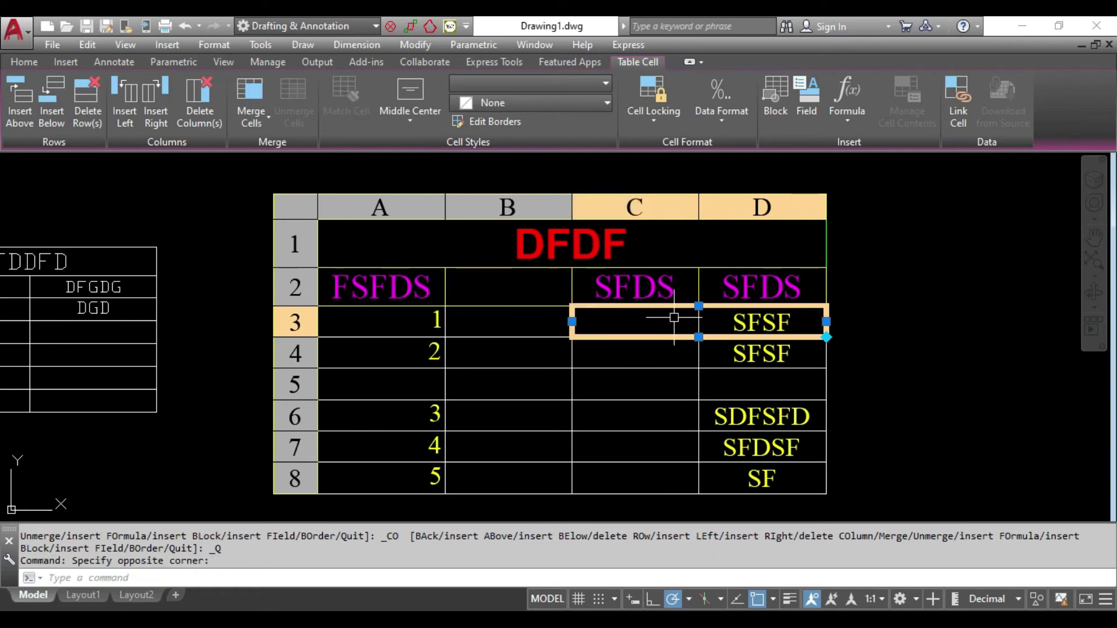
{"action": "left_click", "coordinate": [263, 121]}
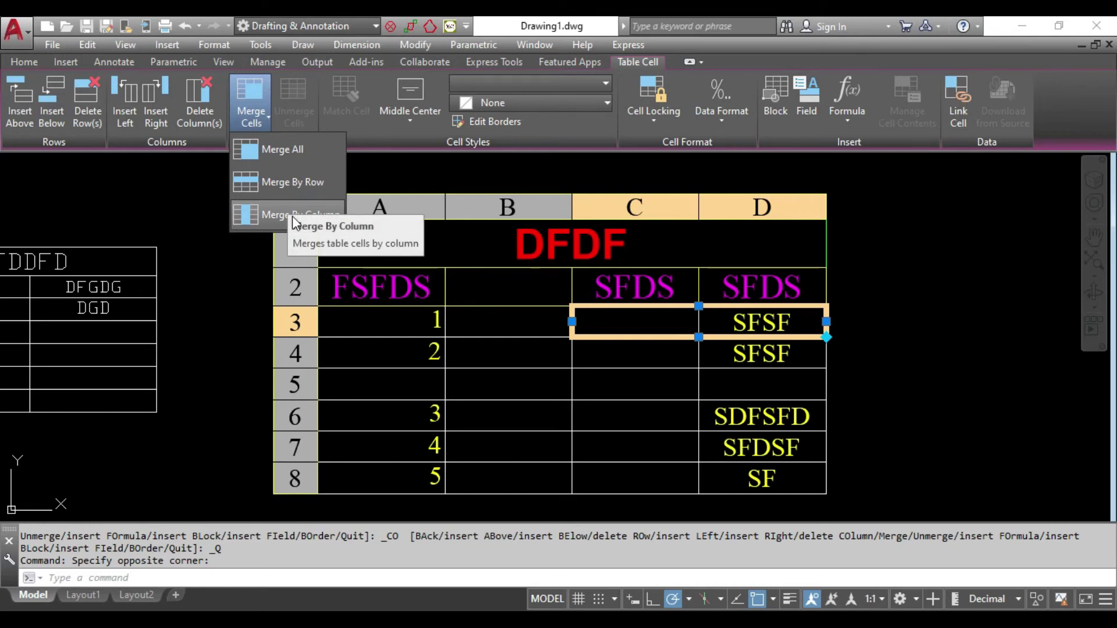
{"action": "left_click", "coordinate": [290, 183]}
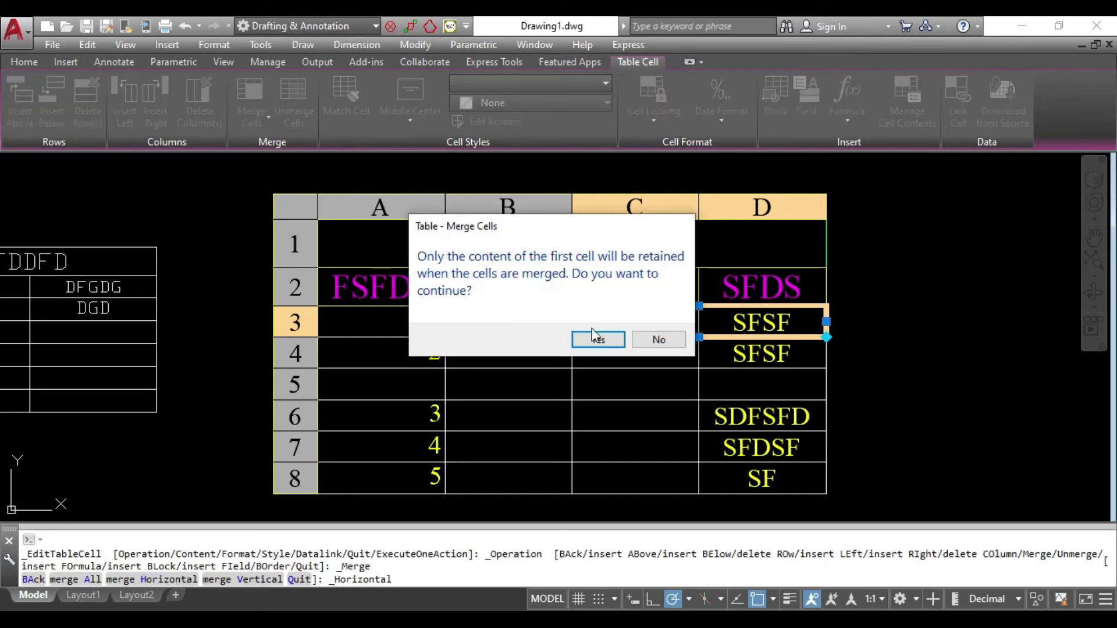
{"action": "left_click", "coordinate": [599, 340]}
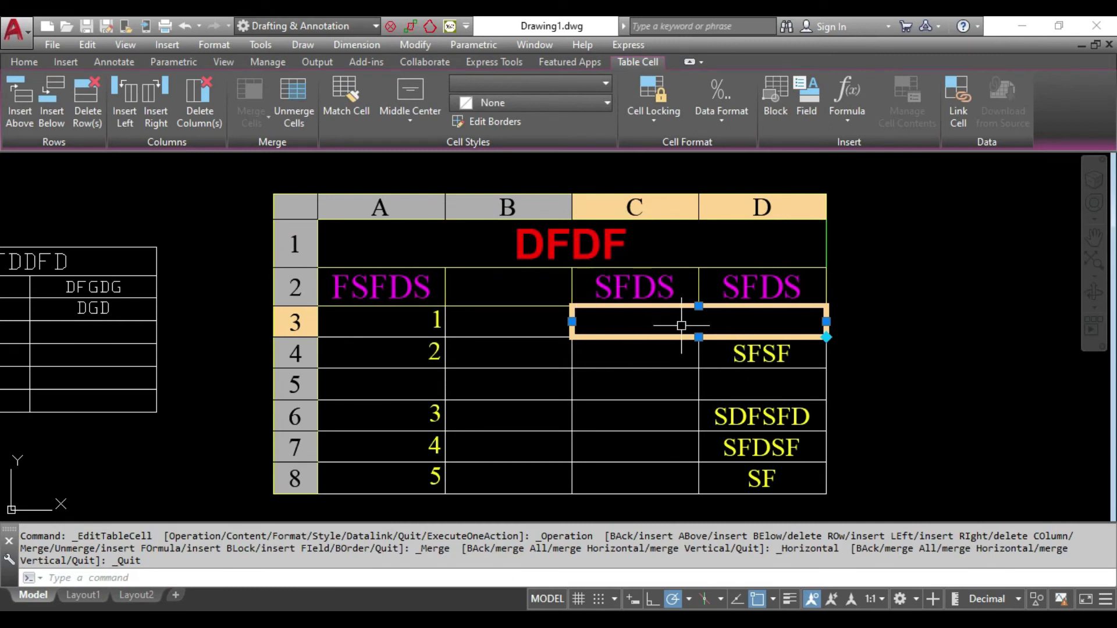
{"action": "left_click", "coordinate": [663, 381]}
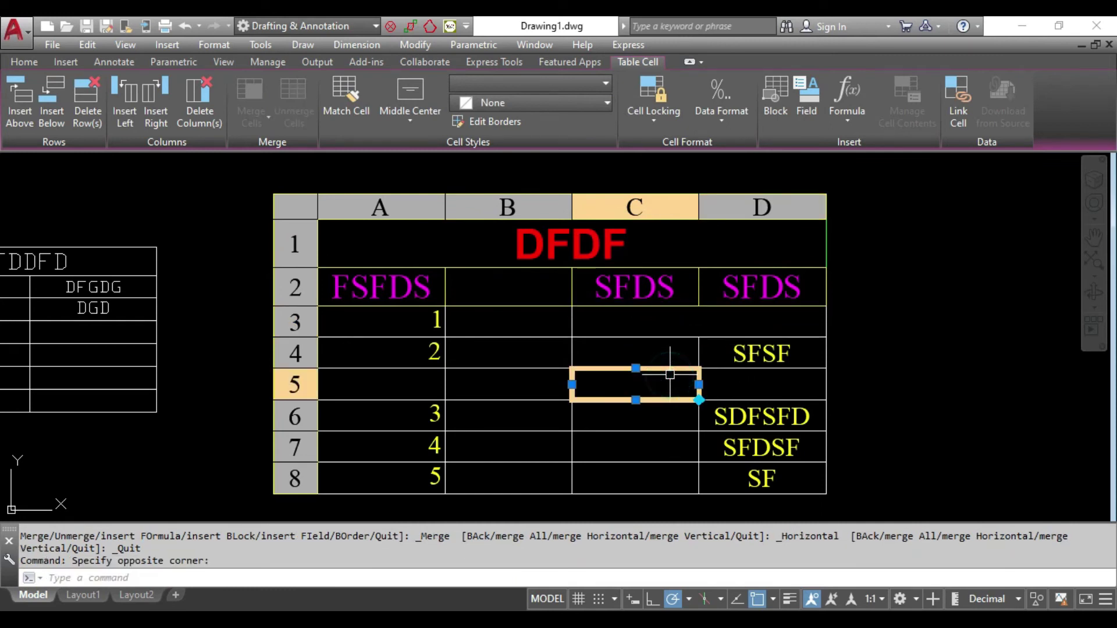
{"action": "left_click", "coordinate": [659, 325]}
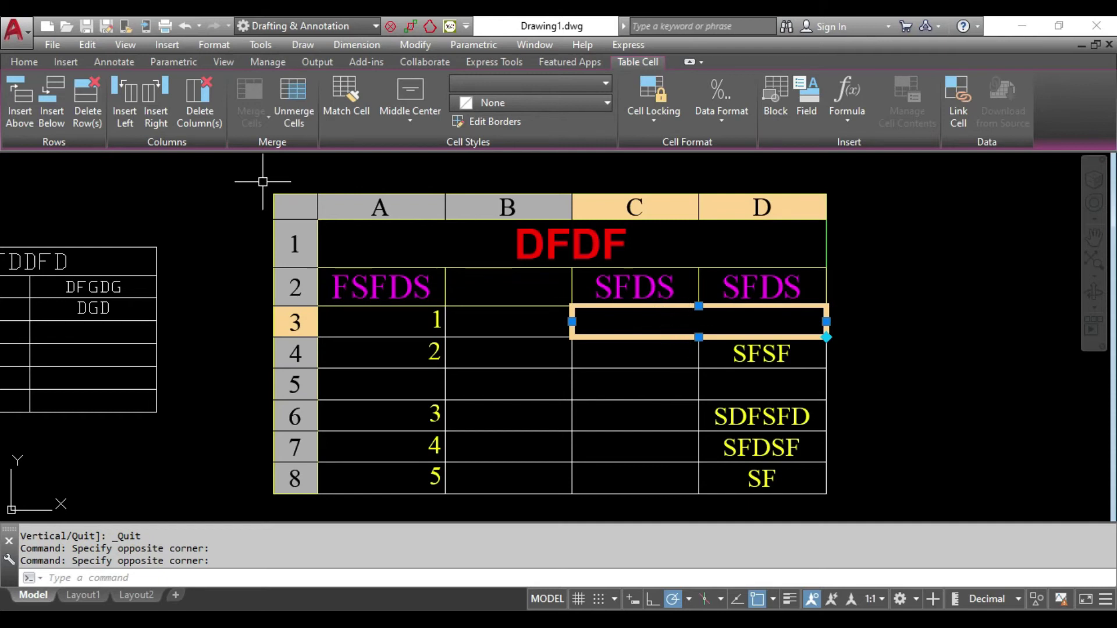
{"action": "left_click", "coordinate": [302, 102]}
Step: Merge cells C3 through C6 by column, then unmerge them again
{"action": "left_click_drag", "start_coordinate": [621, 324], "coordinate": [619, 421]}
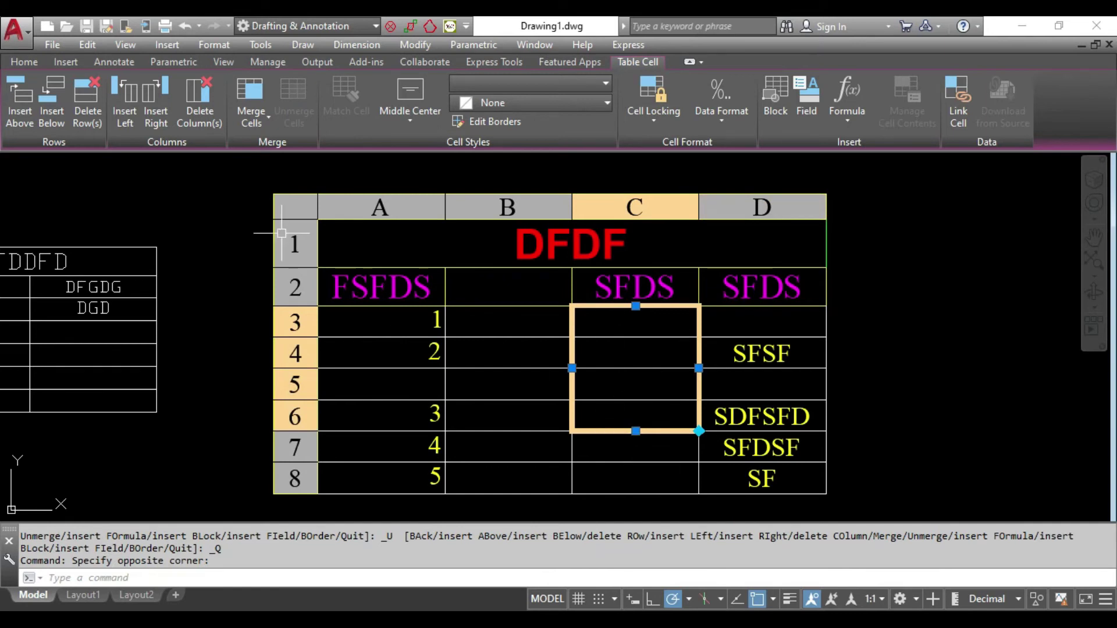
{"action": "left_click", "coordinate": [266, 116]}
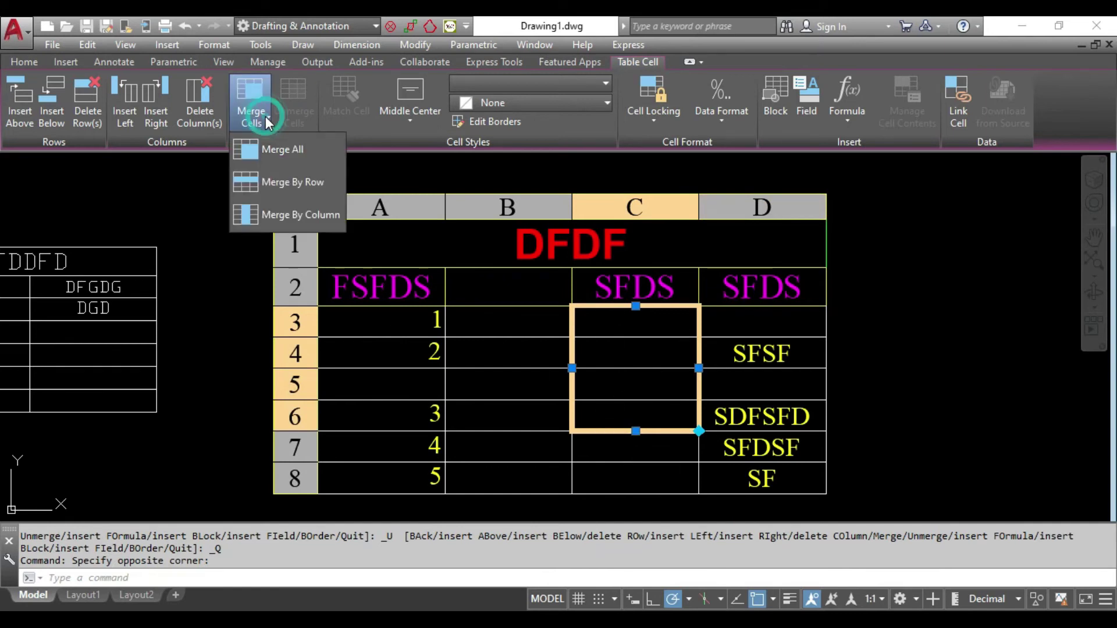
{"action": "left_click", "coordinate": [288, 214]}
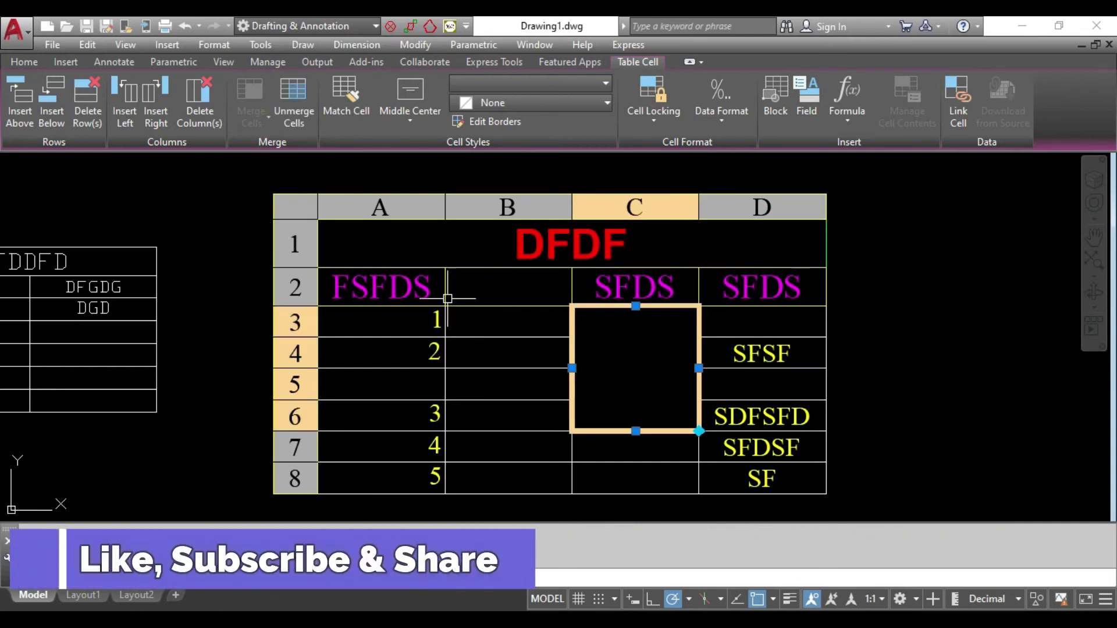
{"action": "left_click", "coordinate": [299, 121]}
{"action": "middle_click_drag", "start_coordinate": [743, 444], "coordinate": [769, 423]}
{"action": "scroll", "coordinate": [500, 396], "scroll_direction": "up", "scroll_amount": 2}
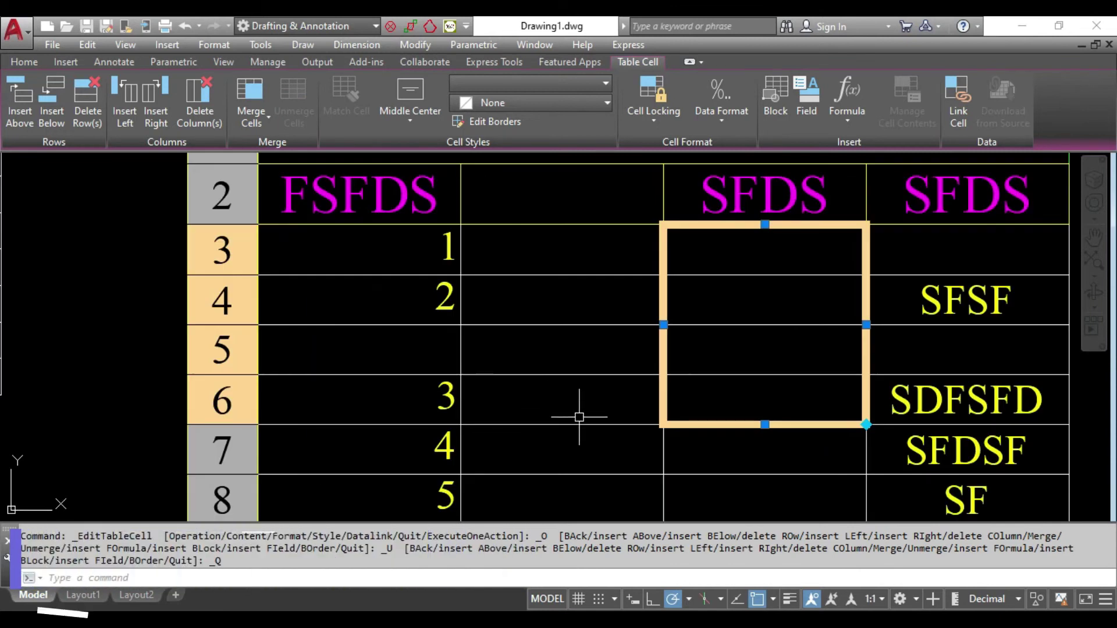
{"action": "scroll", "coordinate": [505, 357], "scroll_direction": "down", "scroll_amount": 2}
{"action": "middle_click_drag", "start_coordinate": [413, 233], "coordinate": [377, 273]}
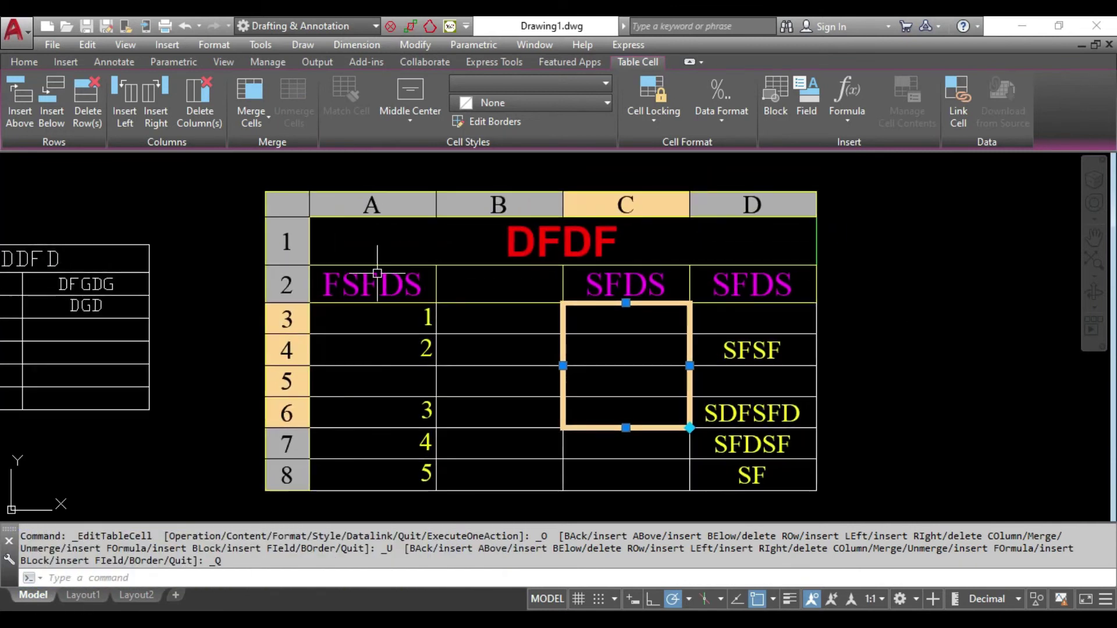
Step: Align cell A3's value 1 Middle Center and pick up its formatting with Match Cell
{"action": "left_click", "coordinate": [386, 322]}
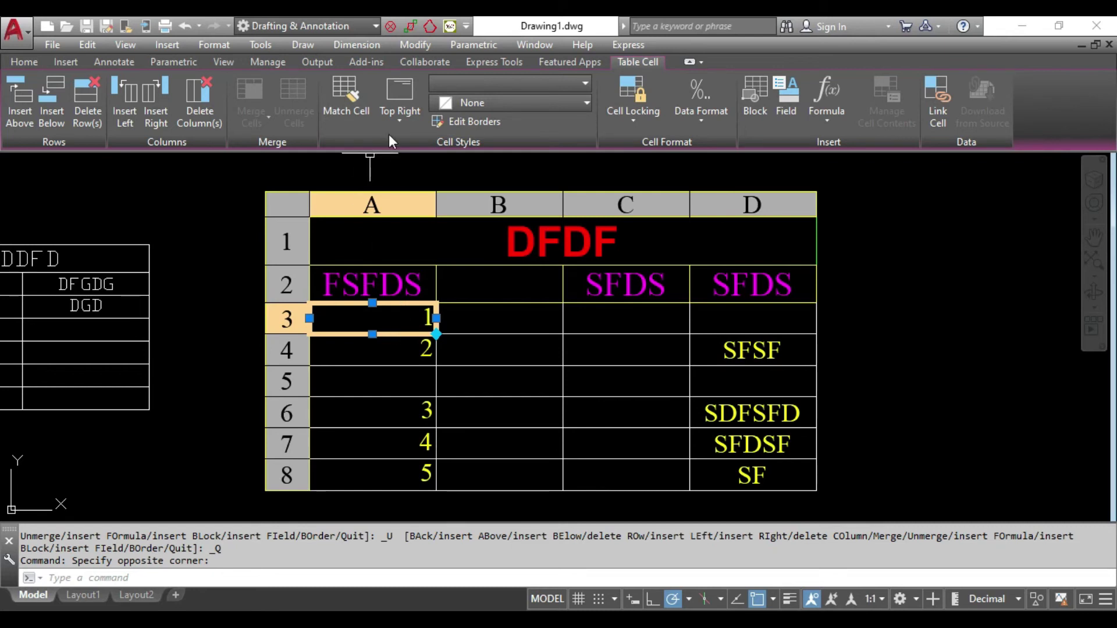
{"action": "left_click", "coordinate": [415, 123]}
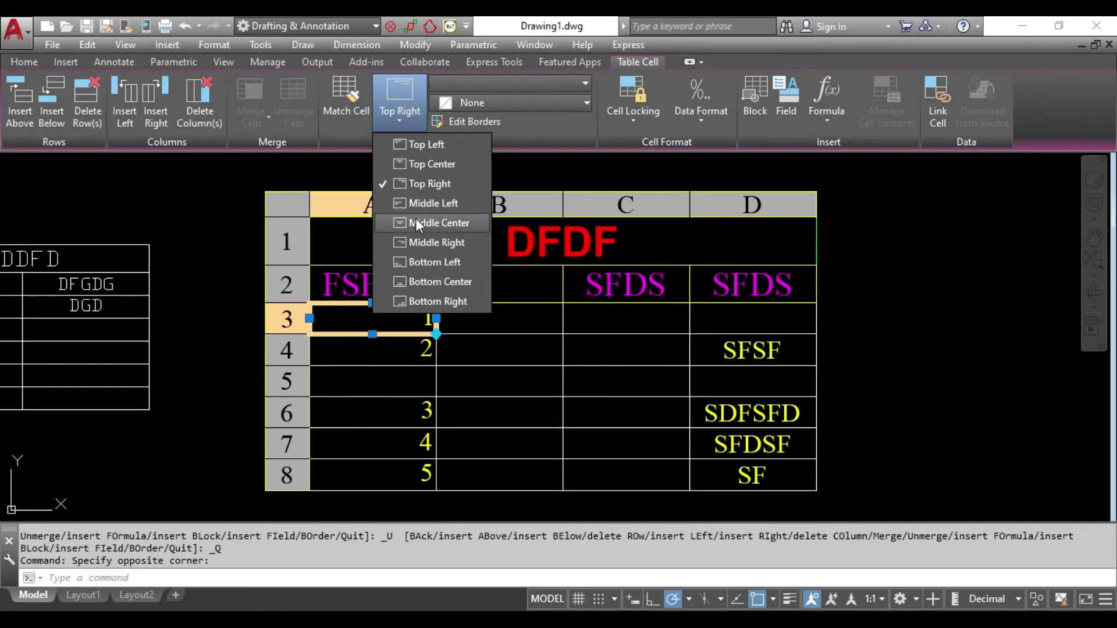
{"action": "left_click", "coordinate": [416, 221]}
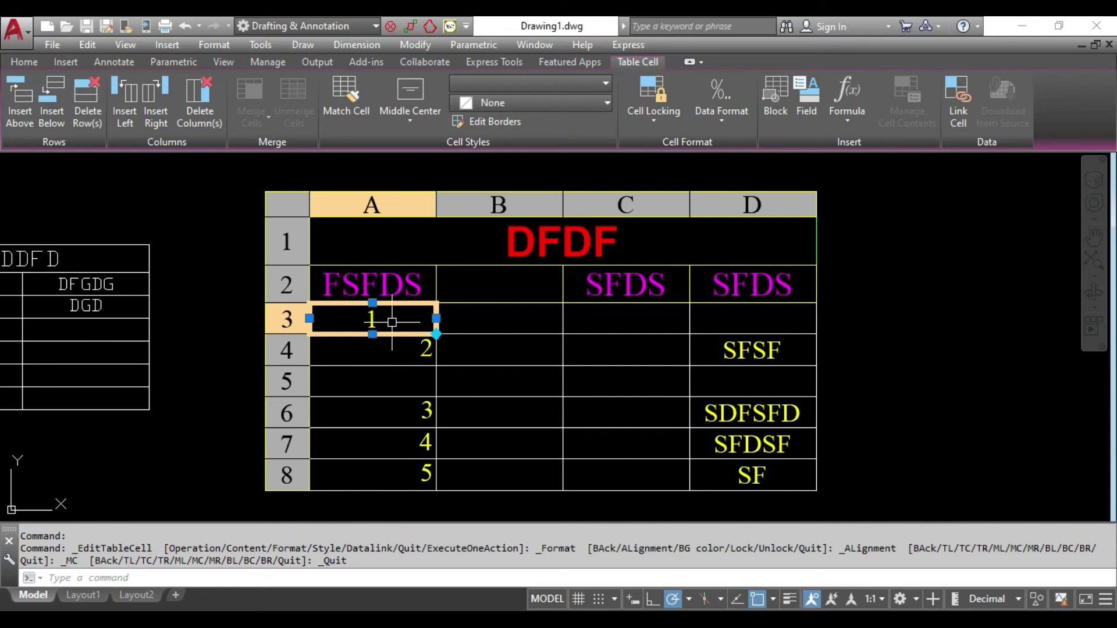
{"action": "left_click", "coordinate": [346, 93]}
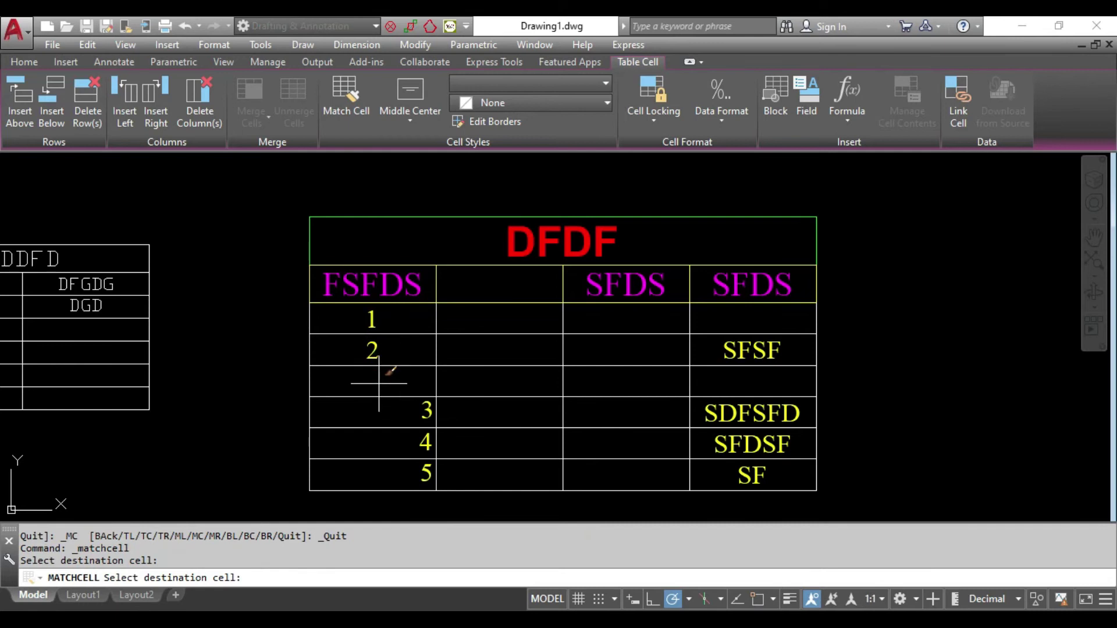
Step: Copy A3's centred alignment to the cells holding 3, 4 and 5
{"action": "left_click", "coordinate": [376, 410]}
{"action": "left_click", "coordinate": [375, 443]}
{"action": "left_click", "coordinate": [378, 472]}
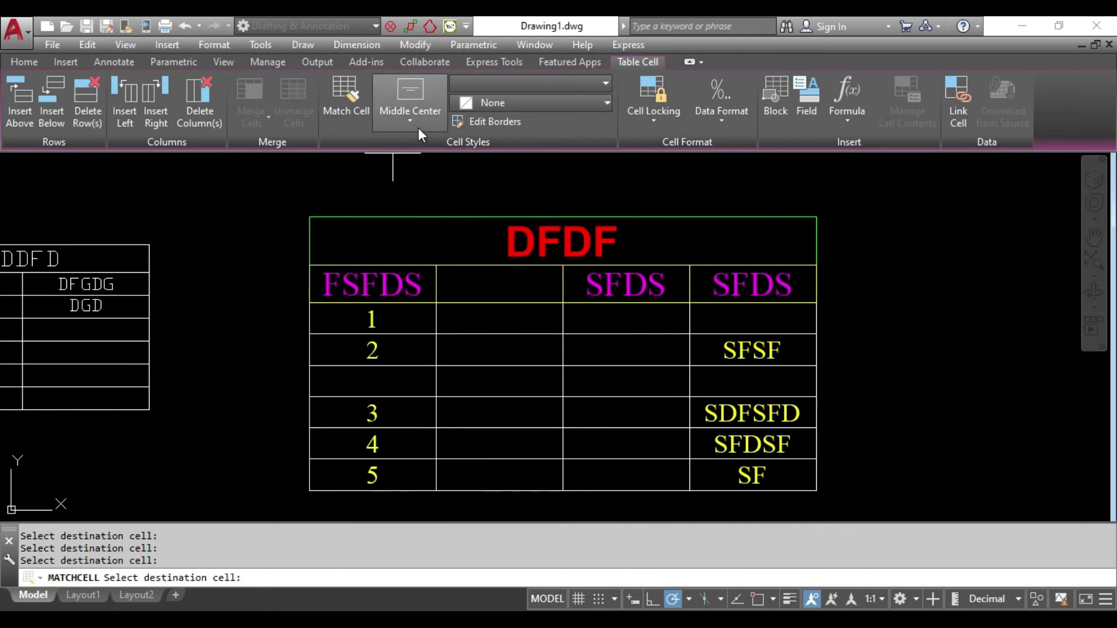
{"action": "left_click", "coordinate": [415, 119]}
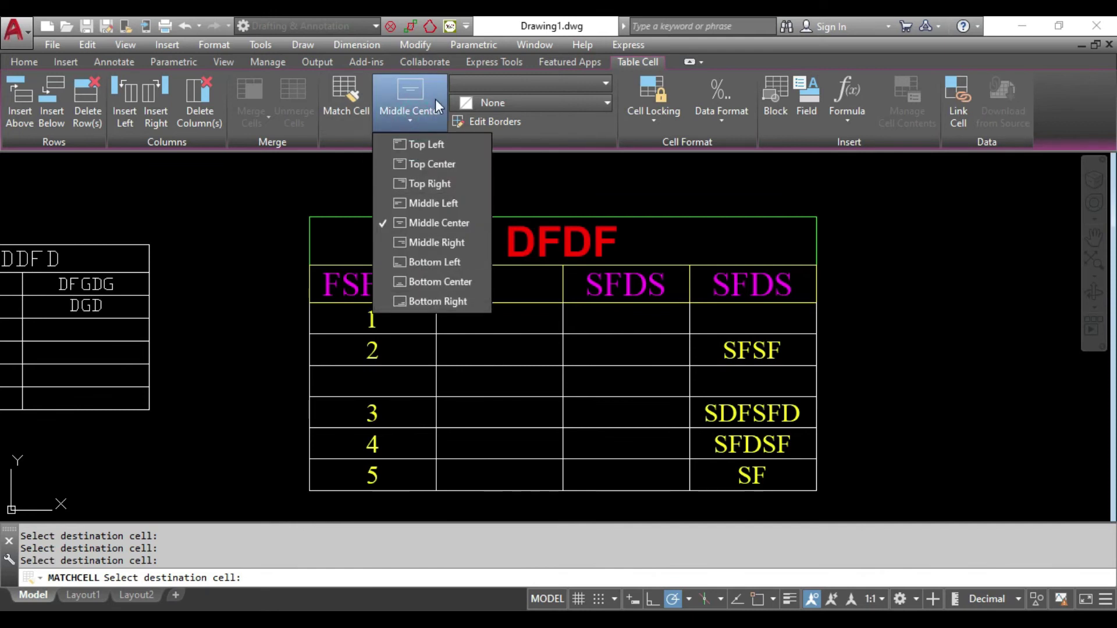
{"action": "left_click", "coordinate": [435, 100]}
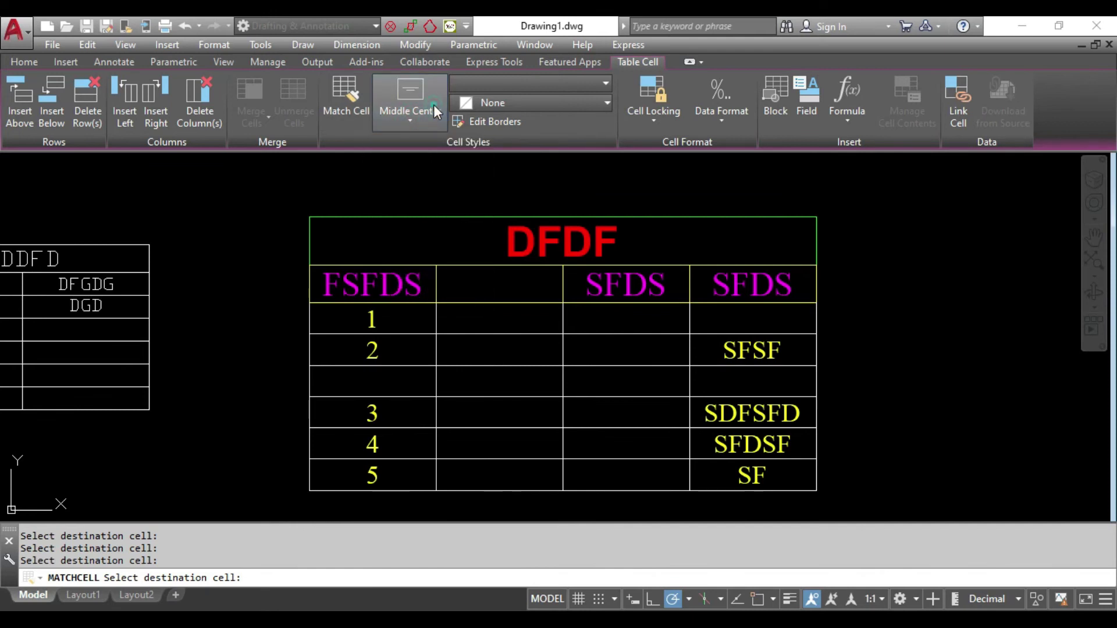
{"action": "key", "text": "Return"}
{"action": "left_click", "coordinate": [490, 324]}
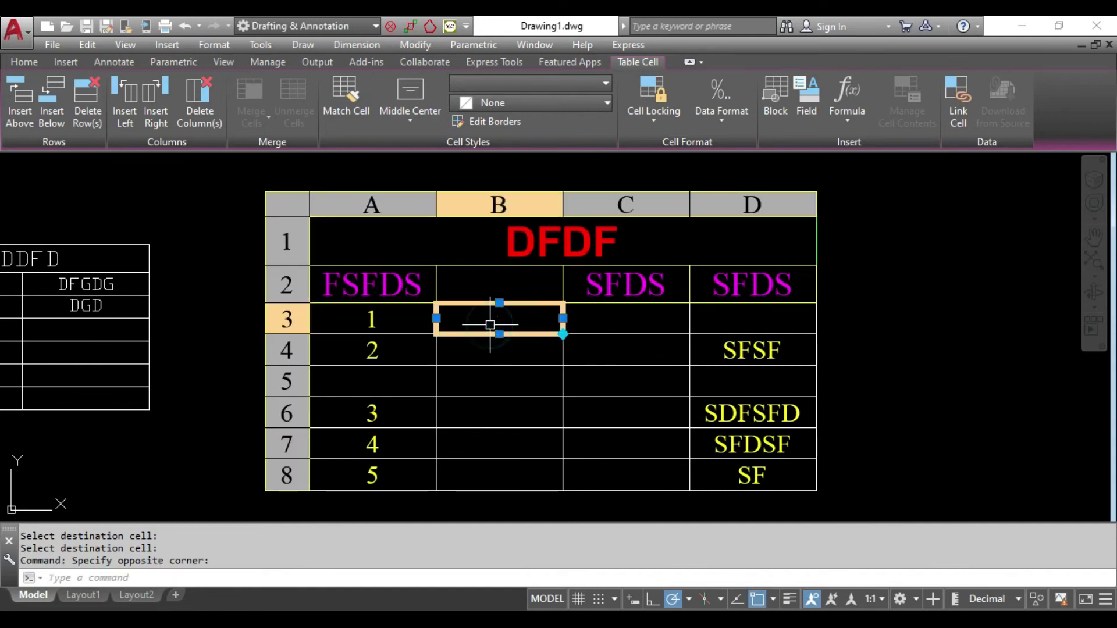
{"action": "left_click", "coordinate": [515, 82]}
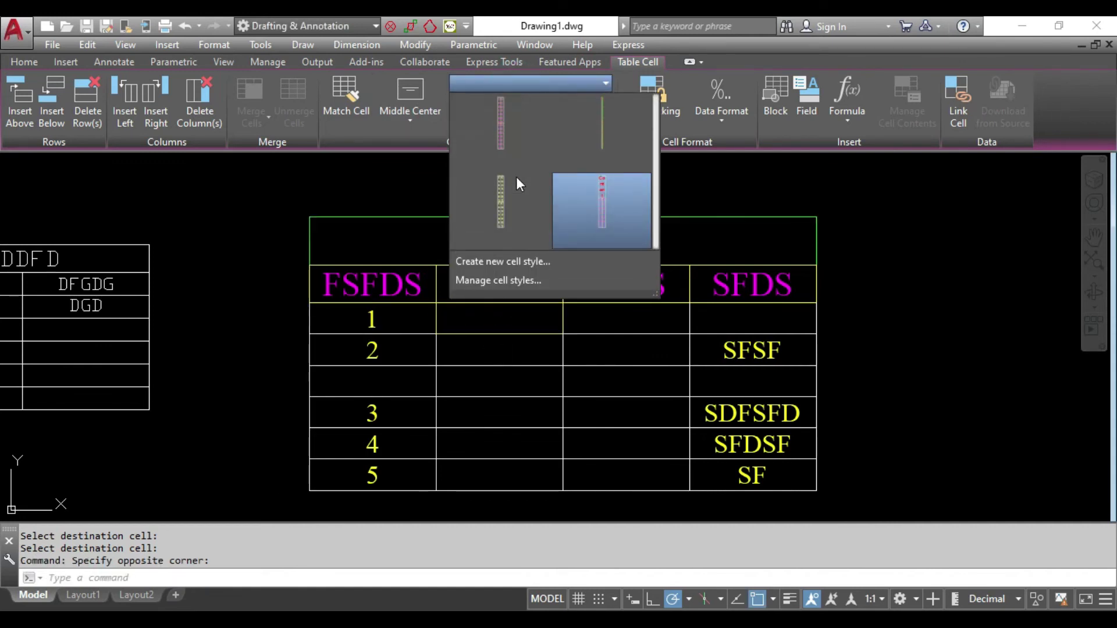
{"action": "left_click", "coordinate": [619, 192]}
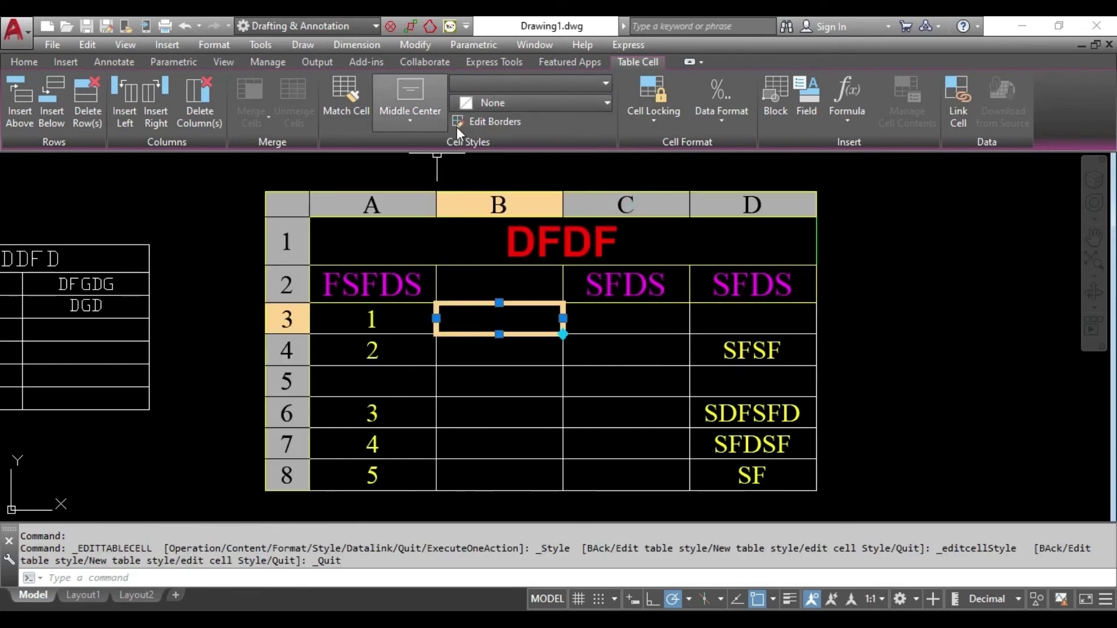
{"action": "left_click", "coordinate": [574, 103]}
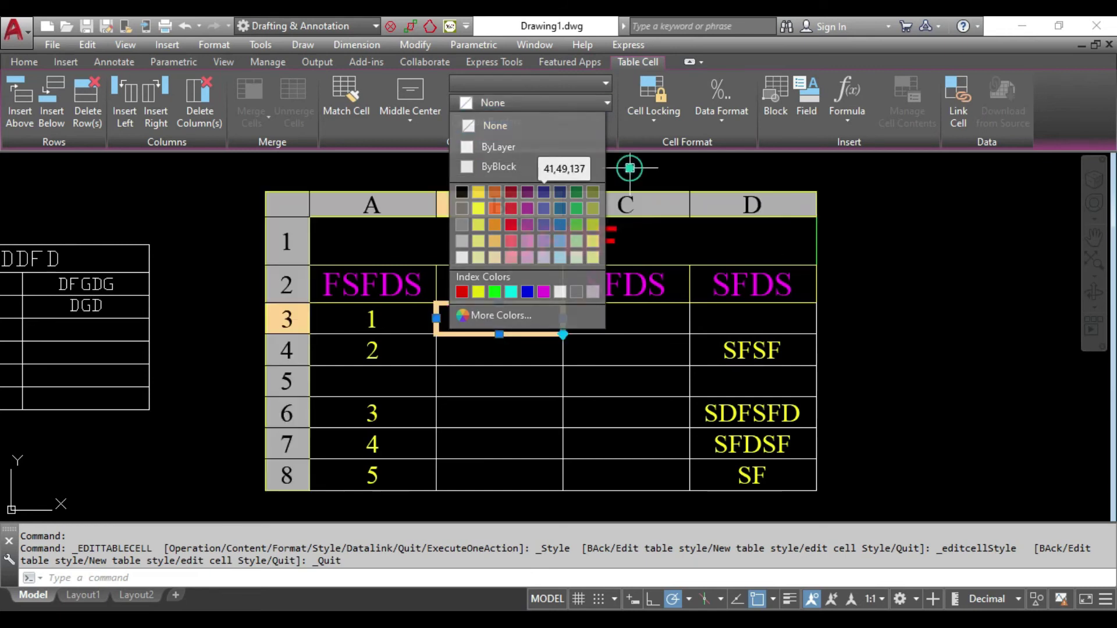
{"action": "key", "text": "Escape"}
Step: Give cell B3 a green 0.53 mm outside border
{"action": "left_click", "coordinate": [472, 124]}
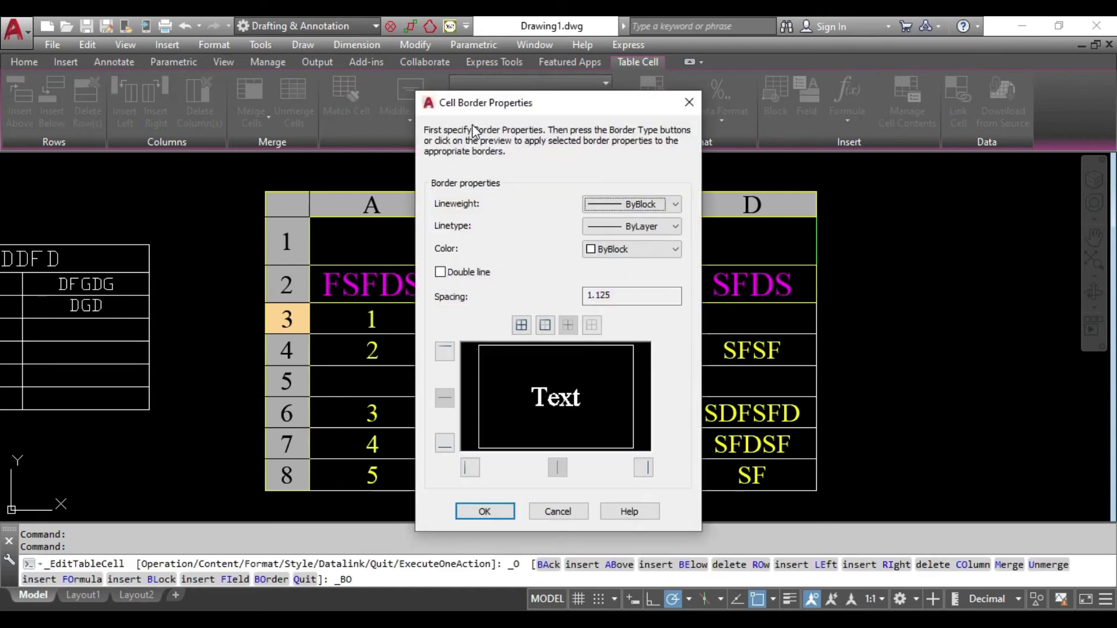
{"action": "left_click", "coordinate": [544, 333]}
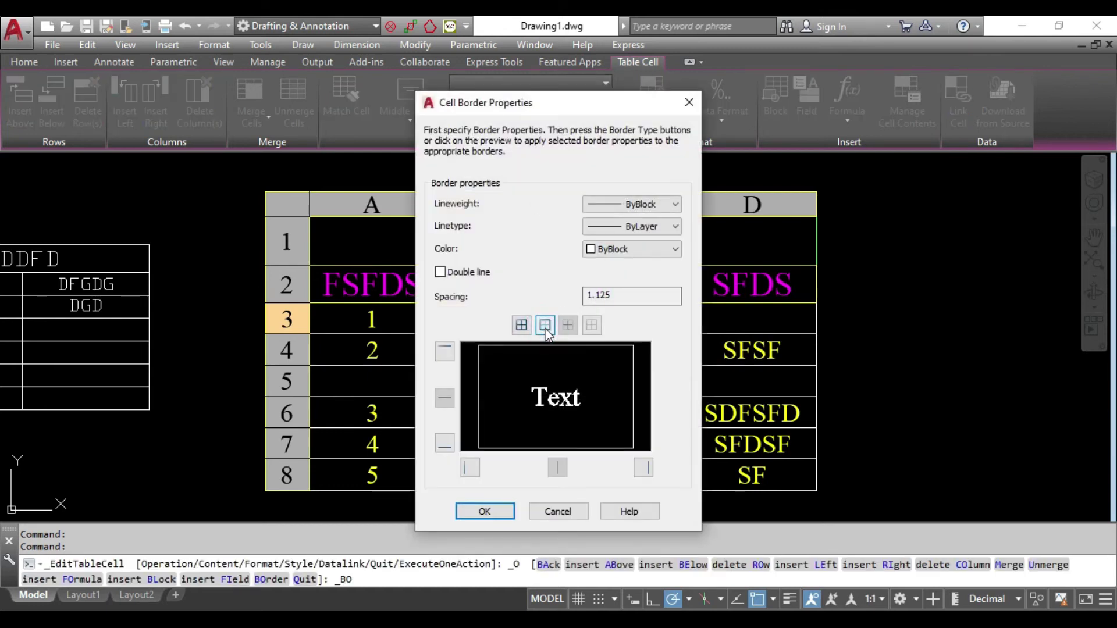
{"action": "left_click", "coordinate": [637, 201]}
{"action": "left_click", "coordinate": [634, 404]}
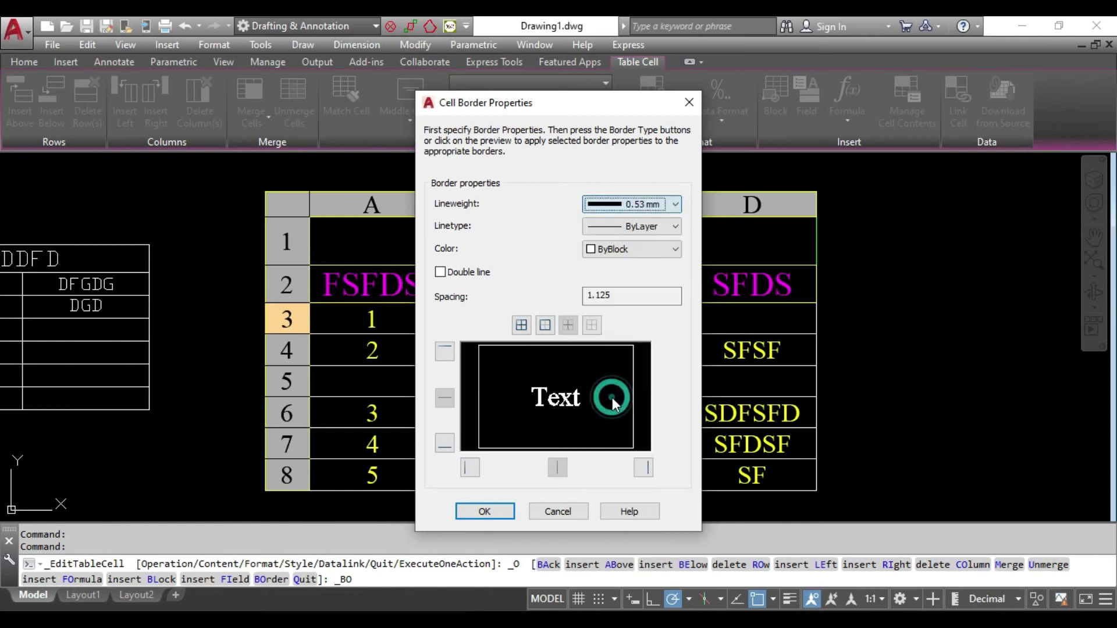
{"action": "left_click", "coordinate": [625, 227]}
{"action": "left_click", "coordinate": [620, 250]}
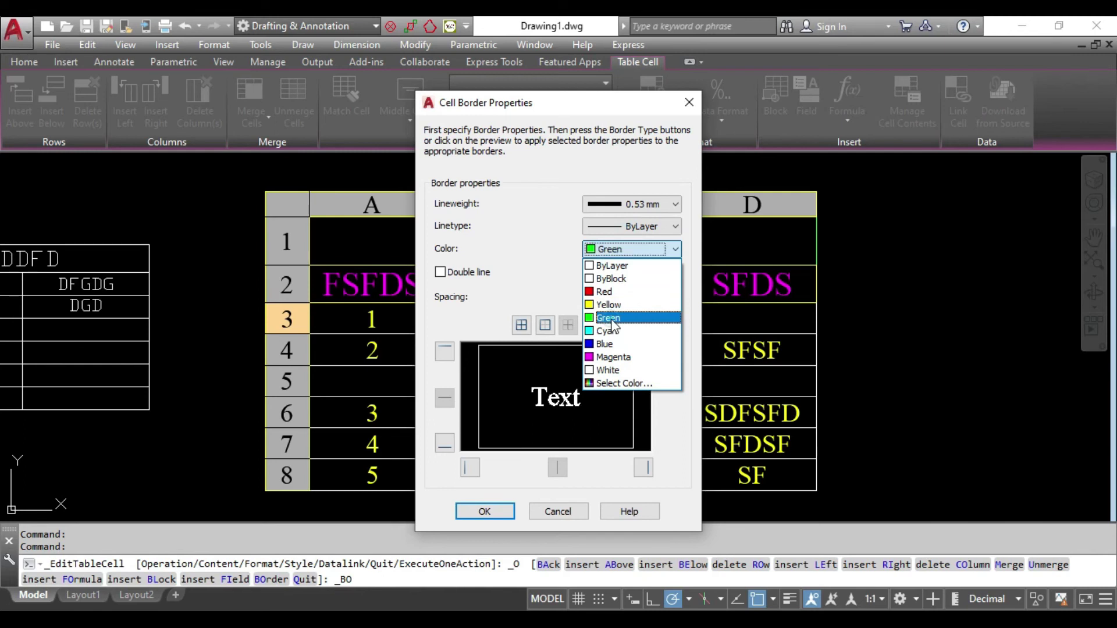
{"action": "left_click", "coordinate": [608, 318]}
{"action": "left_click", "coordinate": [485, 512]}
Step: Redo cell B3's border as a green double-line outline
{"action": "left_click", "coordinate": [610, 332]}
{"action": "left_click", "coordinate": [531, 317]}
{"action": "left_click", "coordinate": [505, 168]}
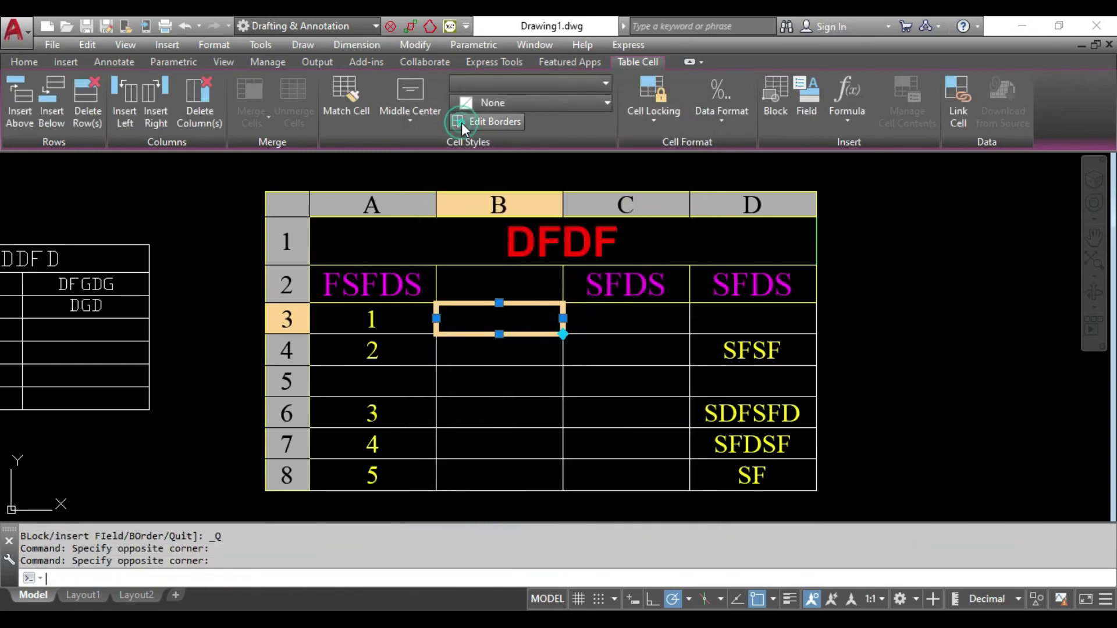
{"action": "left_click", "coordinate": [462, 124]}
{"action": "left_click", "coordinate": [456, 275]}
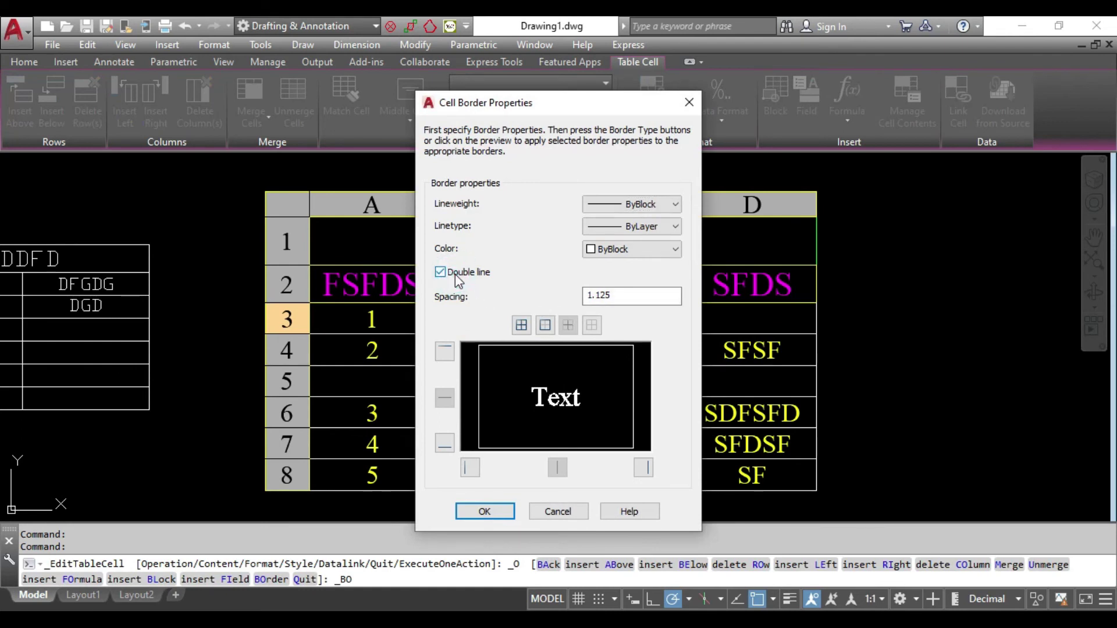
{"action": "left_click", "coordinate": [639, 250]}
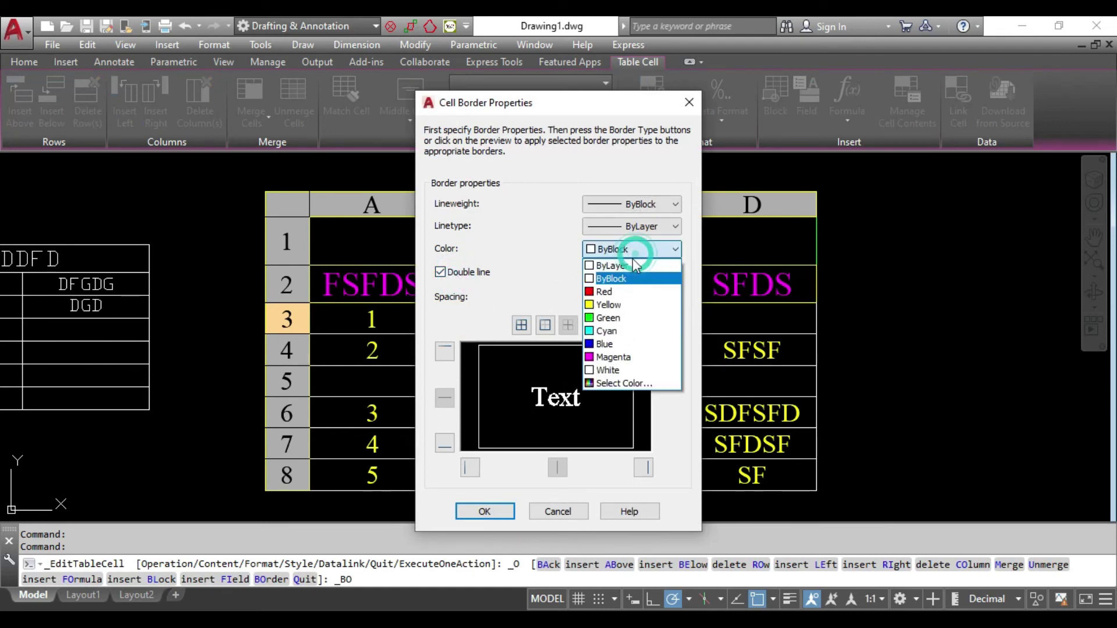
{"action": "left_click", "coordinate": [623, 318]}
{"action": "left_click", "coordinate": [545, 326]}
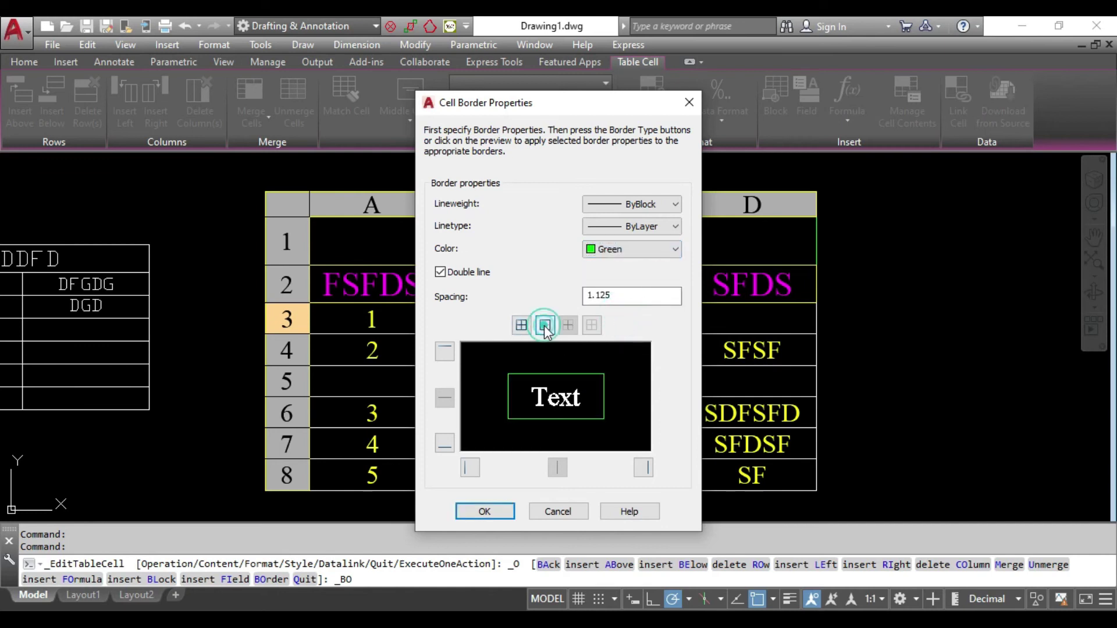
{"action": "left_click", "coordinate": [484, 511]}
{"action": "left_click", "coordinate": [555, 352]}
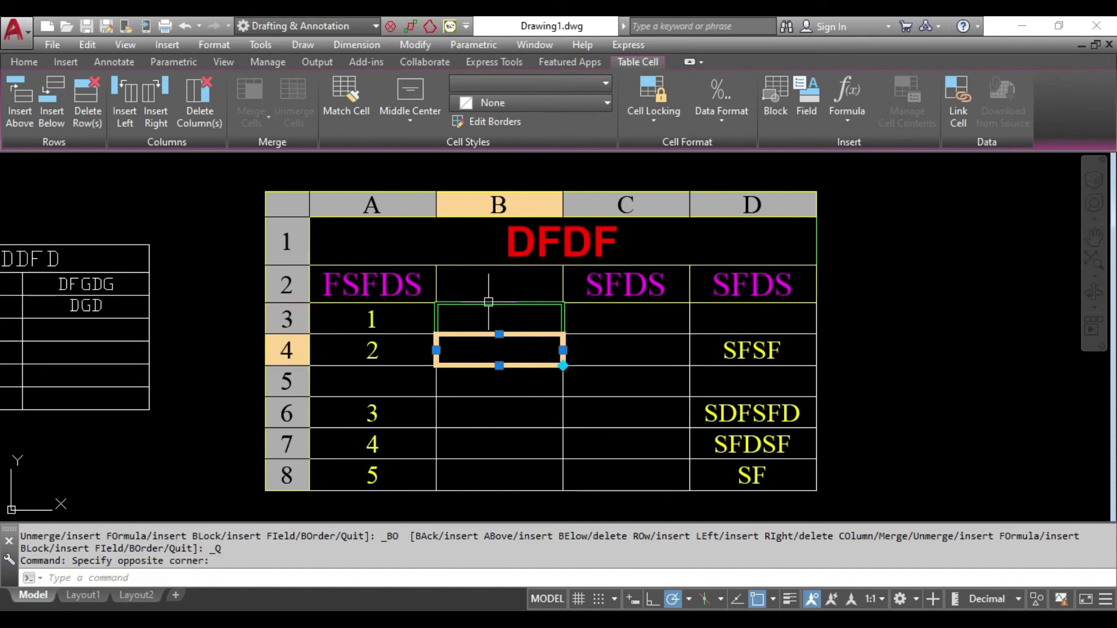
Step: Lock the content of cell D4 holding SFSF
{"action": "left_click", "coordinate": [615, 321]}
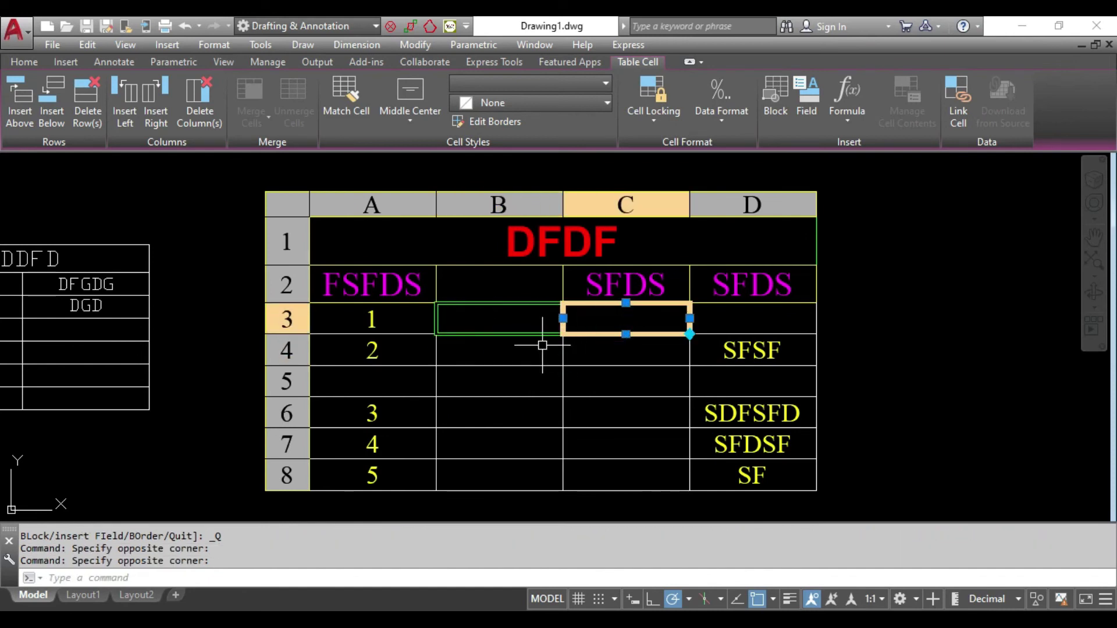
{"action": "middle_click_drag", "start_coordinate": [611, 394], "coordinate": [568, 391]}
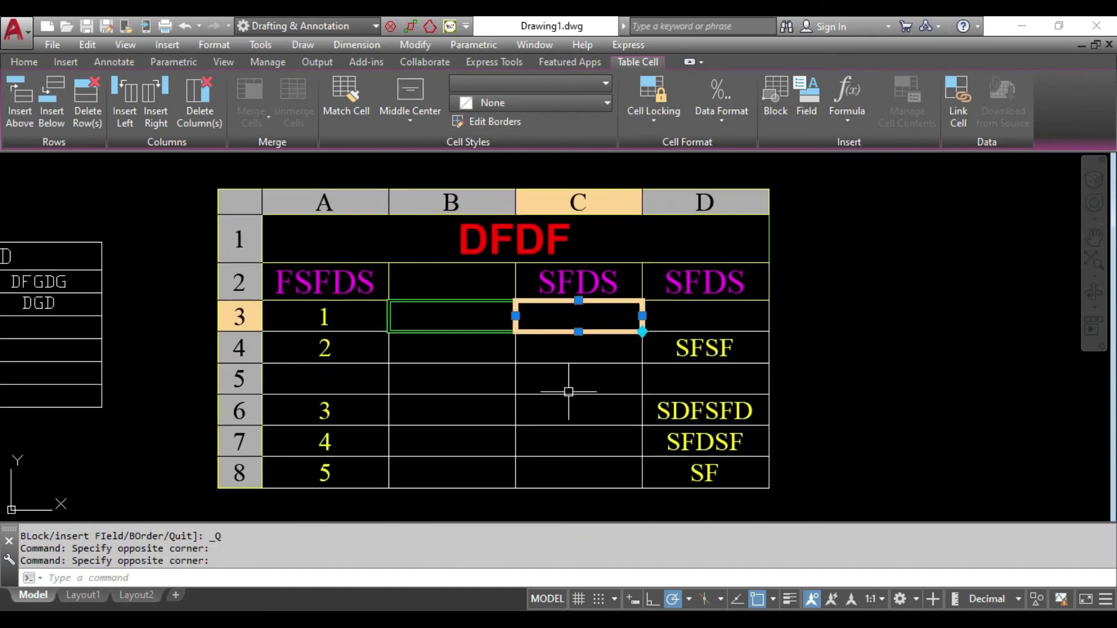
{"action": "left_click", "coordinate": [739, 352]}
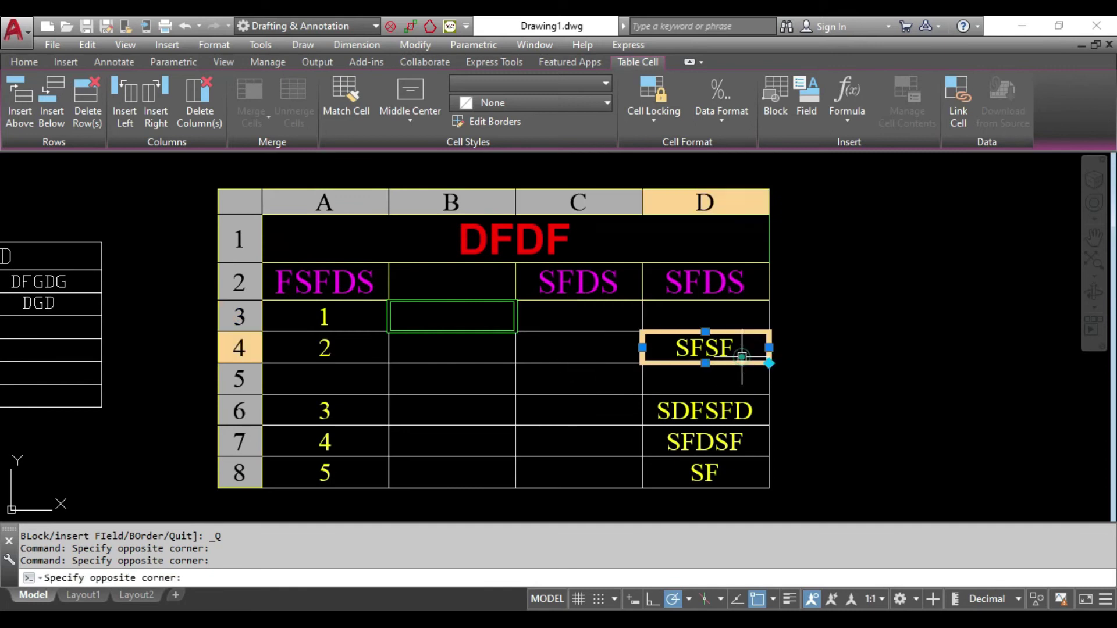
{"action": "left_click", "coordinate": [658, 120]}
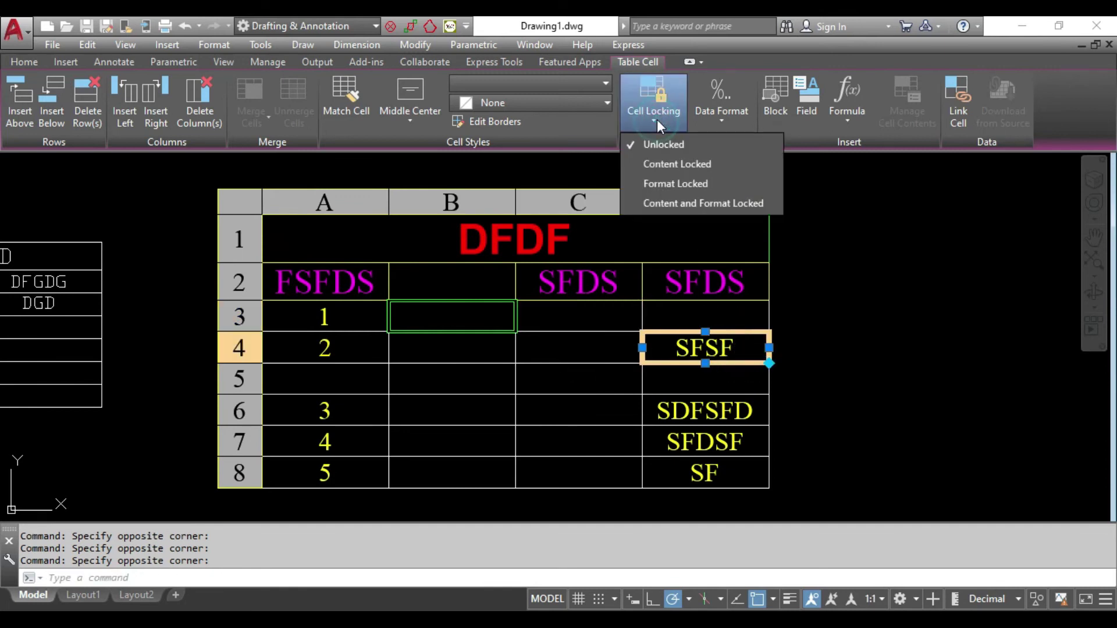
{"action": "left_click", "coordinate": [669, 164]}
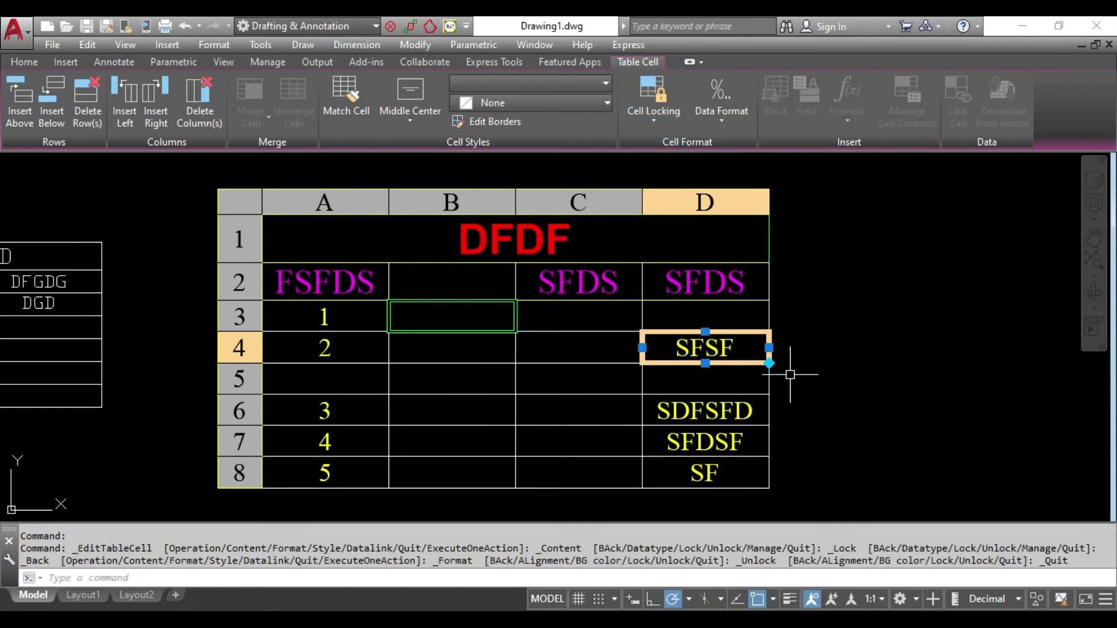
Step: Edit cell D5 to read VFG and trim cell D6 to SDF
{"action": "left_click", "coordinate": [716, 385]}
{"action": "double_click", "coordinate": [716, 385]}
{"action": "type", "text": "FG"}
{"action": "left_click", "coordinate": [717, 408]}
{"action": "double_click", "coordinate": [717, 407]}
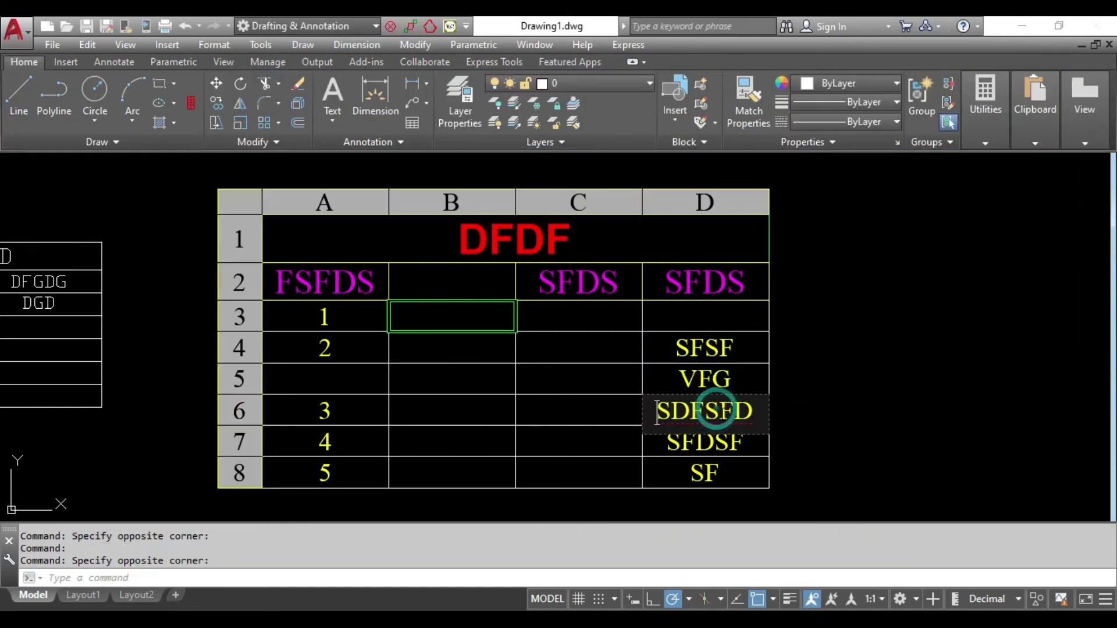
{"action": "left_click", "coordinate": [721, 410]}
{"action": "key", "text": "BackSpace"}
{"action": "key", "text": "BackSpace"}
{"action": "key", "text": "Delete"}
{"action": "left_click", "coordinate": [704, 347]}
Step: Test the locked D4 cell, then unlock its content and format
{"action": "left_click", "coordinate": [704, 344]}
{"action": "mouse_move", "coordinate": [749, 327]}
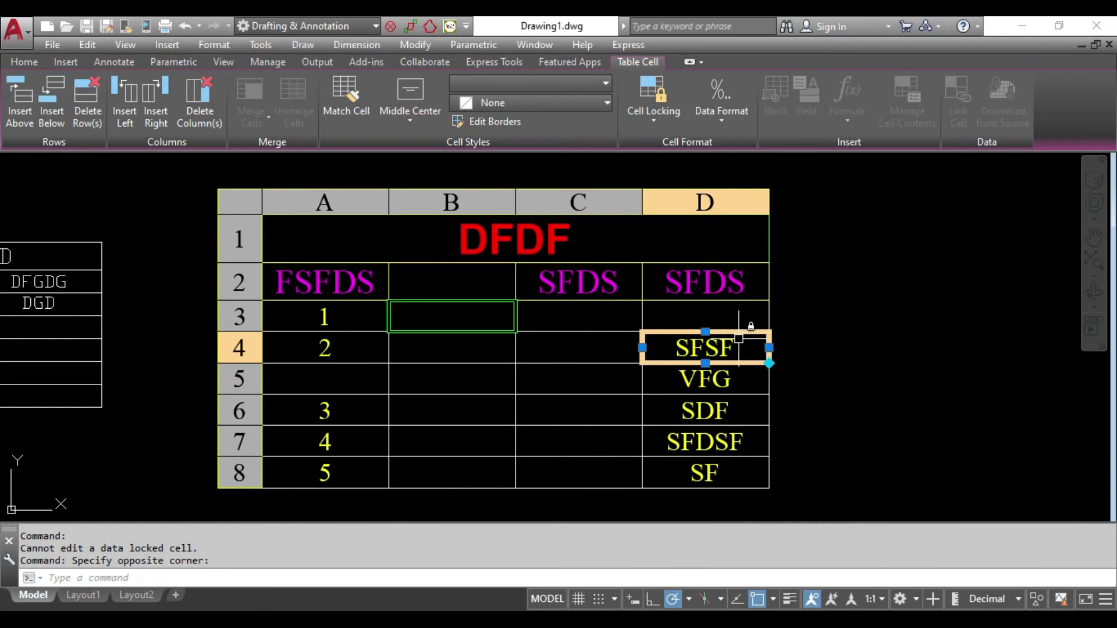
{"action": "left_click", "coordinate": [659, 120]}
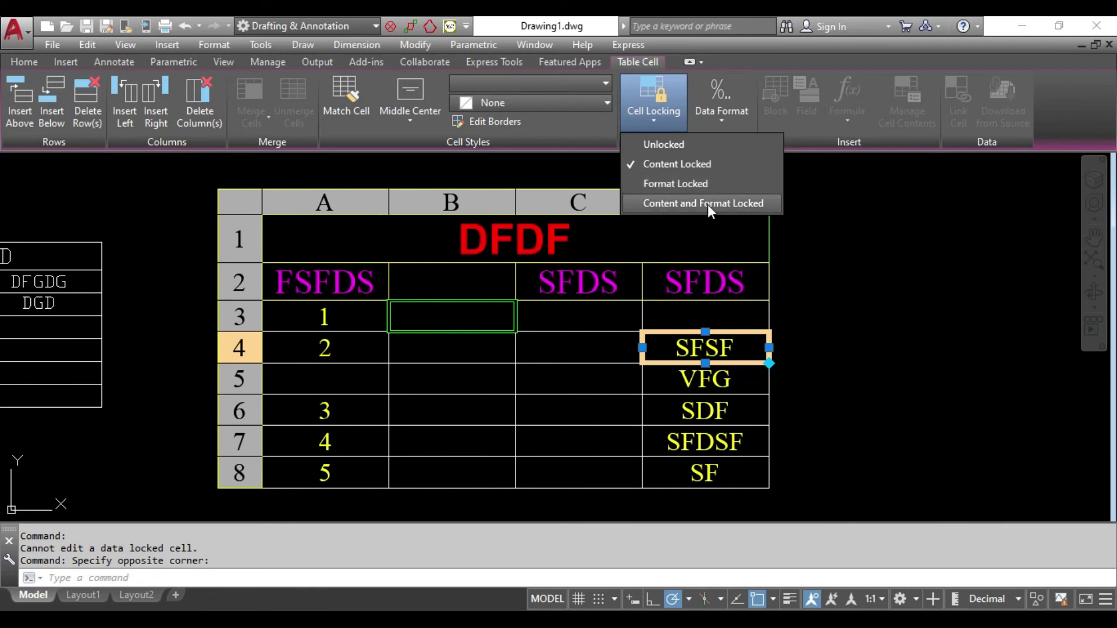
{"action": "left_click", "coordinate": [664, 144]}
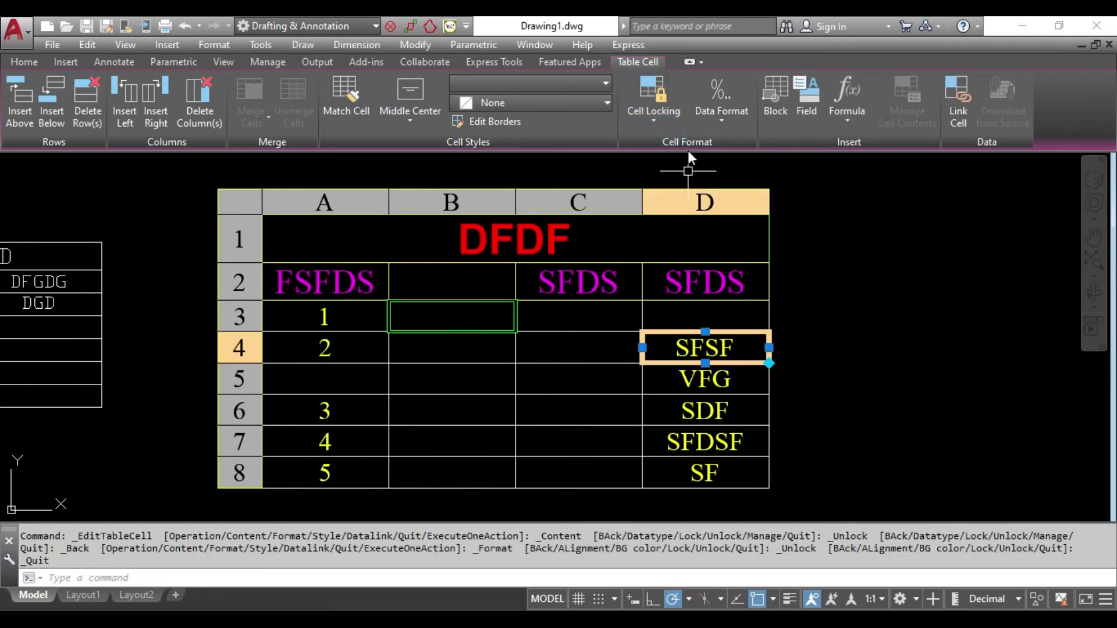
Step: Set cell C5's data format to Currency
{"action": "left_click", "coordinate": [729, 126]}
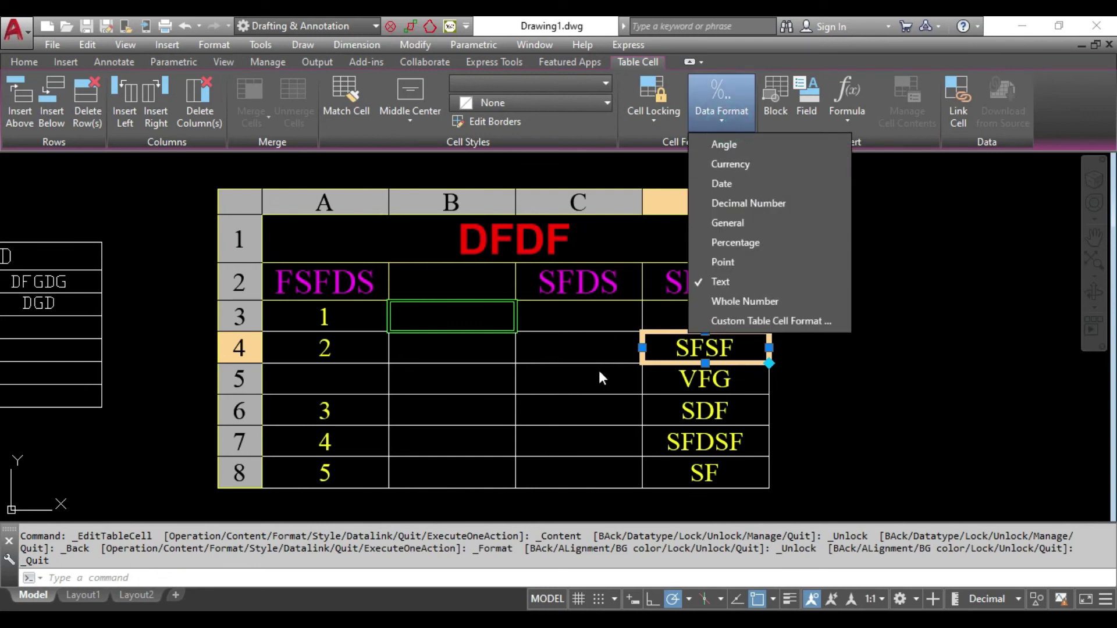
{"action": "left_click", "coordinate": [598, 376]}
{"action": "left_click", "coordinate": [738, 125]}
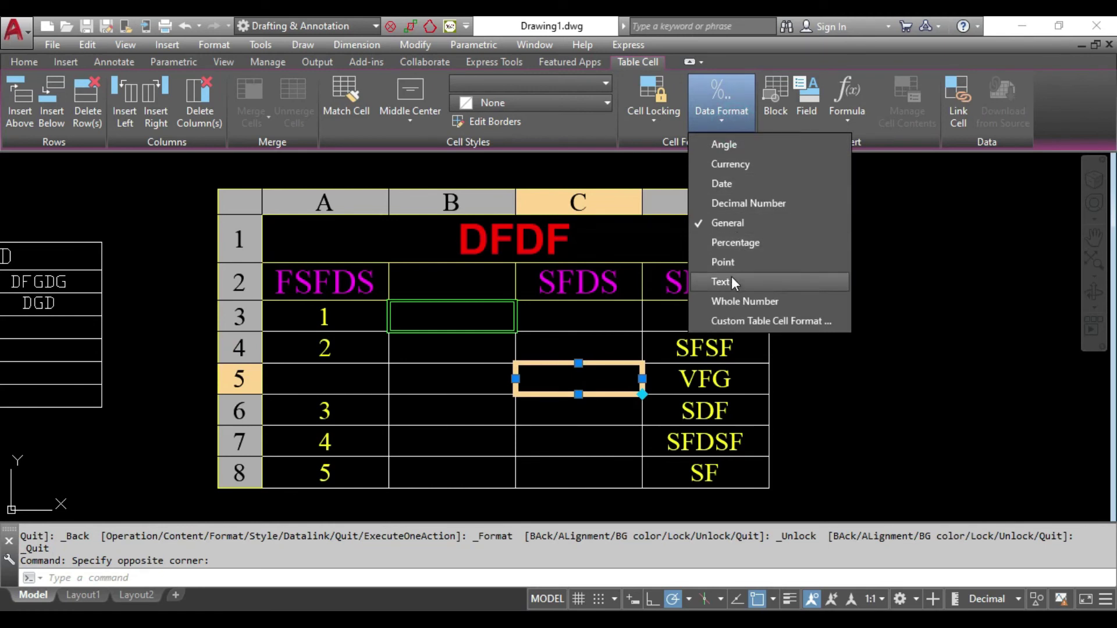
{"action": "left_click", "coordinate": [731, 161]}
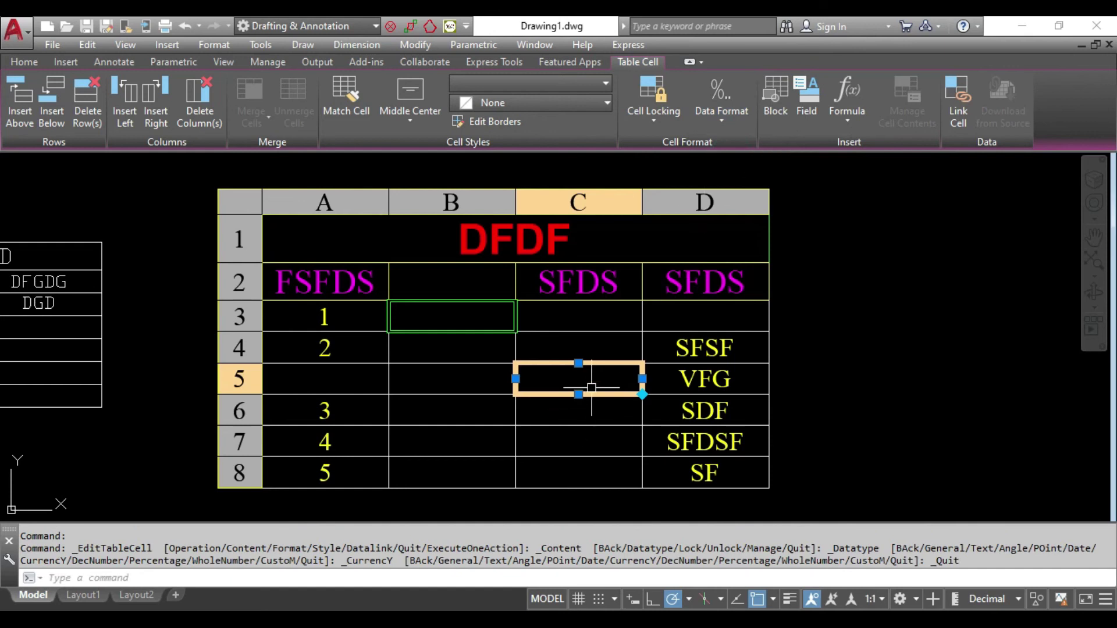
{"action": "type", "text": "H"}
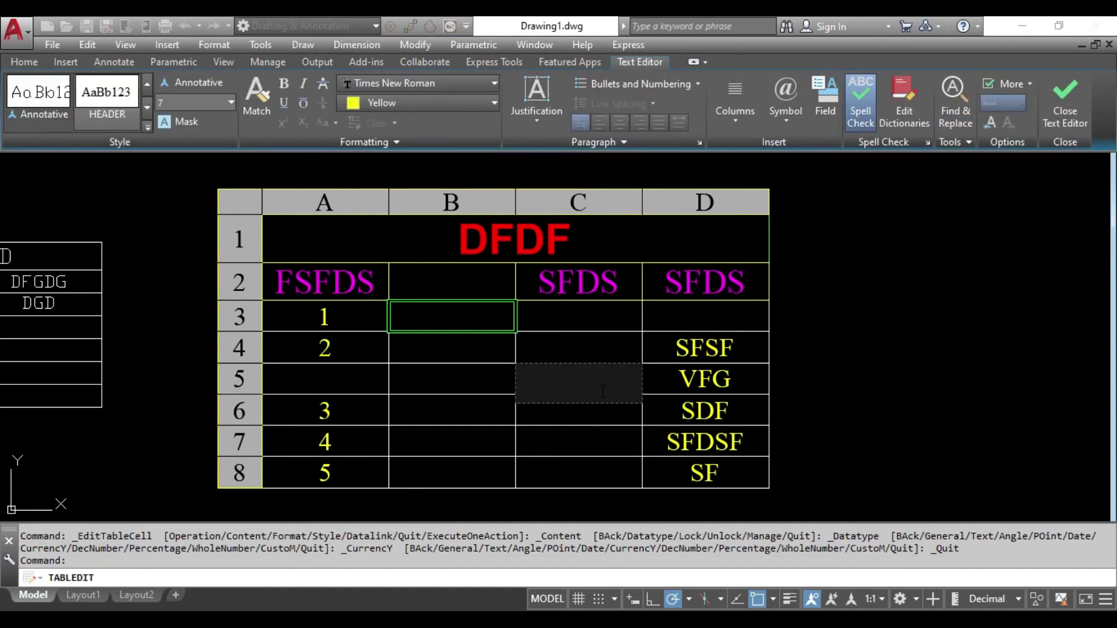
{"action": "left_click", "coordinate": [623, 356]}
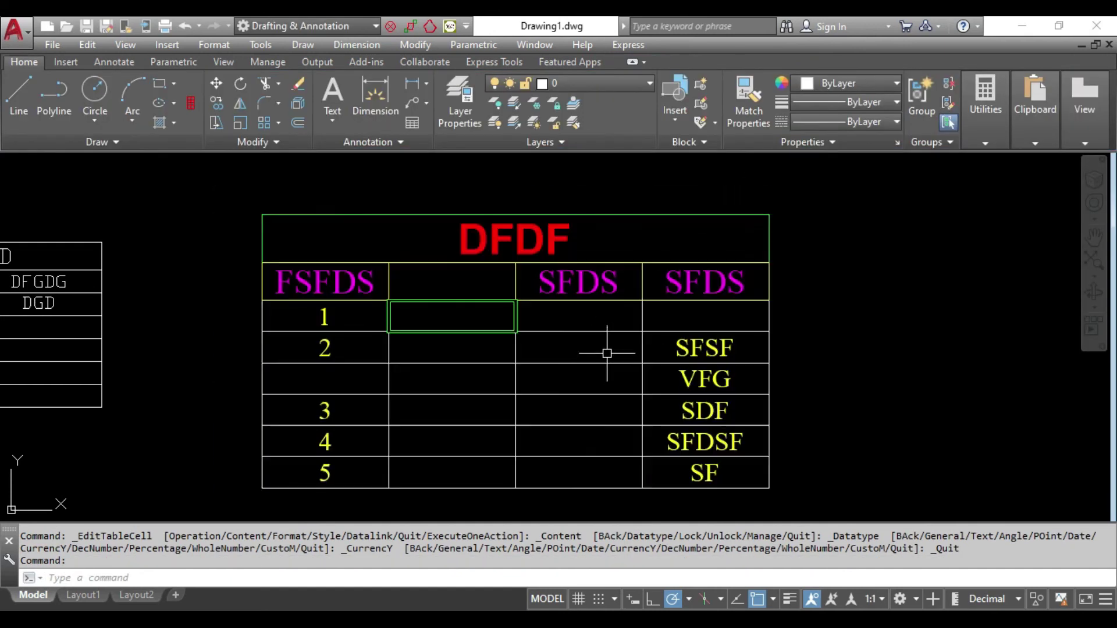
Step: Select empty cell C4 and start inserting a block into it
{"action": "left_click", "coordinate": [605, 356]}
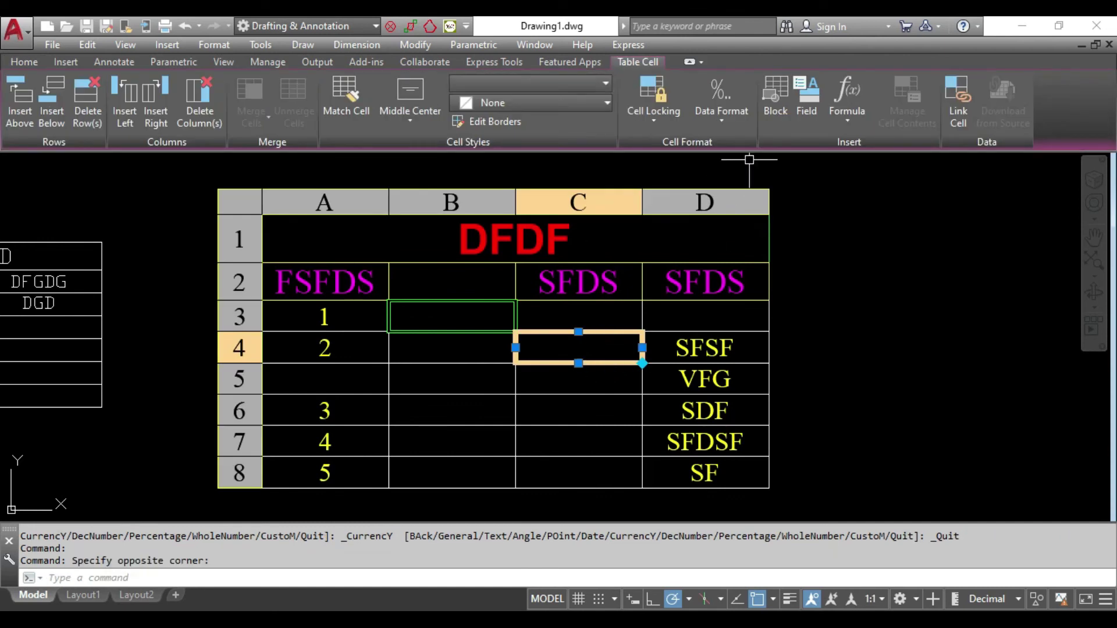
{"action": "left_click", "coordinate": [770, 120]}
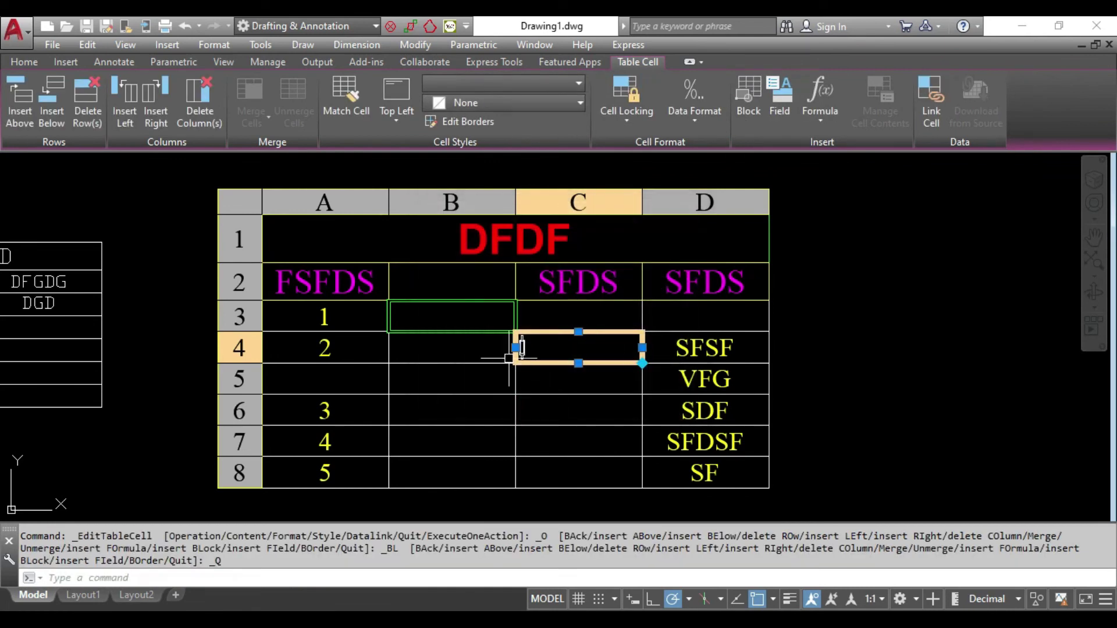
{"action": "scroll", "coordinate": [518, 341], "scroll_direction": "up", "scroll_amount": 5}
{"action": "scroll", "coordinate": [542, 328], "scroll_direction": "down", "scroll_amount": 4}
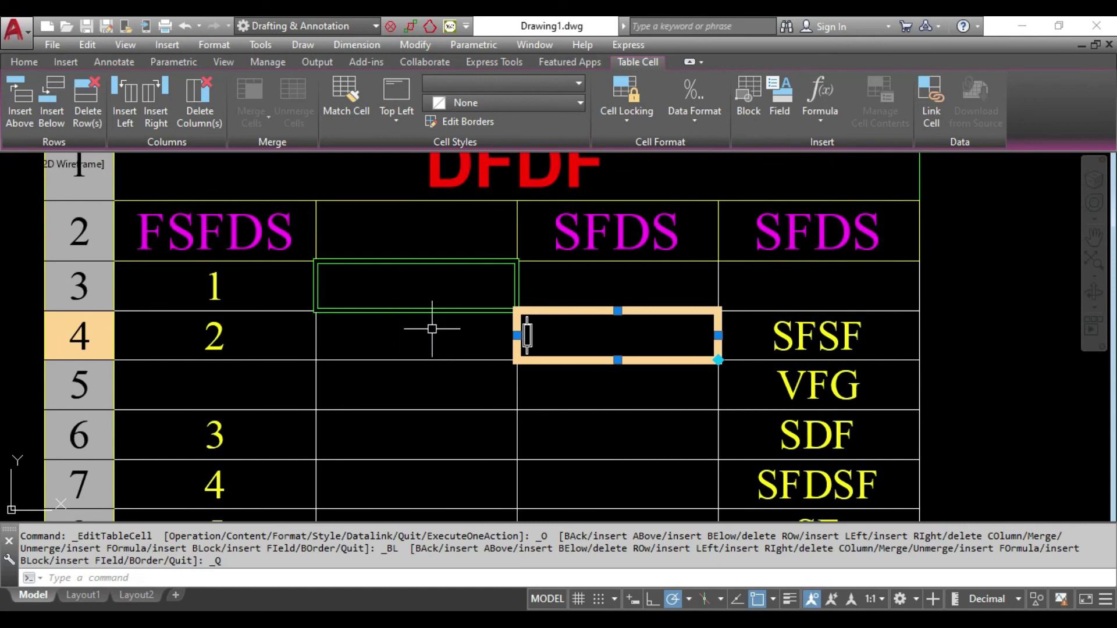
{"action": "scroll", "coordinate": [474, 329], "scroll_direction": "down", "scroll_amount": 4}
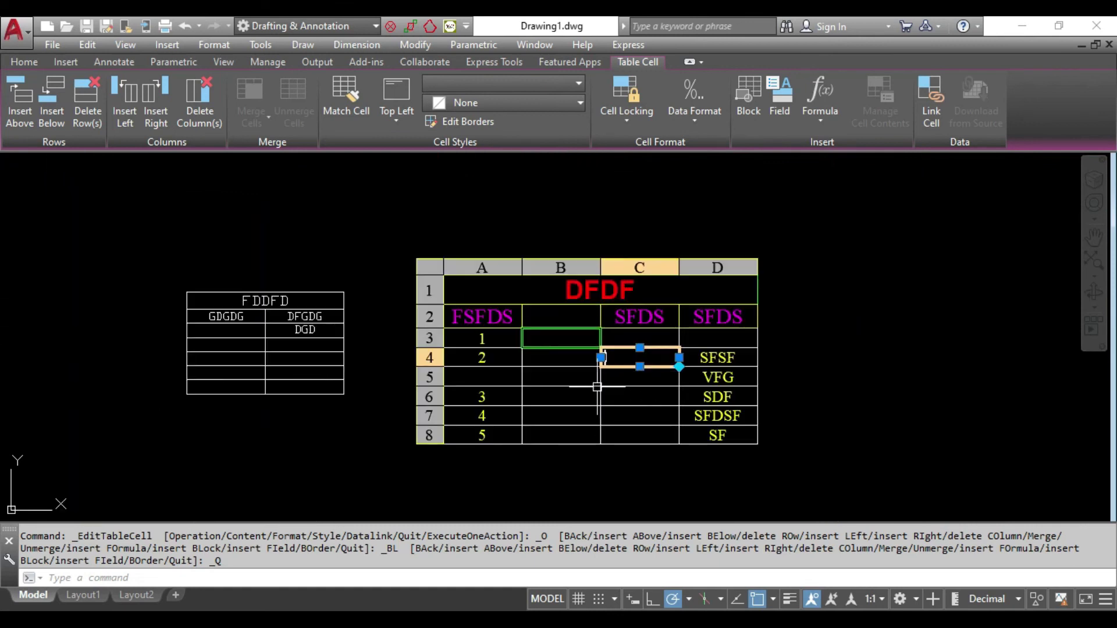
{"action": "scroll", "coordinate": [599, 374], "scroll_direction": "up", "scroll_amount": 4}
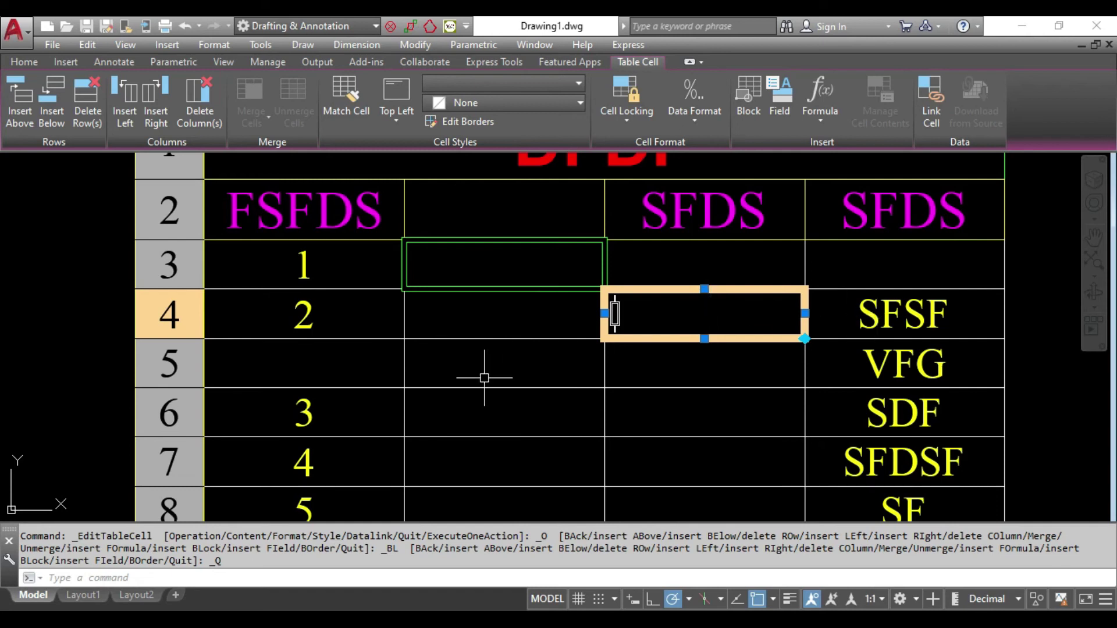
{"action": "scroll", "coordinate": [484, 377], "scroll_direction": "down", "scroll_amount": 1}
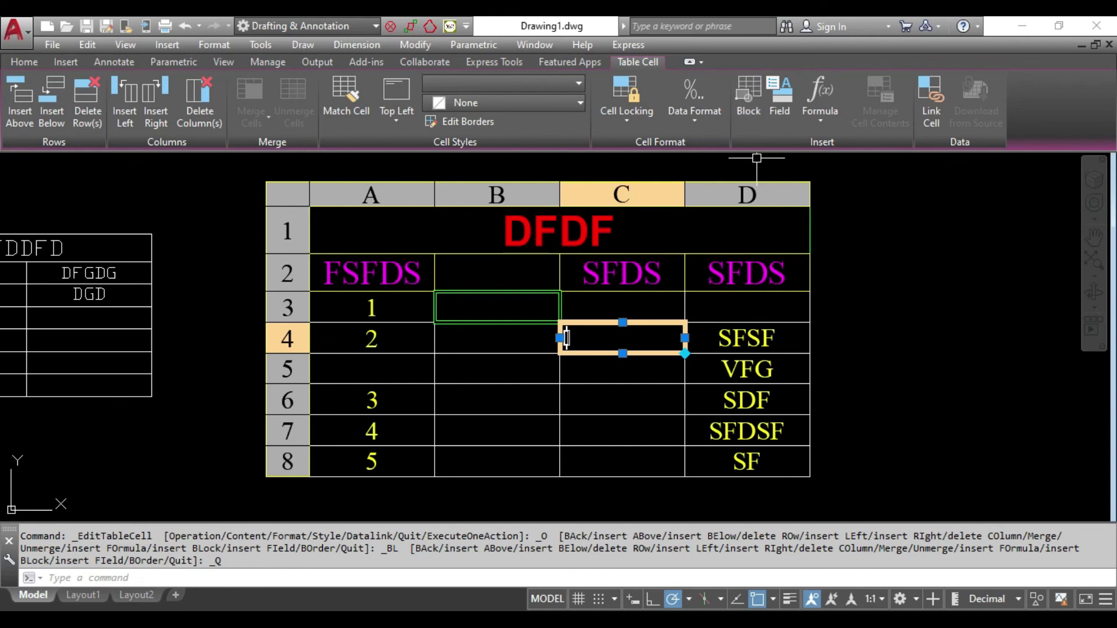
Step: Browse the field list for the Object type, then cancel the field and cell editing
{"action": "left_click", "coordinate": [783, 111]}
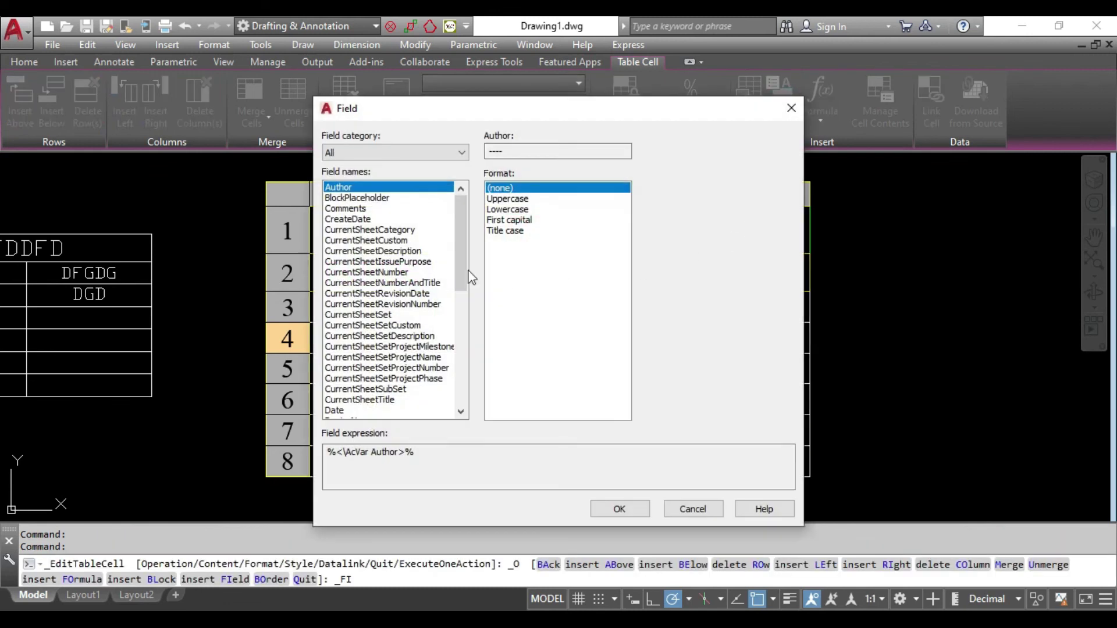
{"action": "scroll", "coordinate": [443, 372], "scroll_direction": "down", "scroll_amount": 7}
{"action": "scroll", "coordinate": [451, 401], "scroll_direction": "down", "scroll_amount": 1}
{"action": "scroll", "coordinate": [450, 372], "scroll_direction": "up", "scroll_amount": 2}
{"action": "scroll", "coordinate": [449, 366], "scroll_direction": "up", "scroll_amount": 1}
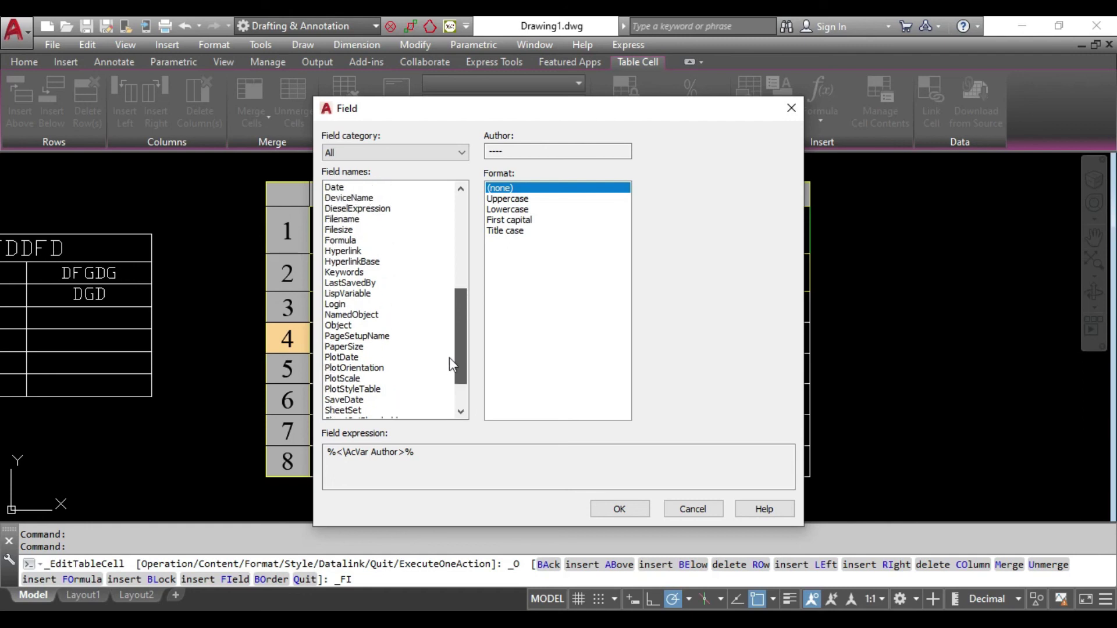
{"action": "scroll", "coordinate": [449, 367], "scroll_direction": "down", "scroll_amount": 1}
{"action": "scroll", "coordinate": [449, 367], "scroll_direction": "down", "scroll_amount": 1}
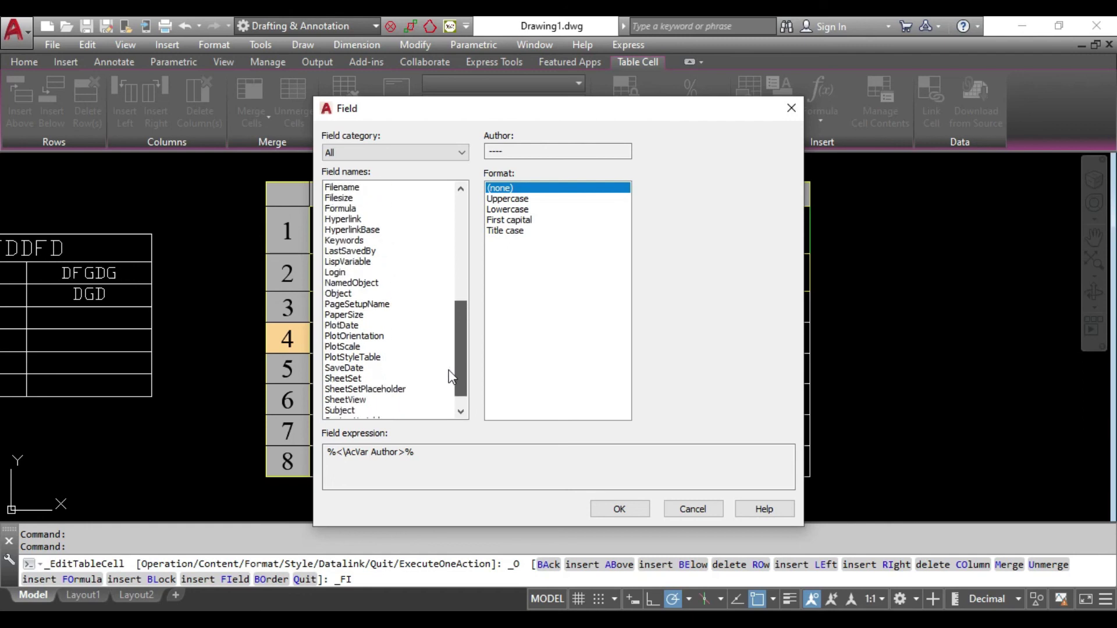
{"action": "left_click", "coordinate": [345, 294]}
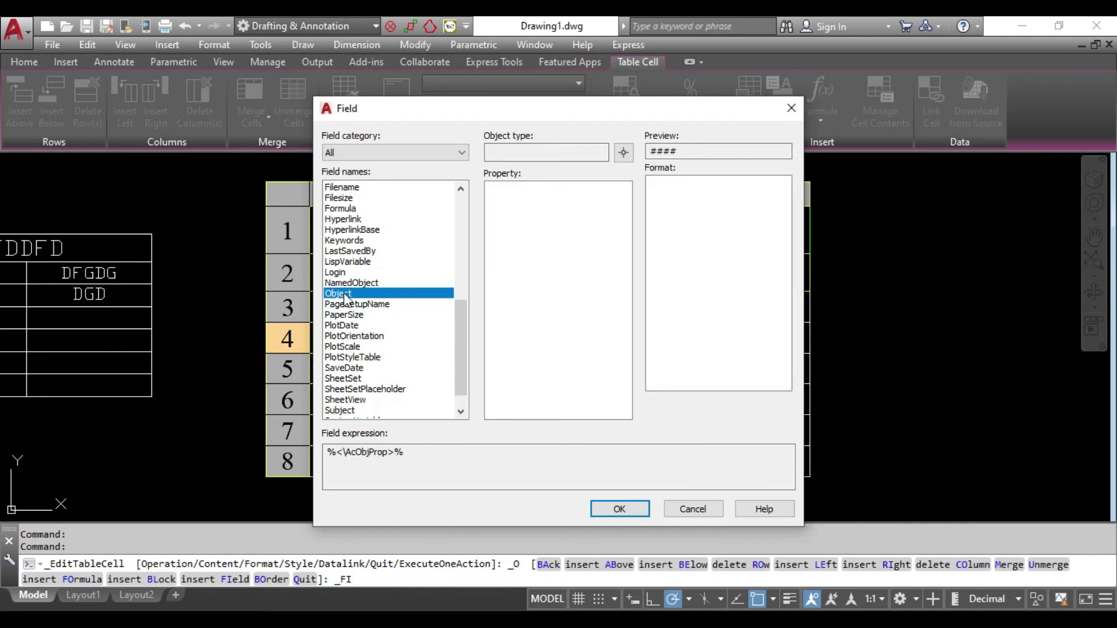
{"action": "left_click", "coordinate": [685, 511]}
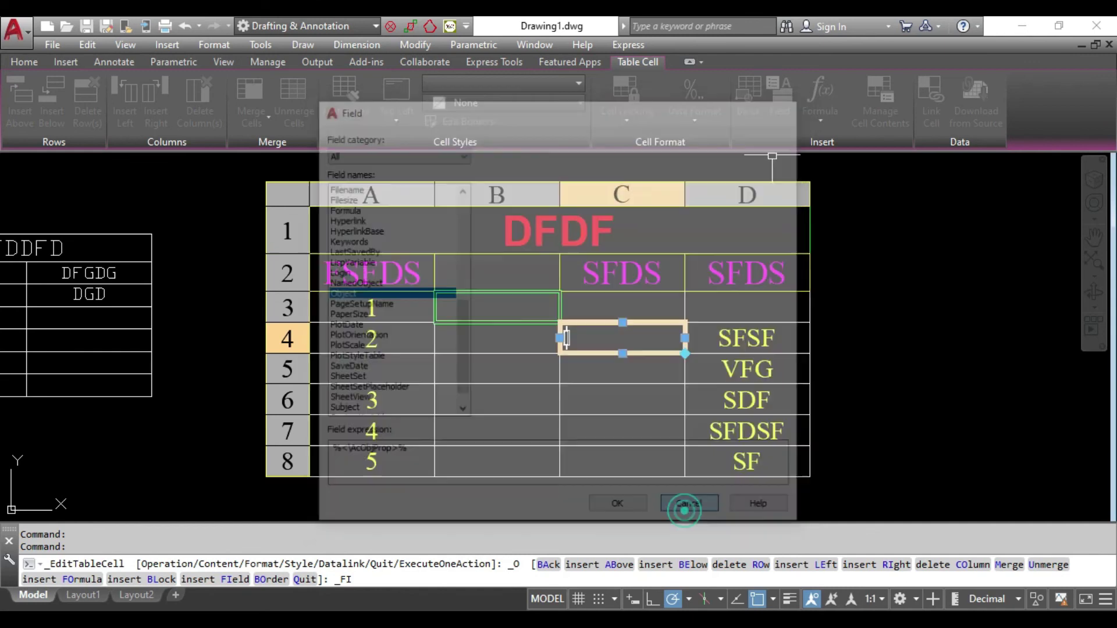
{"action": "key", "text": "Escape"}
Step: Draw a rectangle just to the right of the table
{"action": "middle_click_drag", "start_coordinate": [878, 406], "coordinate": [806, 400]}
{"action": "type", "text": "C"}
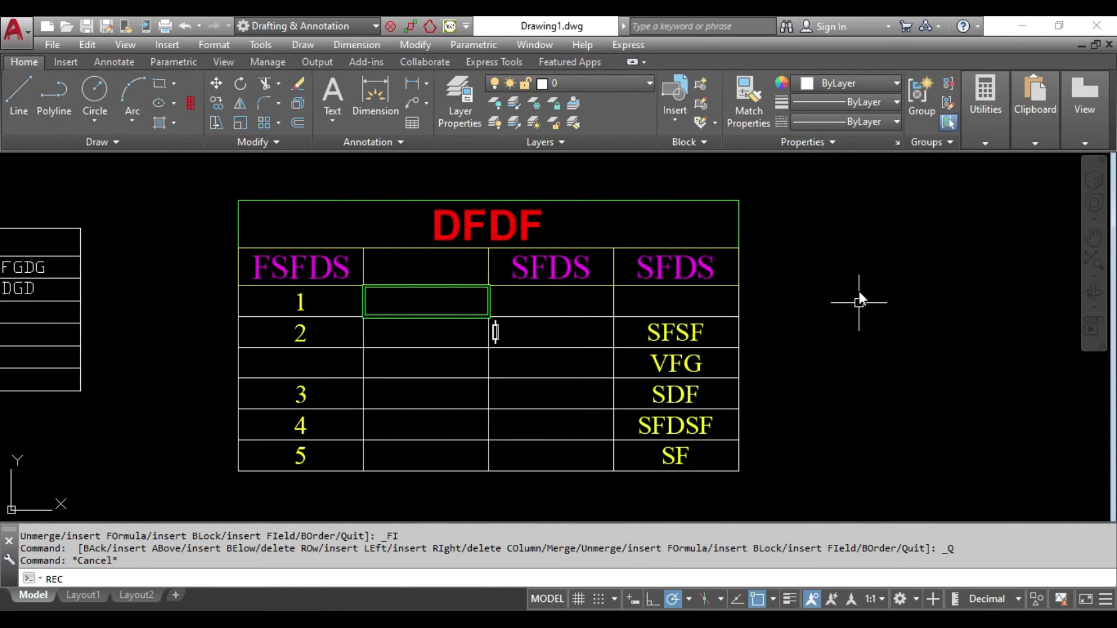
{"action": "key", "text": "Return"}
{"action": "left_click", "coordinate": [861, 272]}
{"action": "left_click", "coordinate": [939, 351]}
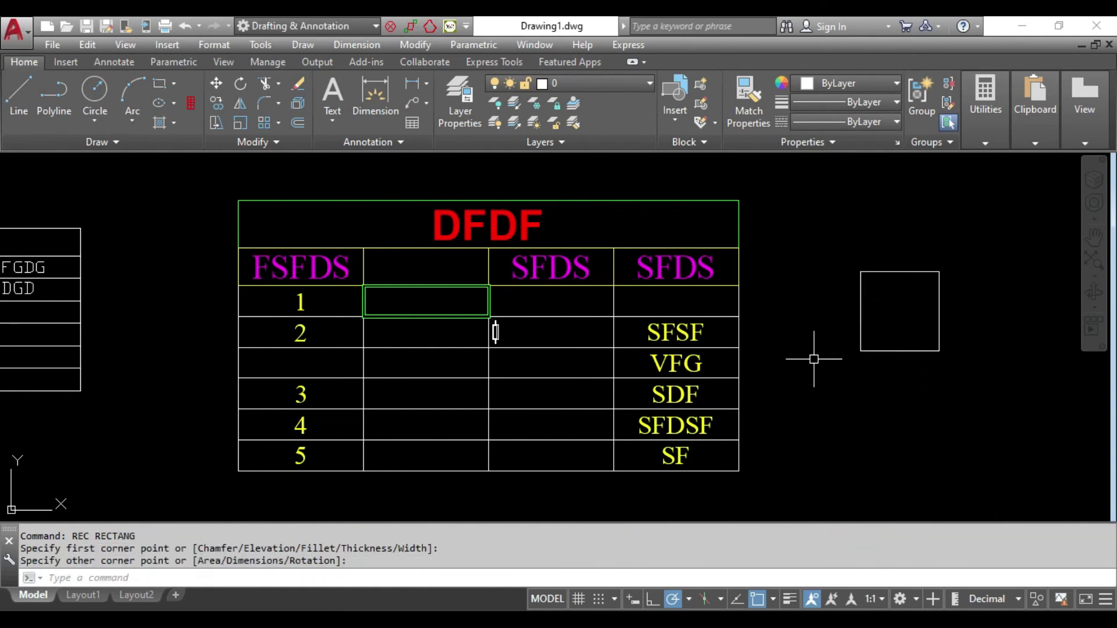
Step: Insert an Object field in cell C5 showing the rectangle's Area, 991.90
{"action": "left_click", "coordinate": [538, 366]}
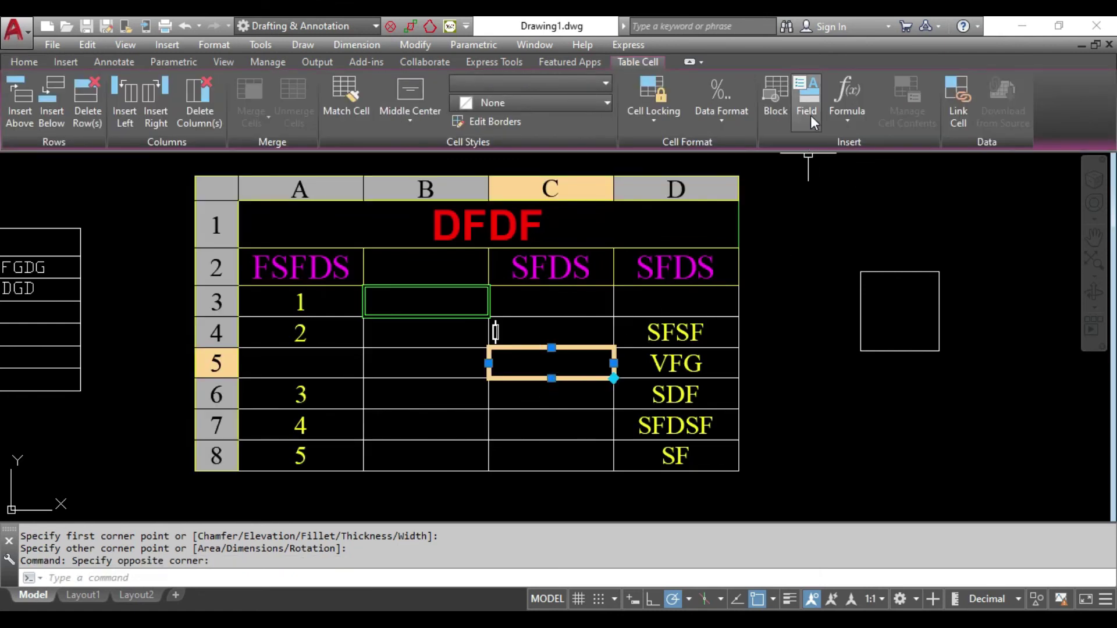
{"action": "left_click", "coordinate": [807, 105]}
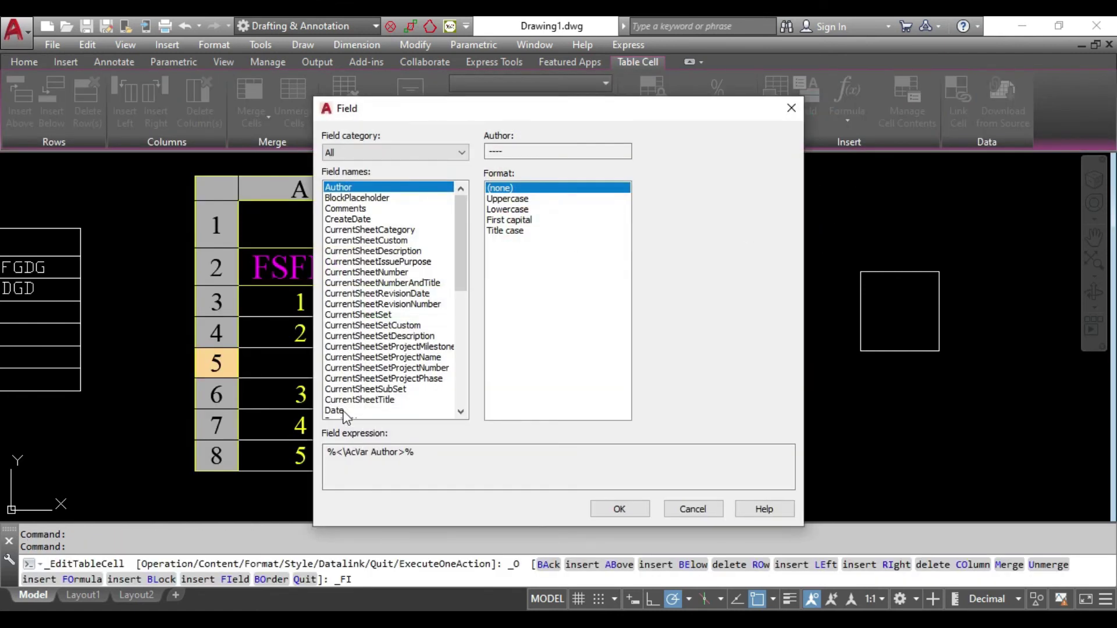
{"action": "left_click", "coordinate": [348, 337]}
{"action": "scroll", "coordinate": [367, 374], "scroll_direction": "down", "scroll_amount": 2}
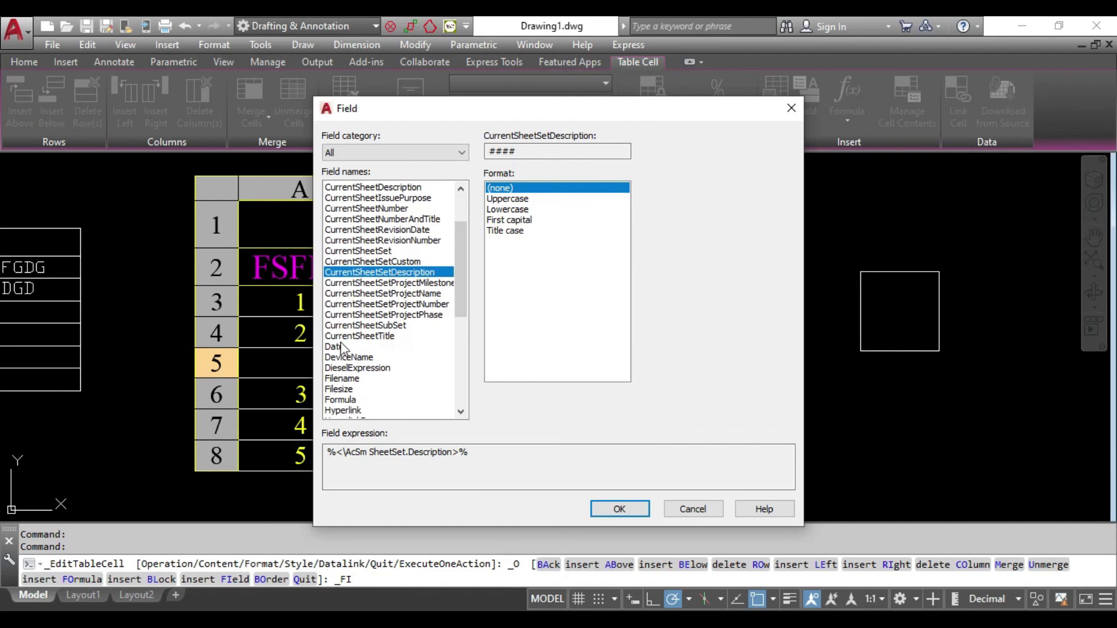
{"action": "scroll", "coordinate": [357, 351], "scroll_direction": "down", "scroll_amount": 1}
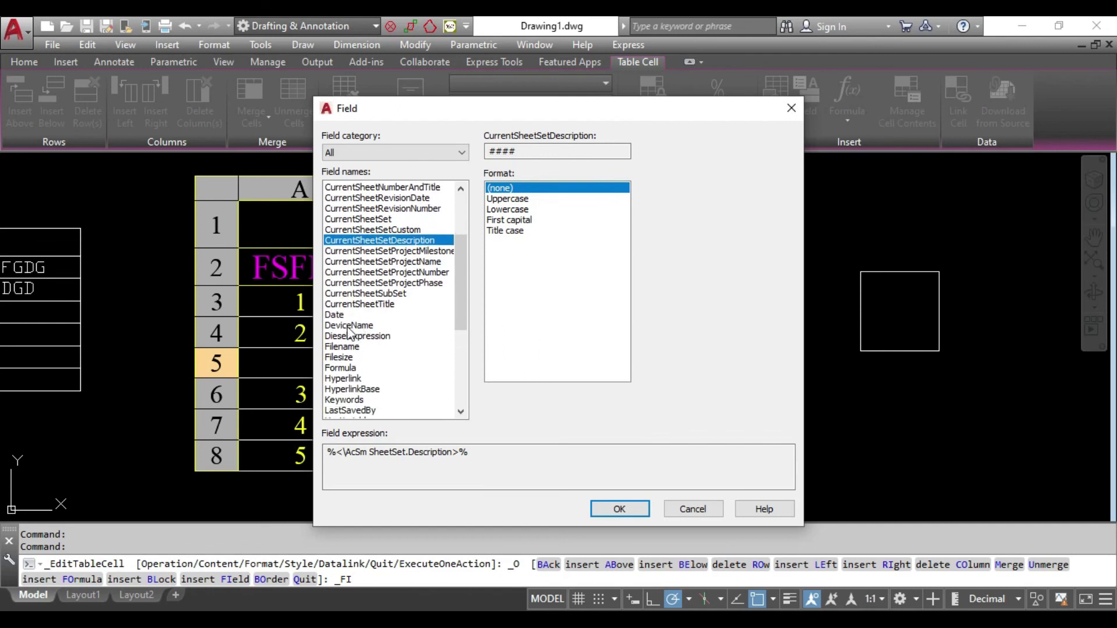
{"action": "scroll", "coordinate": [358, 371], "scroll_direction": "down", "scroll_amount": 2}
{"action": "left_click", "coordinate": [341, 389]}
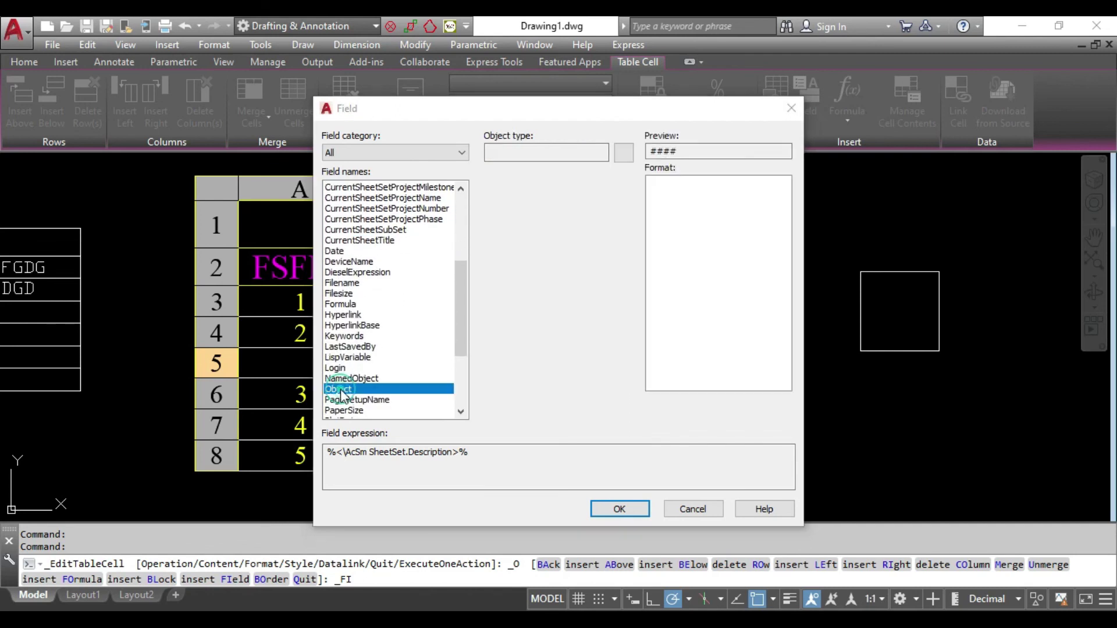
{"action": "left_click", "coordinate": [623, 153]}
{"action": "left_click", "coordinate": [862, 298]}
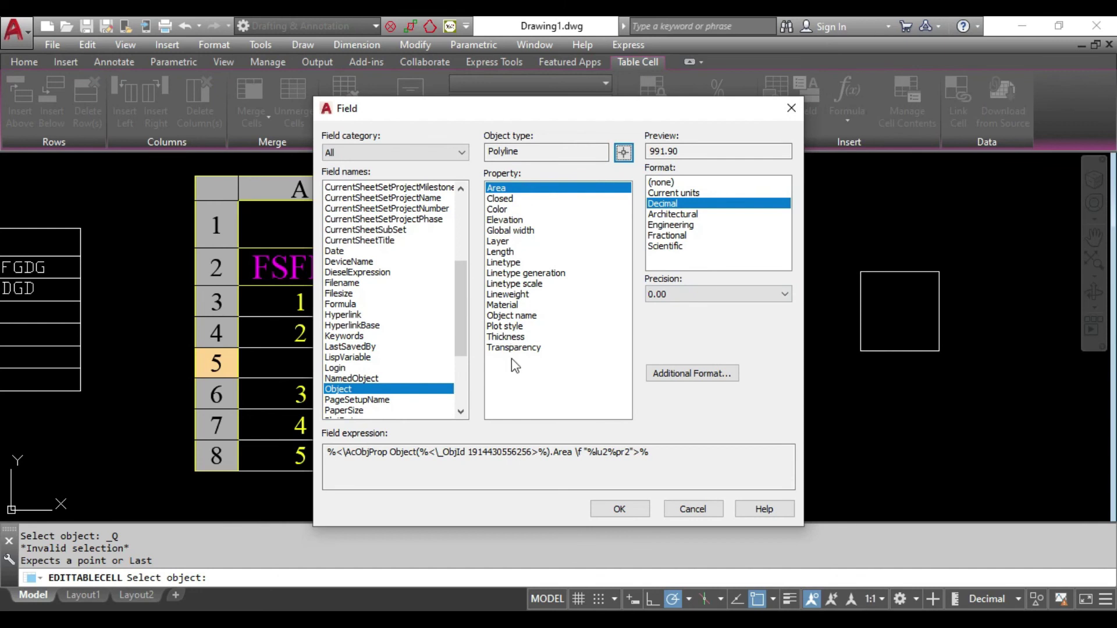
{"action": "left_click", "coordinate": [631, 510]}
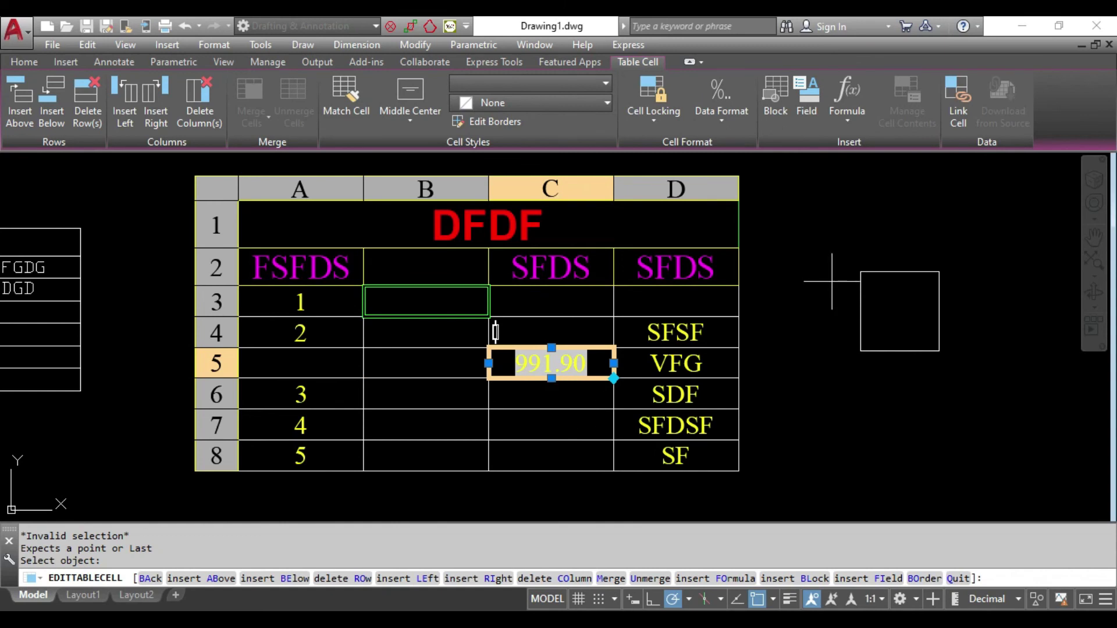
Step: End the ongoing cell-editing command from the right-click menu
{"action": "right_click", "coordinate": [824, 224]}
{"action": "left_click", "coordinate": [844, 236]}
{"action": "right_click", "coordinate": [847, 228]}
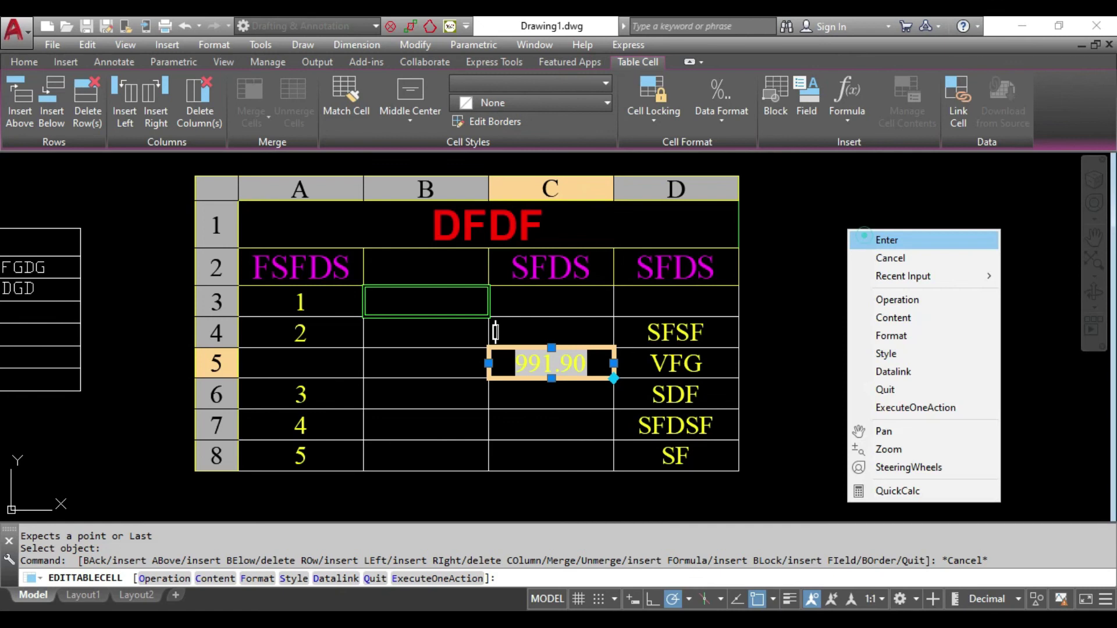
{"action": "left_click", "coordinate": [857, 238]}
Step: Clear the old text from cells D4 through D8
{"action": "left_click", "coordinate": [698, 333]}
{"action": "key", "text": "Delete"}
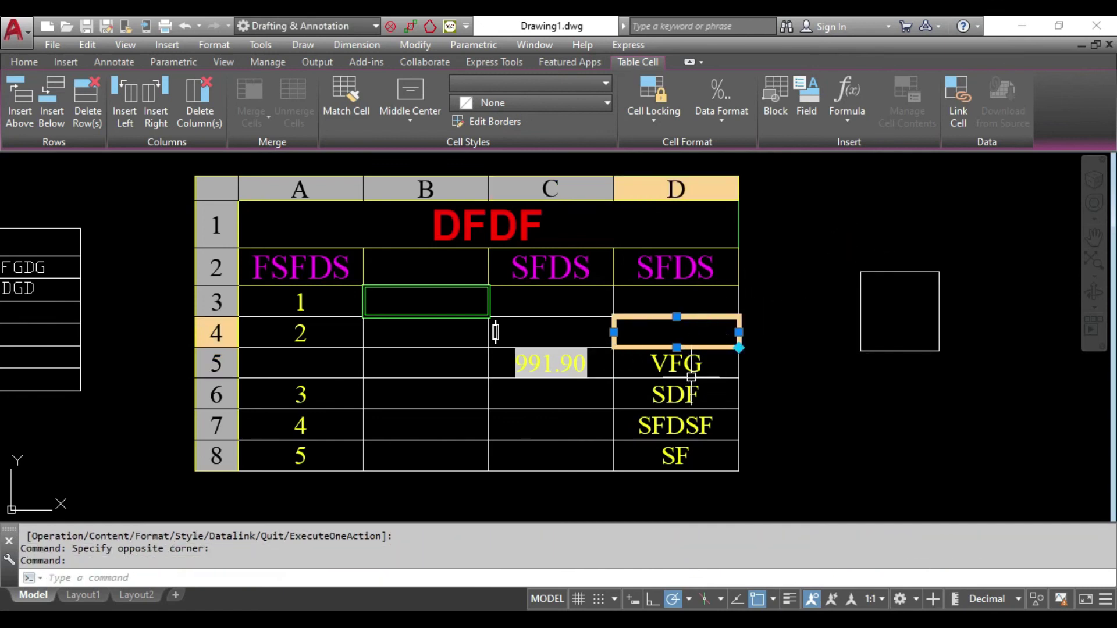
{"action": "left_click", "coordinate": [698, 363]}
{"action": "key", "text": "Delete"}
{"action": "left_click", "coordinate": [698, 394]}
{"action": "key", "text": "Delete"}
{"action": "left_click", "coordinate": [695, 426]}
{"action": "left_click", "coordinate": [693, 456]}
{"action": "left_click", "coordinate": [685, 430]}
{"action": "key", "text": "Delete"}
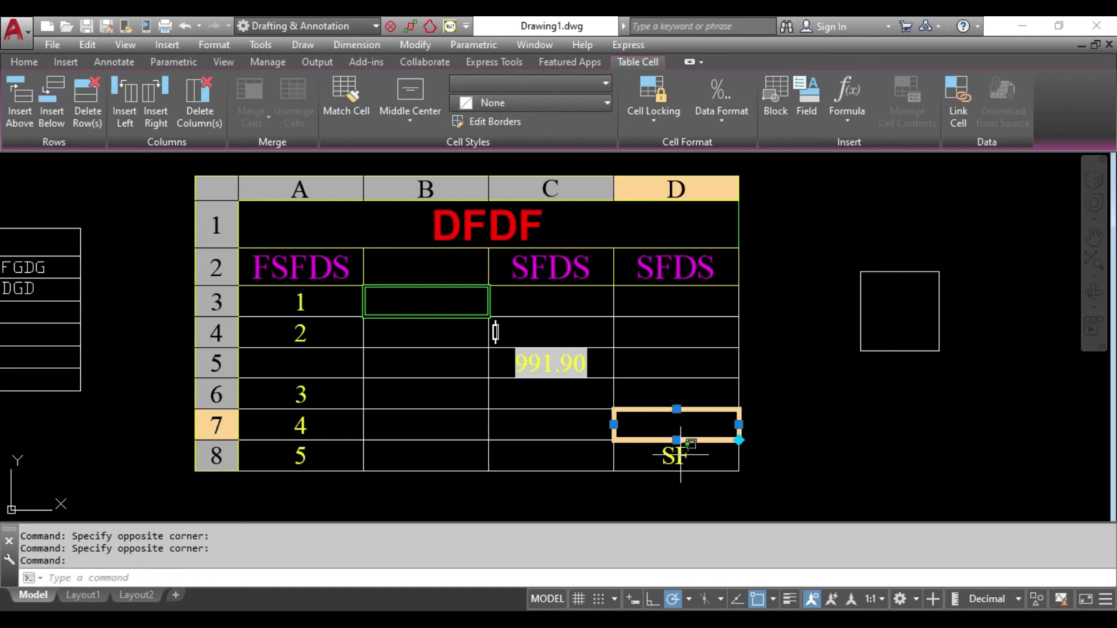
{"action": "left_click", "coordinate": [669, 456]}
{"action": "key", "text": "Delete"}
Step: Enter 100, 520 and 300 in cells D3, D4 and D5
{"action": "left_click", "coordinate": [674, 302]}
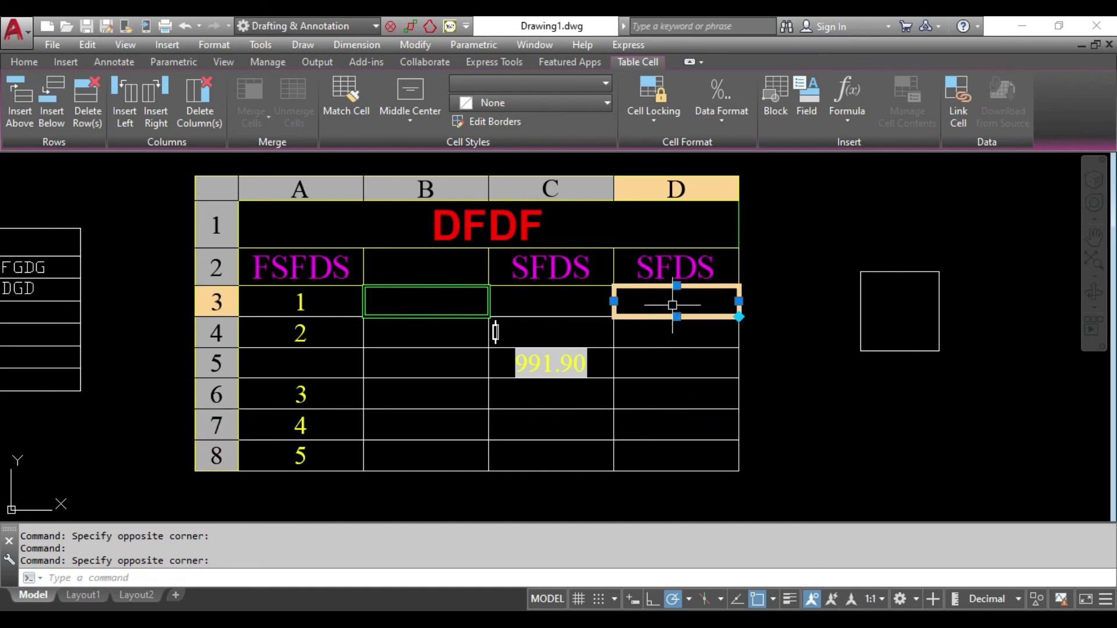
{"action": "type", "text": "100"}
{"action": "key", "text": "Return"}
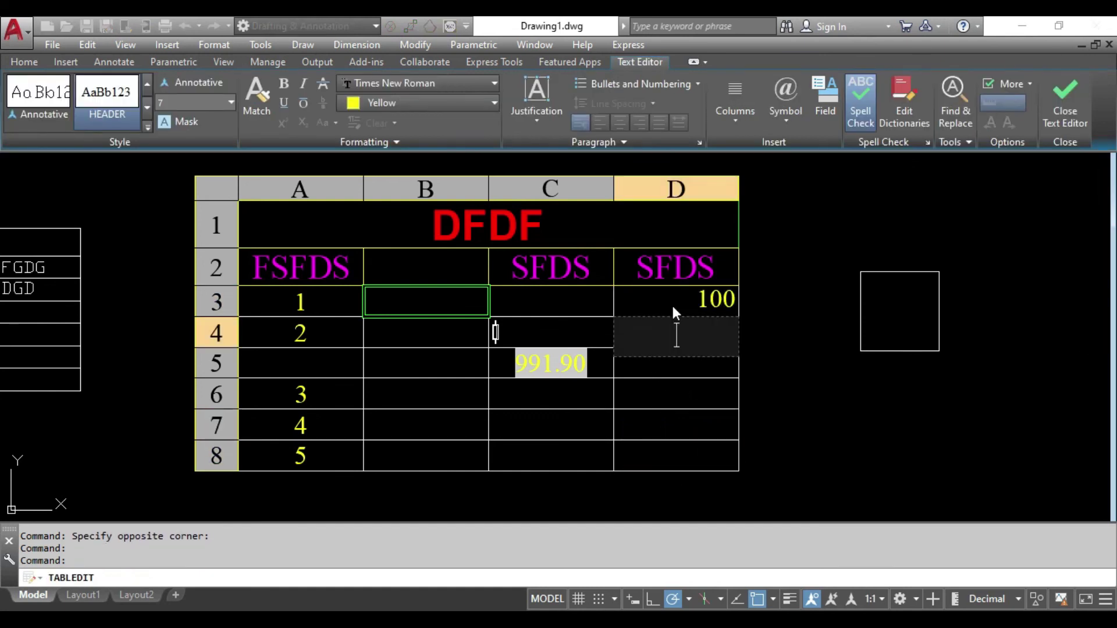
{"action": "type", "text": "520"}
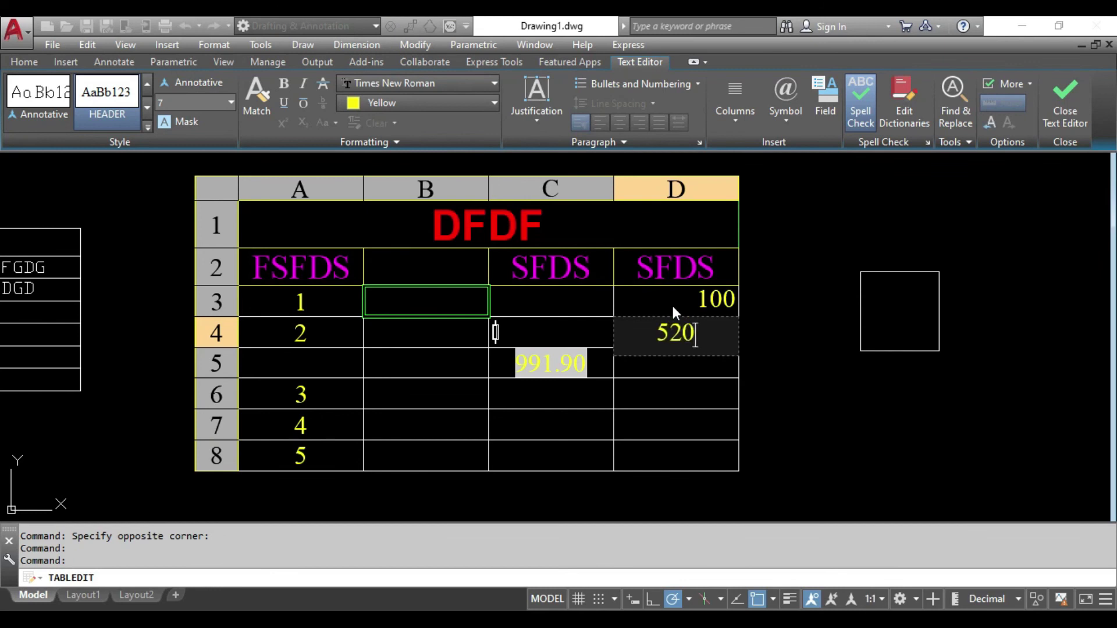
{"action": "key", "text": "Return"}
{"action": "type", "text": "300"}
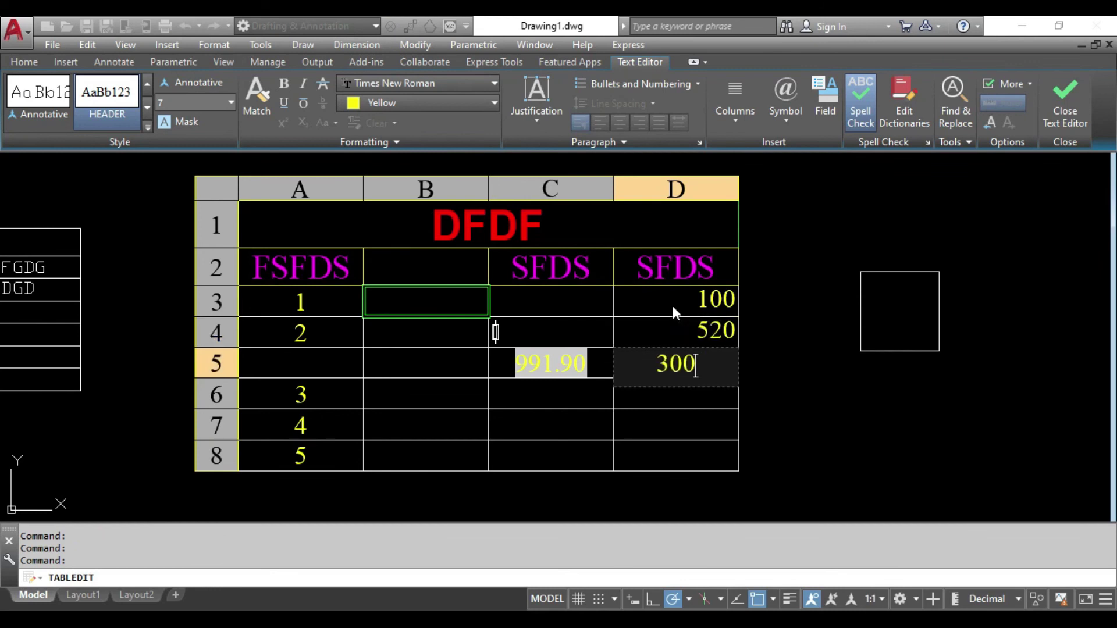
{"action": "left_click", "coordinate": [690, 453]}
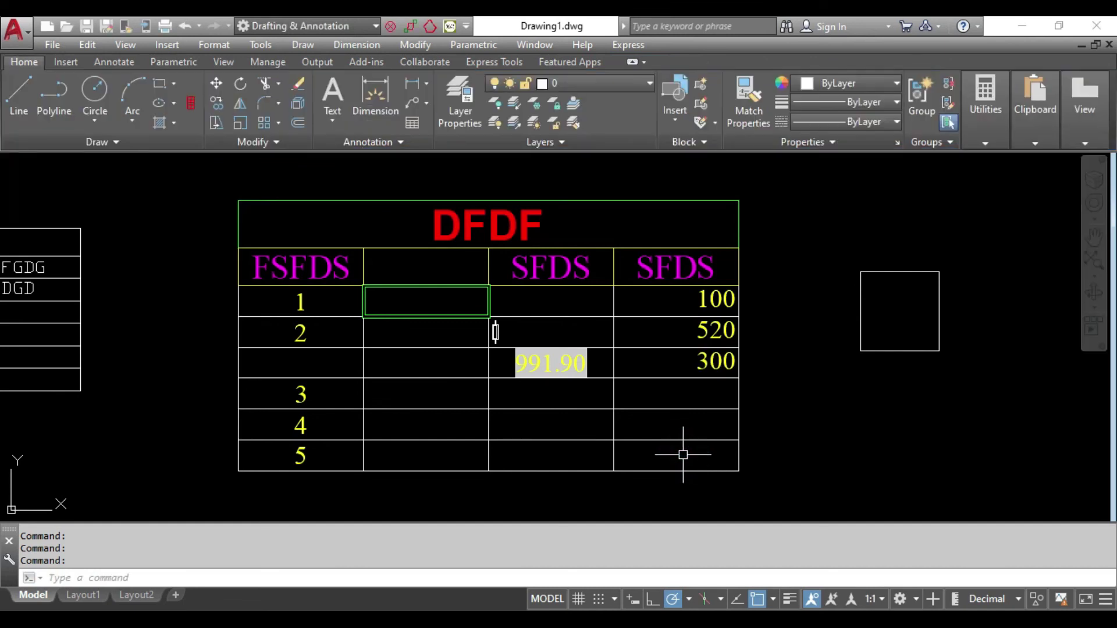
Step: Give cell D8 a Sum formula over D3:D7, displaying the total 920
{"action": "left_click", "coordinate": [687, 454]}
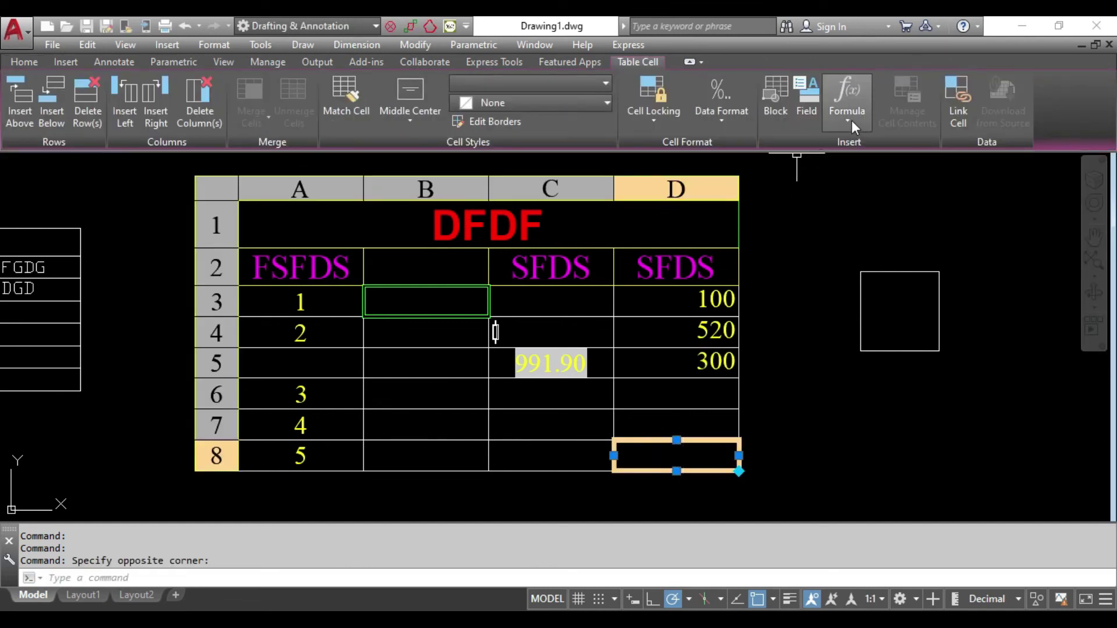
{"action": "left_click", "coordinate": [851, 120]}
{"action": "left_click", "coordinate": [855, 144]}
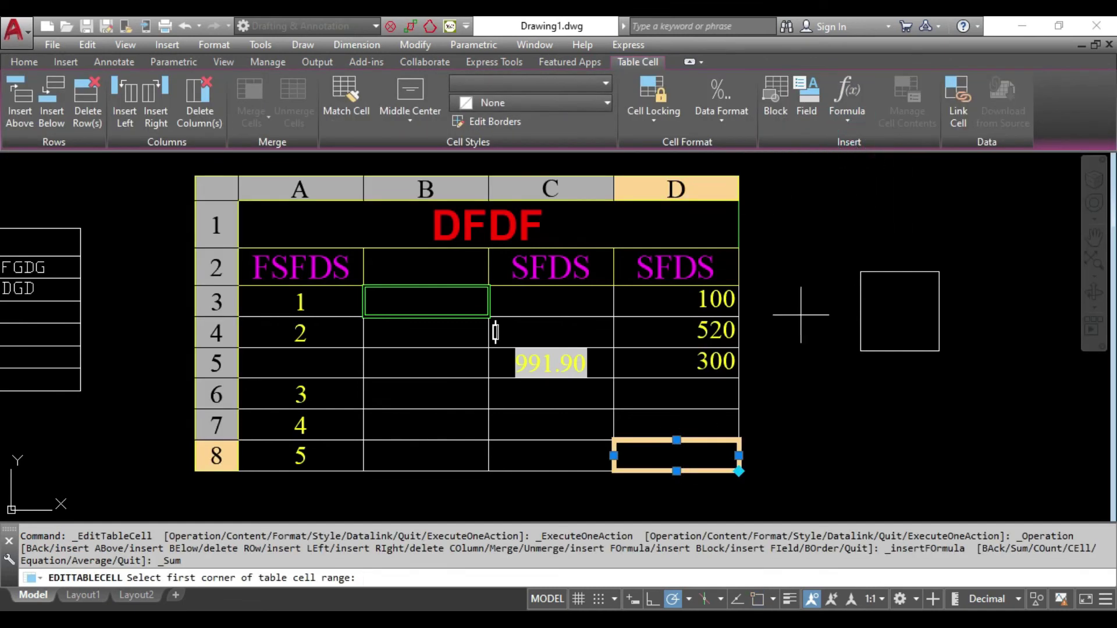
{"action": "left_click", "coordinate": [638, 302]}
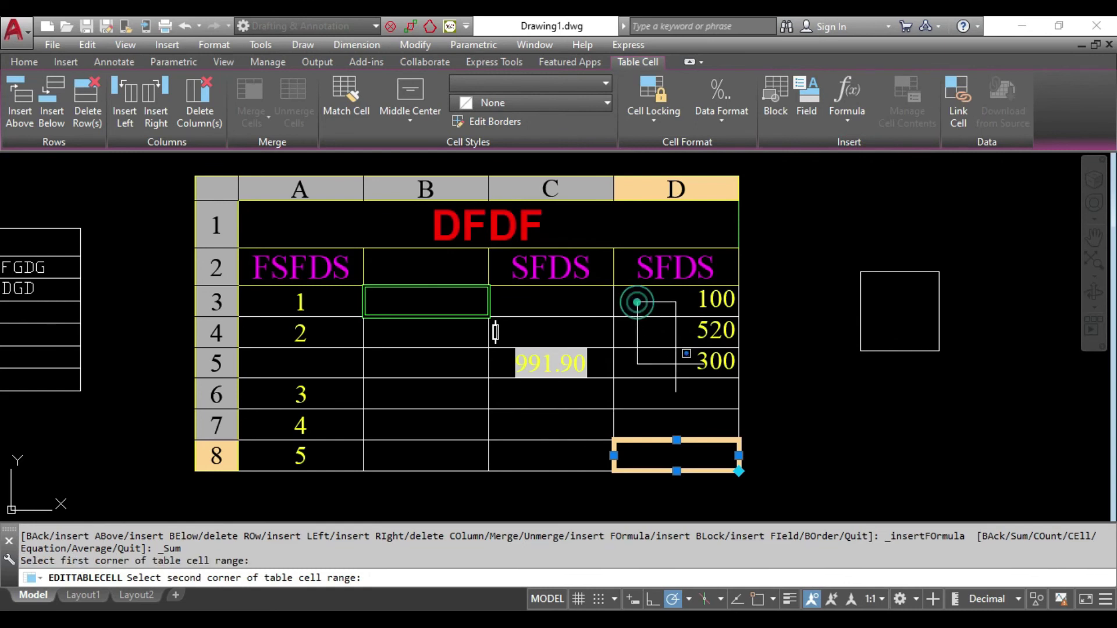
{"action": "left_click", "coordinate": [723, 424]}
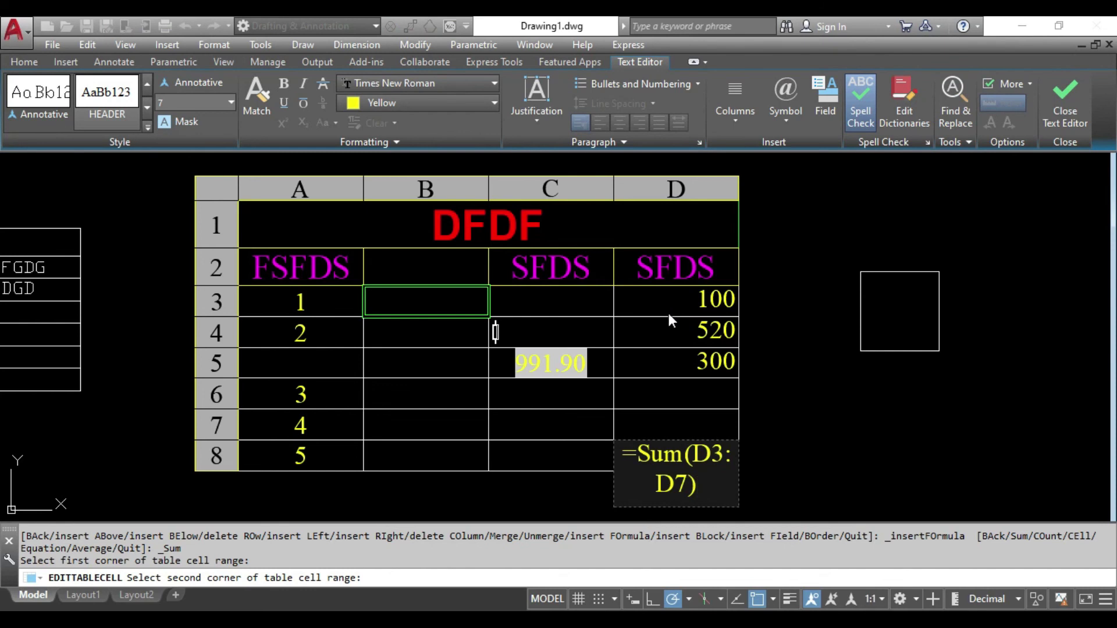
{"action": "left_click", "coordinate": [706, 403]}
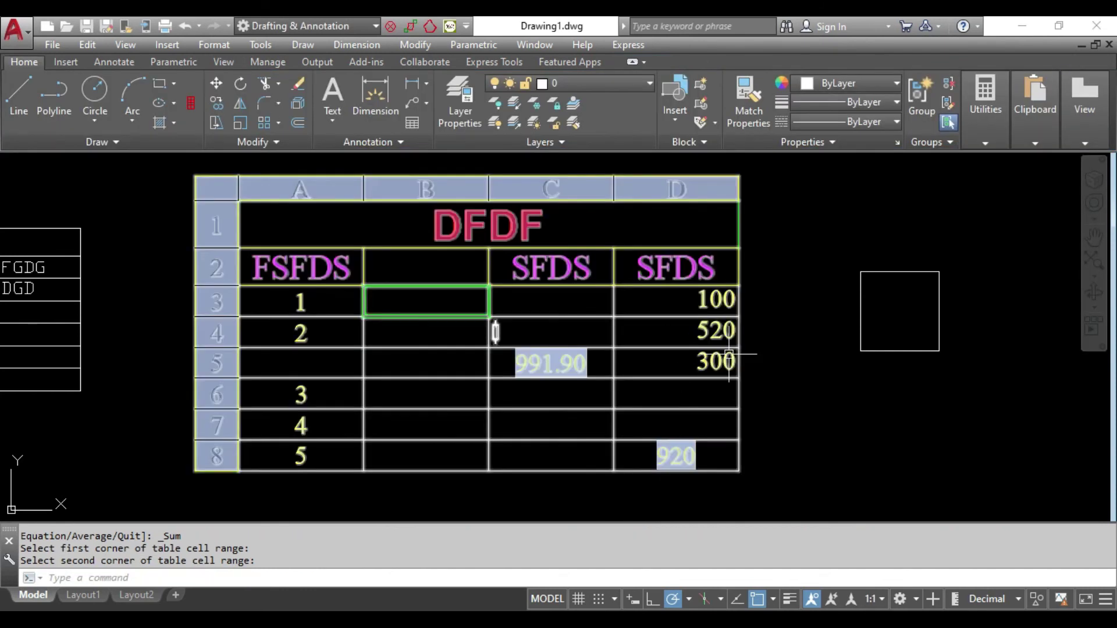
{"action": "scroll", "coordinate": [693, 458], "scroll_direction": "up", "scroll_amount": 2}
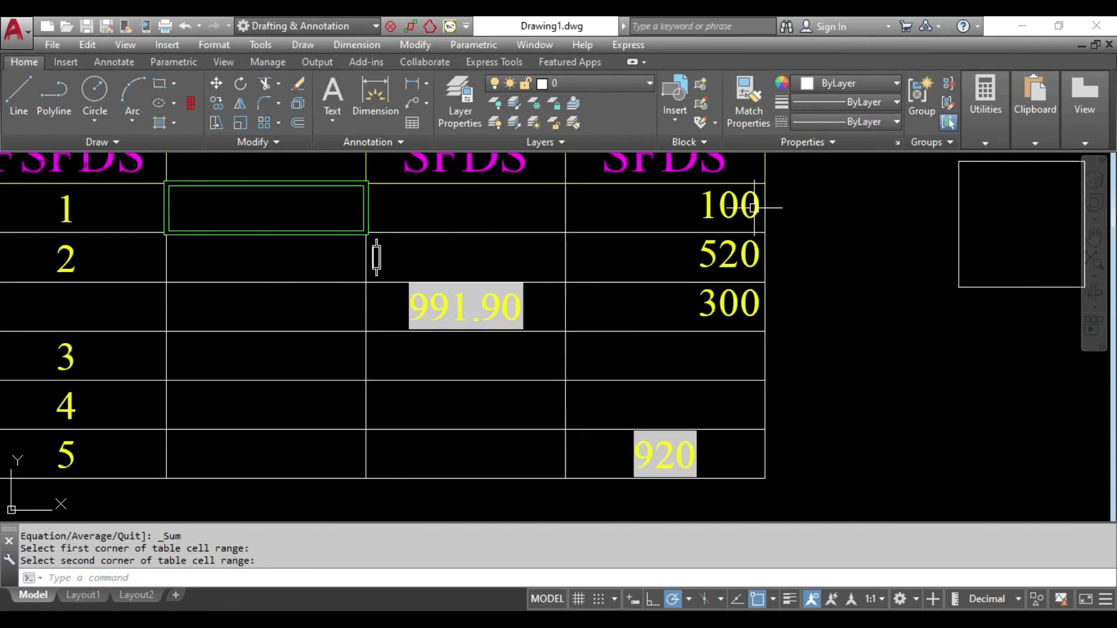
Step: Enter 150 in D6 and change D4 from 520 to 1520, so D8 totals 2070
{"action": "scroll", "coordinate": [703, 368], "scroll_direction": "down", "scroll_amount": 2}
{"action": "double_click", "coordinate": [703, 367]}
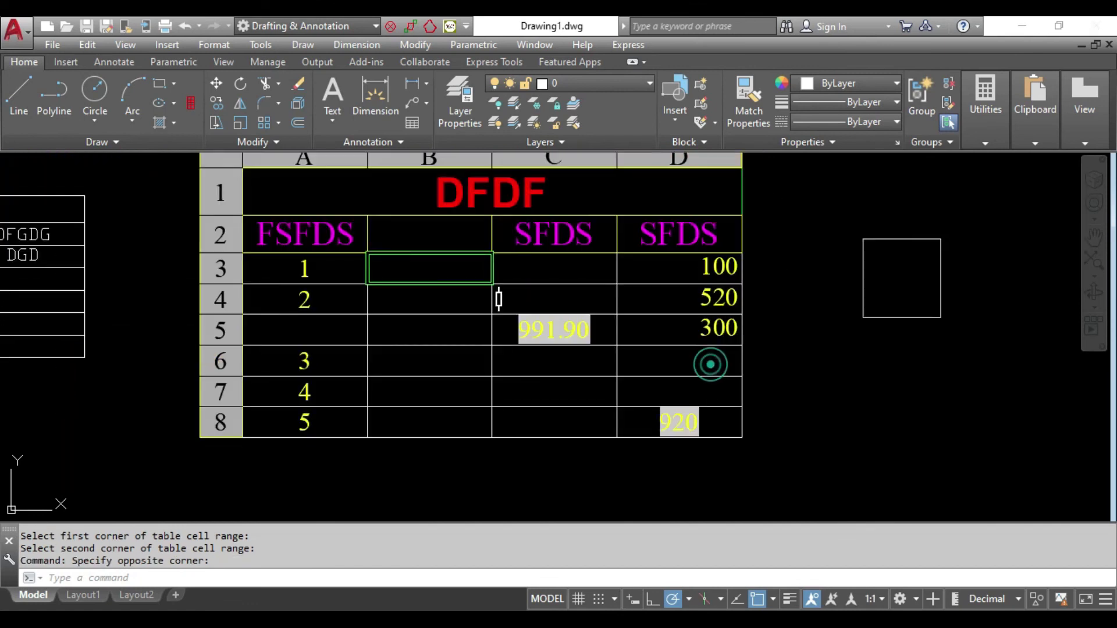
{"action": "type", "text": "150"}
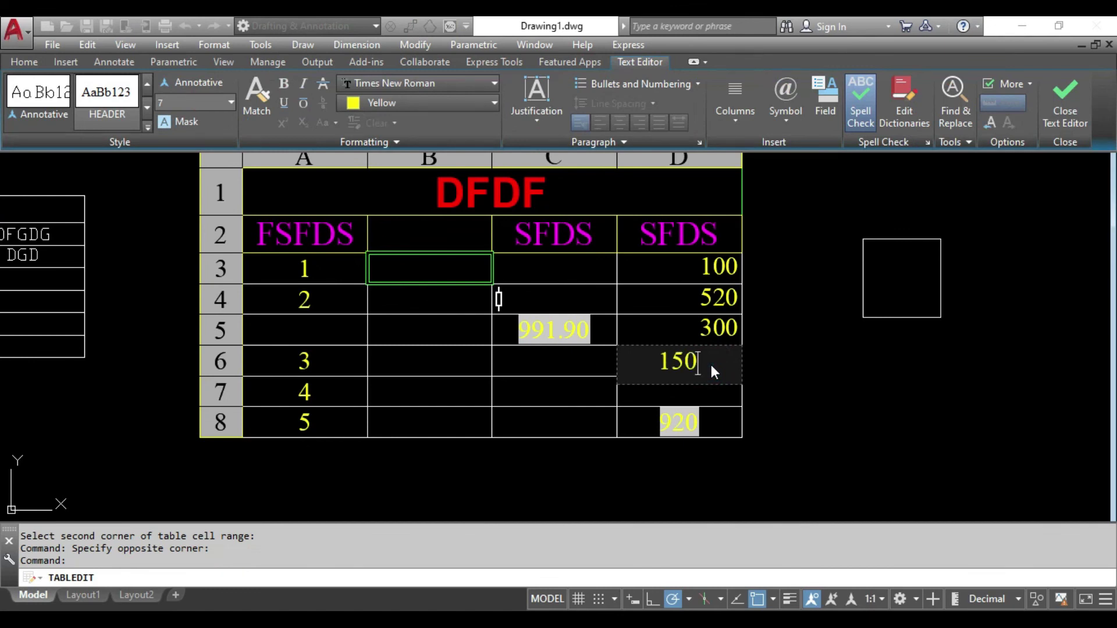
{"action": "key", "text": "Return"}
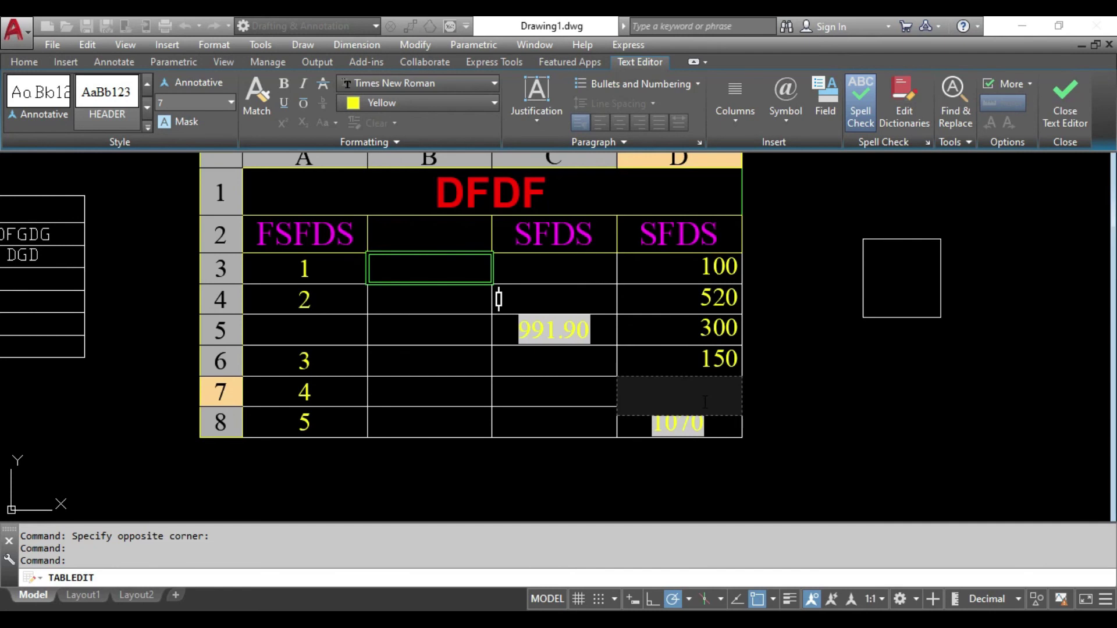
{"action": "double_click", "coordinate": [719, 298]}
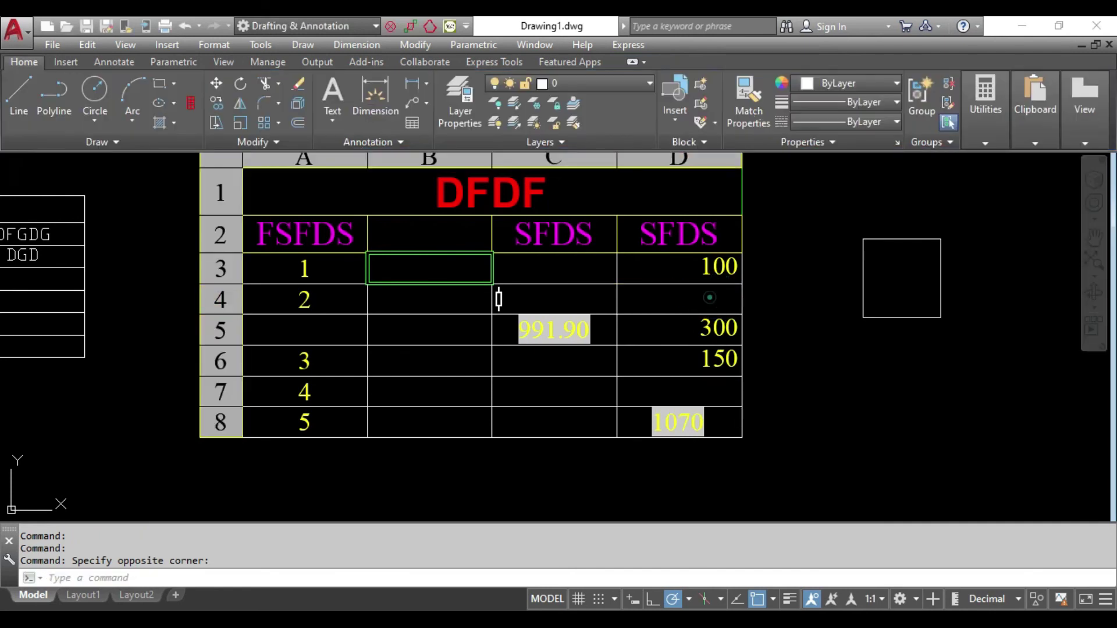
{"action": "type", "text": "1520"}
{"action": "key", "text": "Return"}
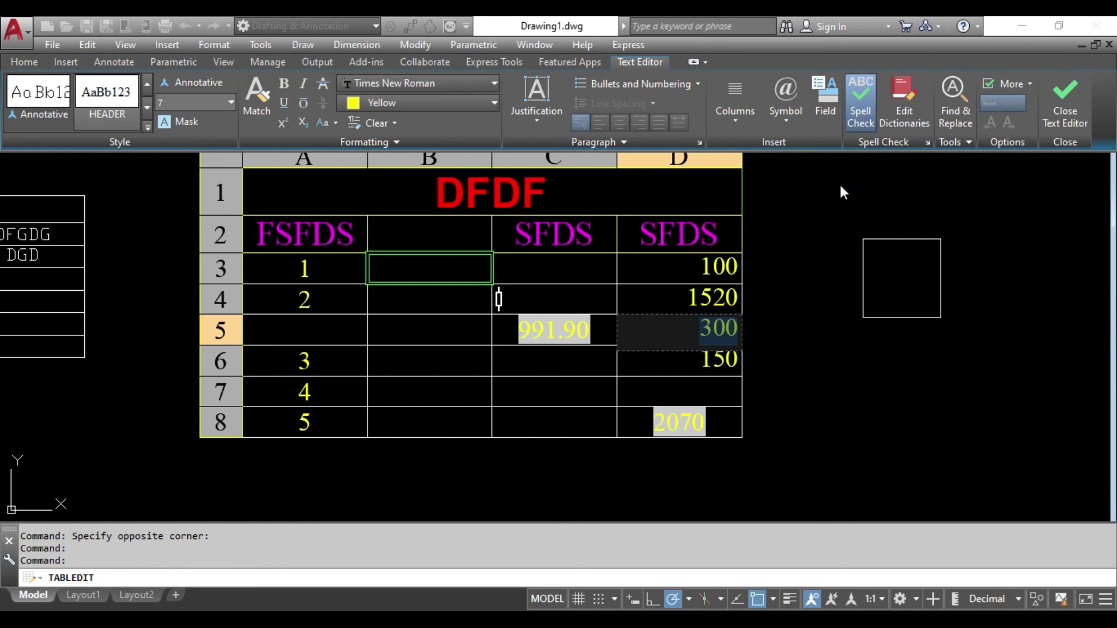
{"action": "left_click", "coordinate": [693, 374]}
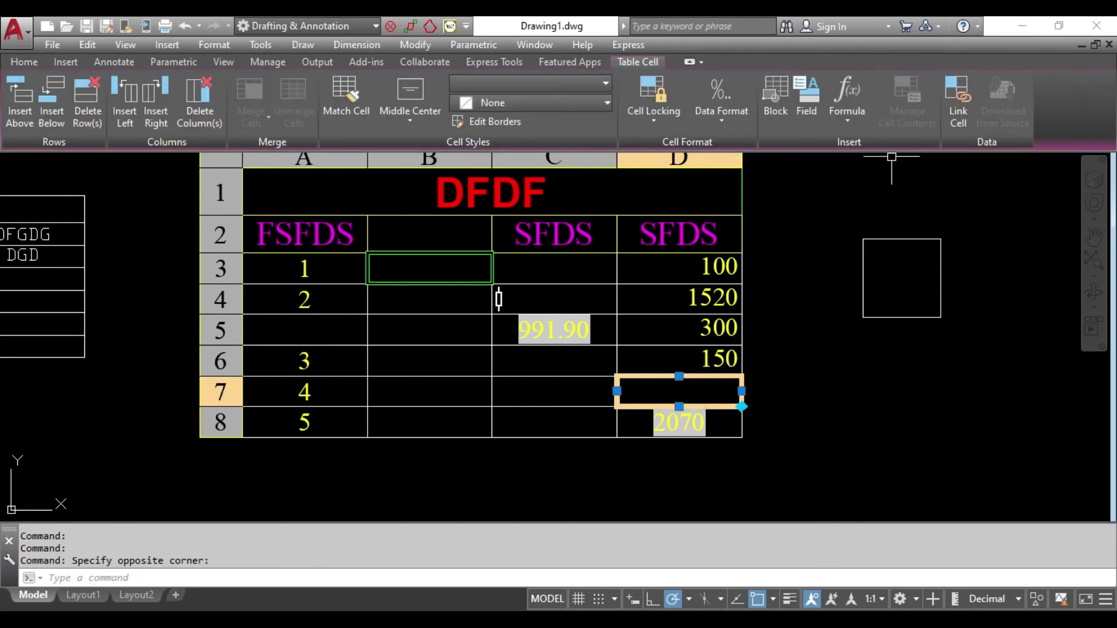
{"action": "left_click", "coordinate": [567, 424]}
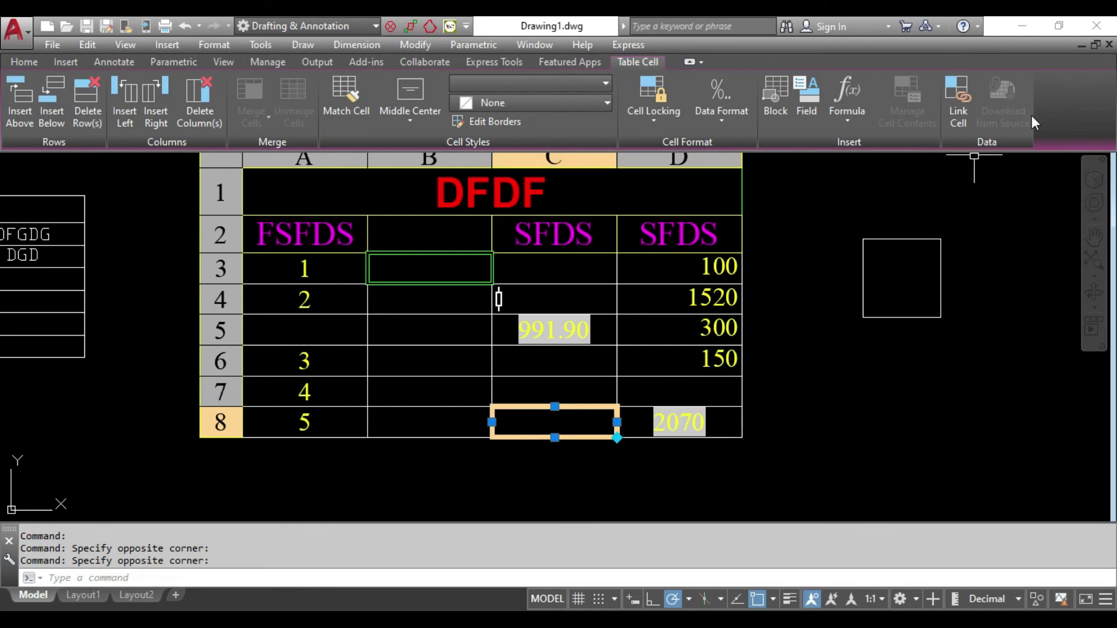
{"action": "left_click", "coordinate": [961, 124]}
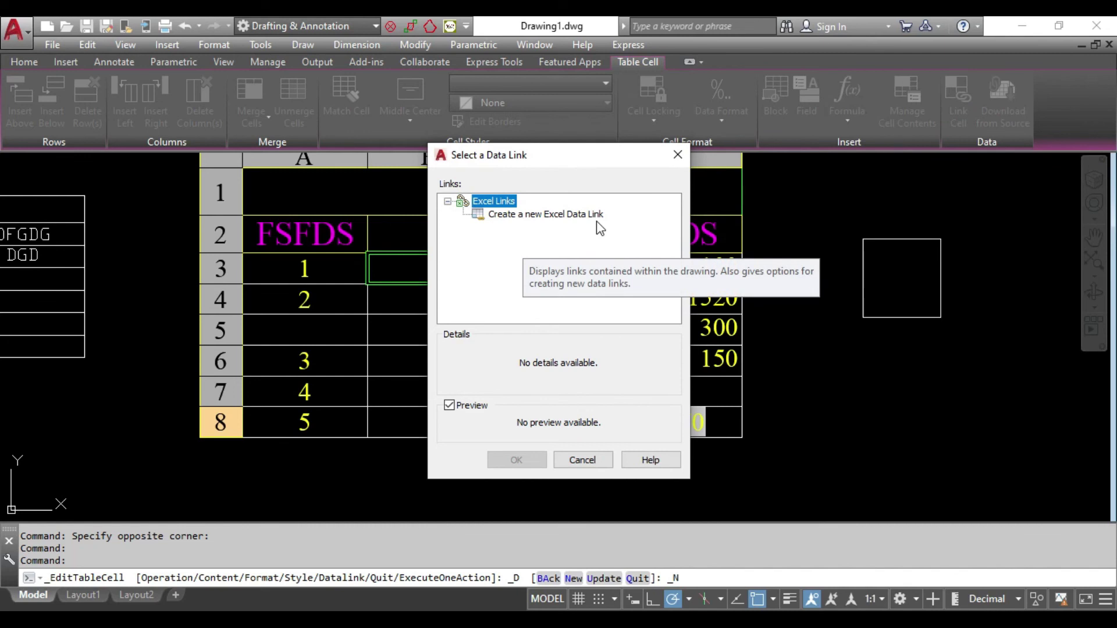
{"action": "left_click", "coordinate": [567, 217]}
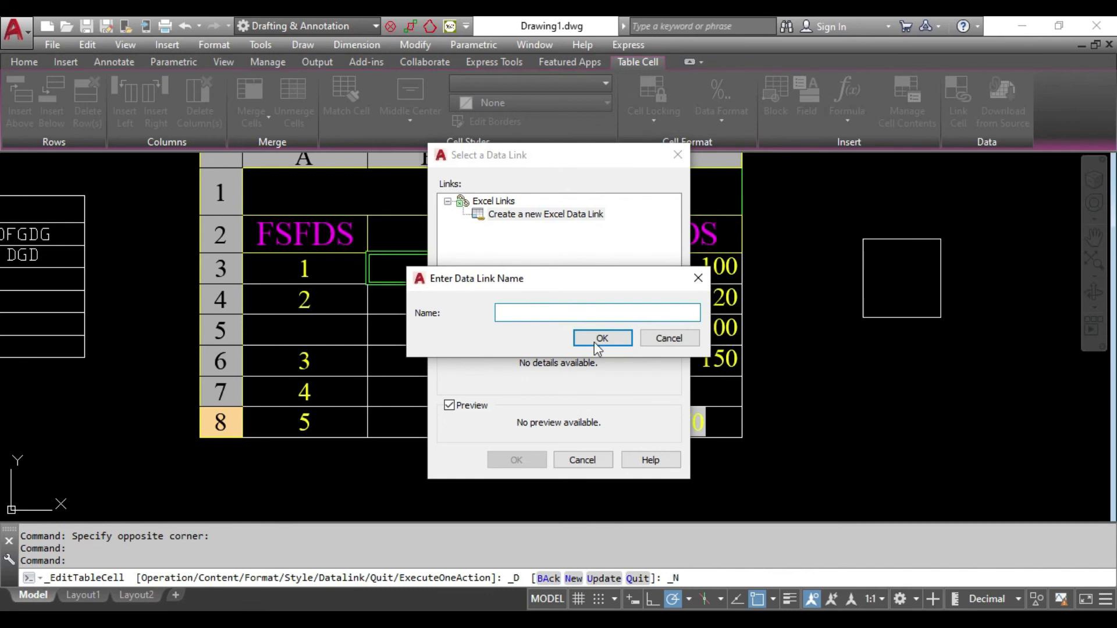
{"action": "left_click", "coordinate": [698, 278]}
{"action": "left_click", "coordinate": [585, 460]}
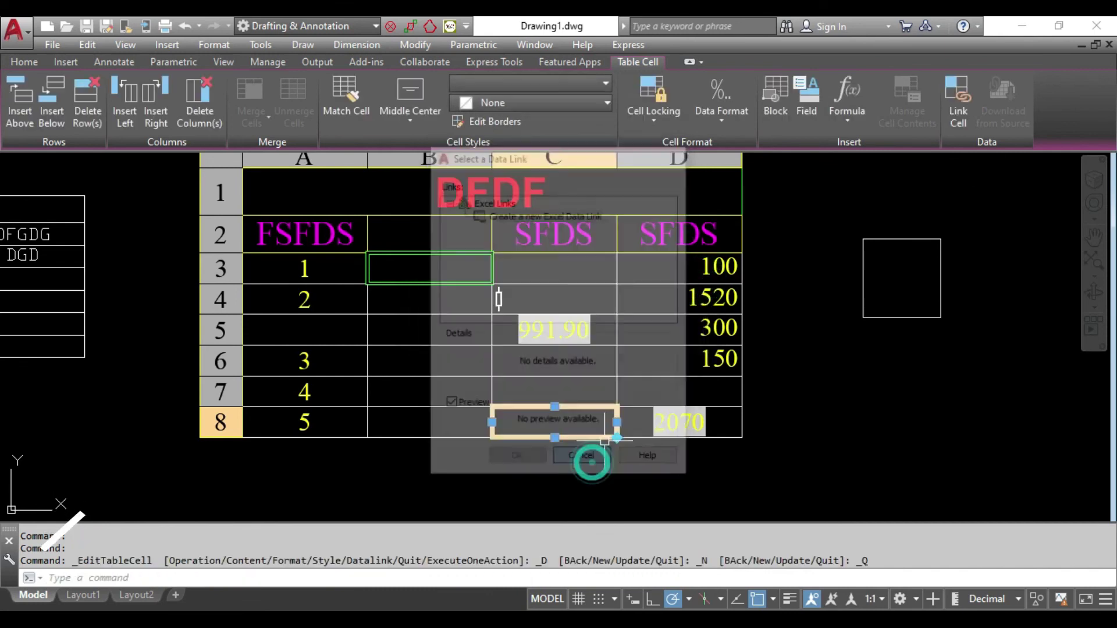
{"action": "scroll", "coordinate": [562, 343], "scroll_direction": "down", "scroll_amount": 2}
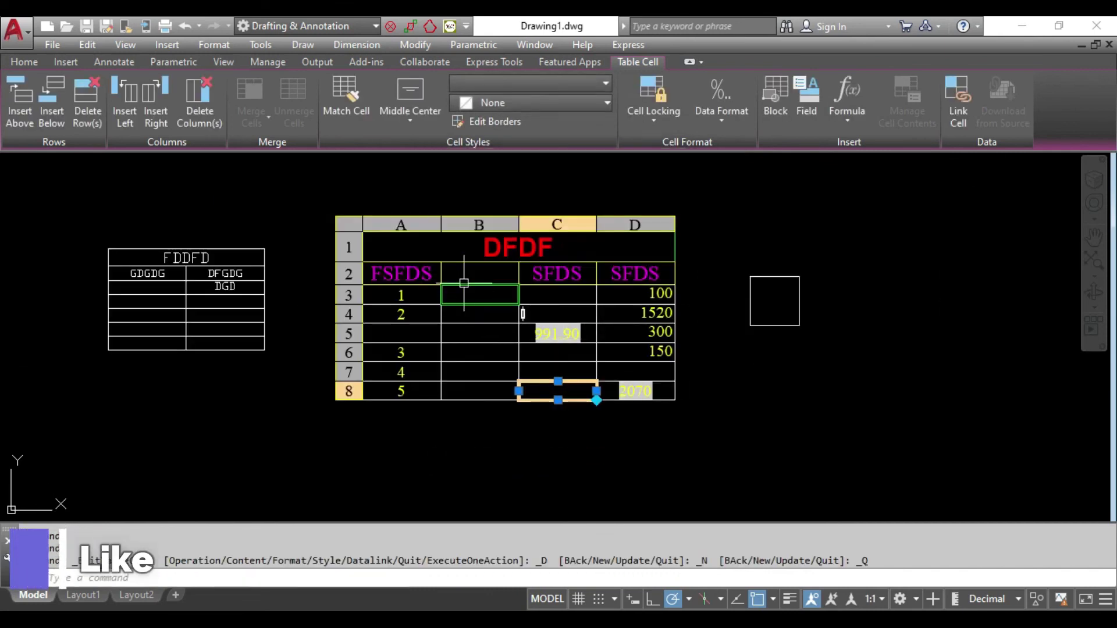
{"action": "scroll", "coordinate": [463, 283], "scroll_direction": "up", "scroll_amount": 2}
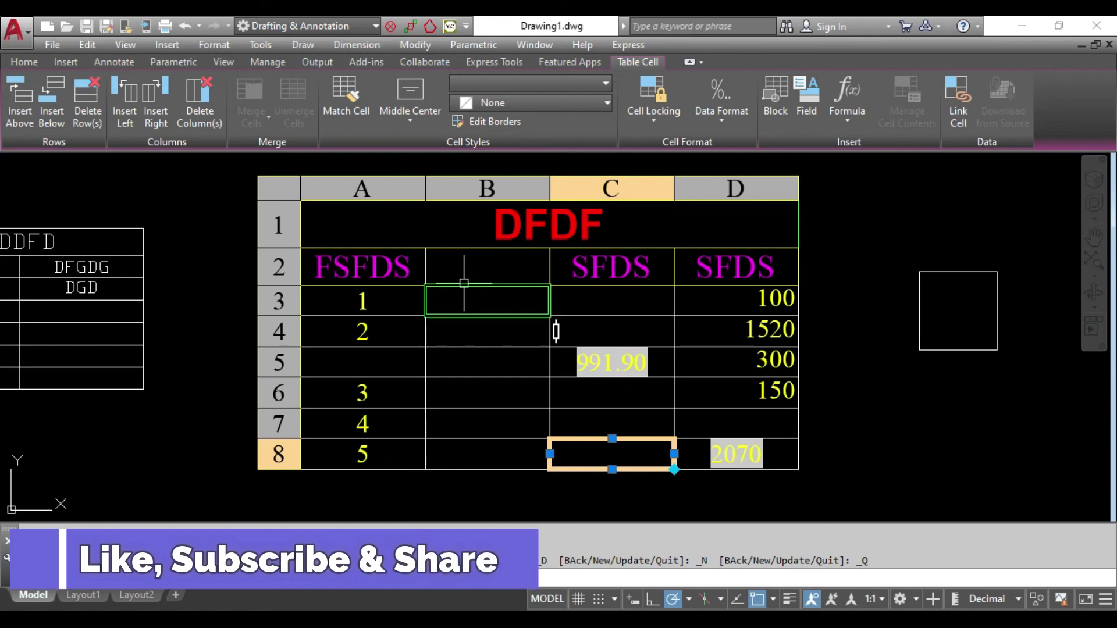